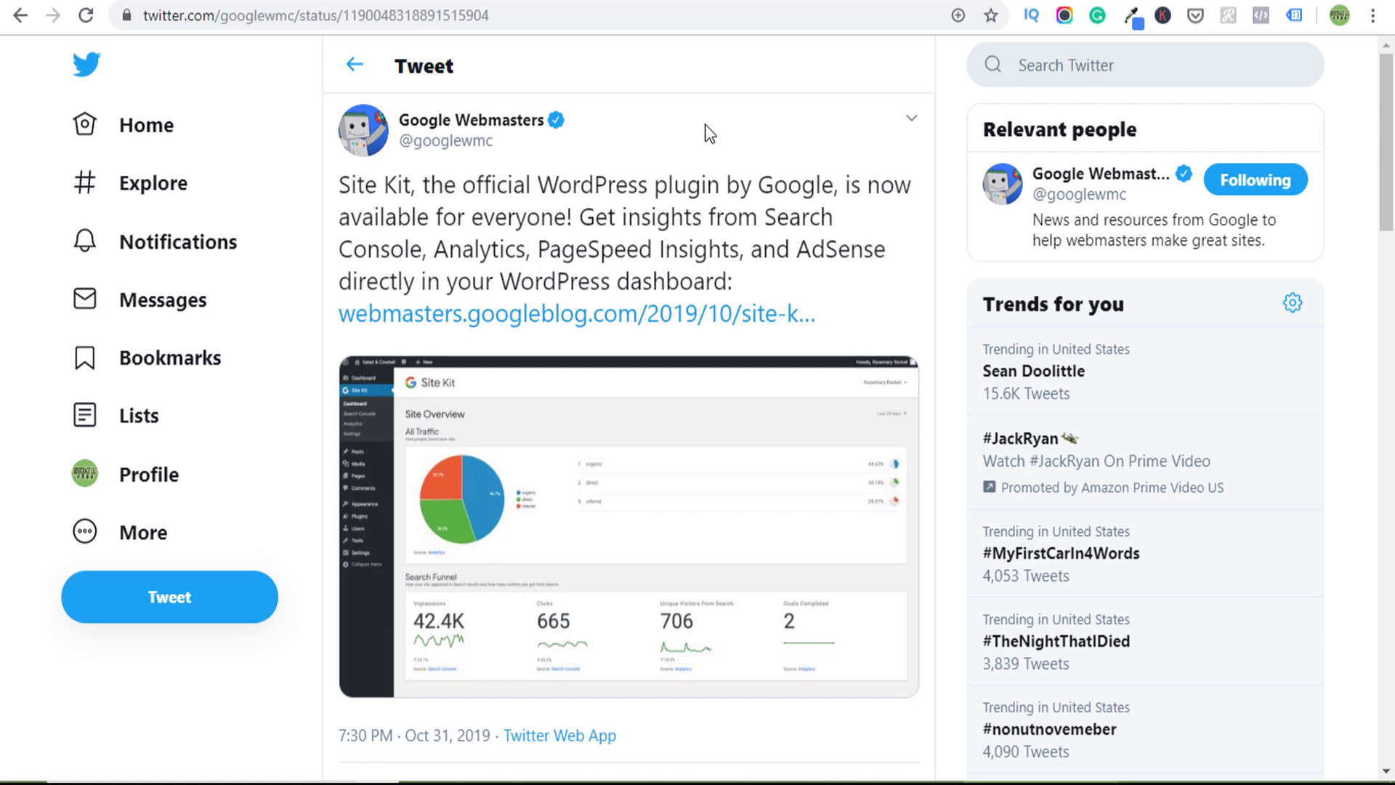
# - Highlight the tweet's posting date and scroll through the Site Kit homepage
pyautogui.moveTo(408, 735); pyautogui.dragTo(498, 736)
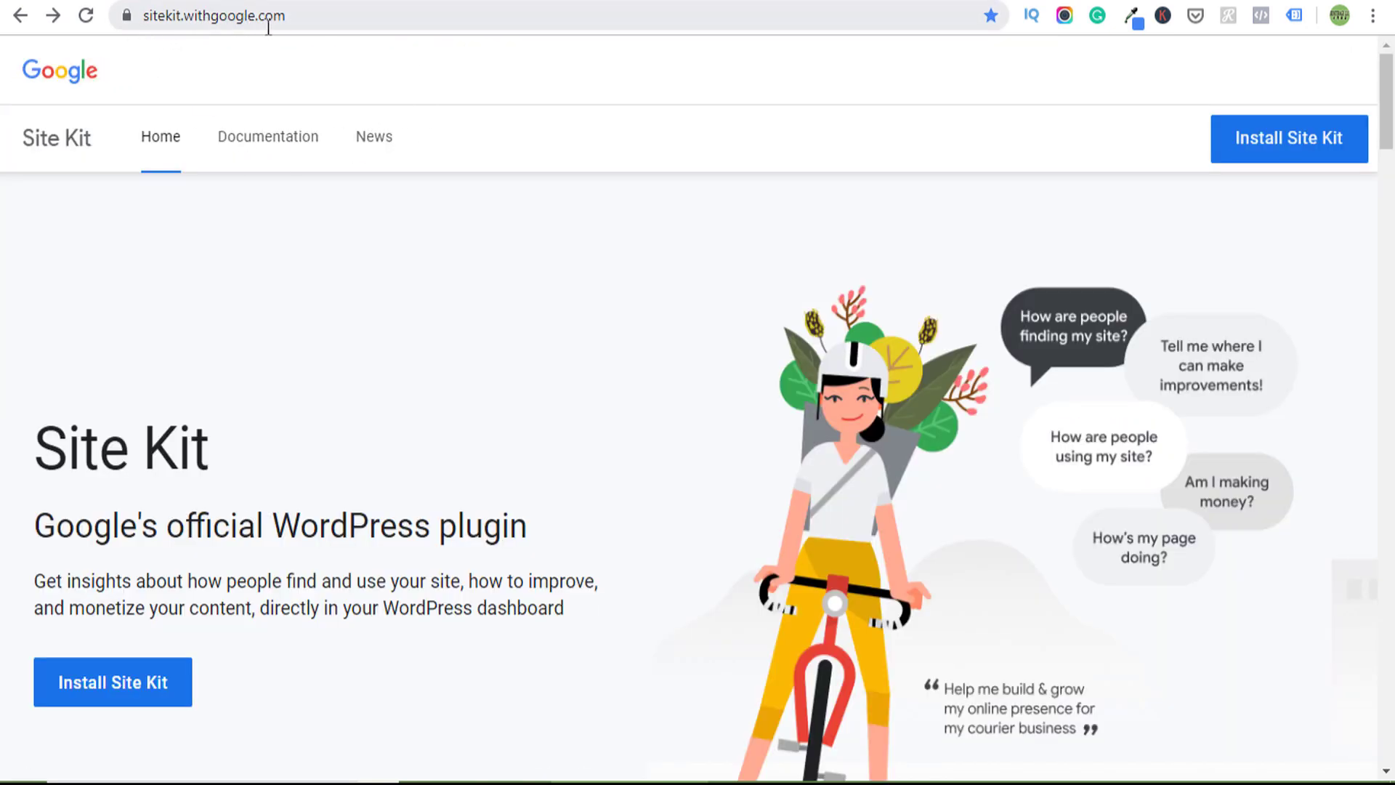
pyautogui.scroll(-3, 536, 307)
pyautogui.scroll(3, 536, 306)
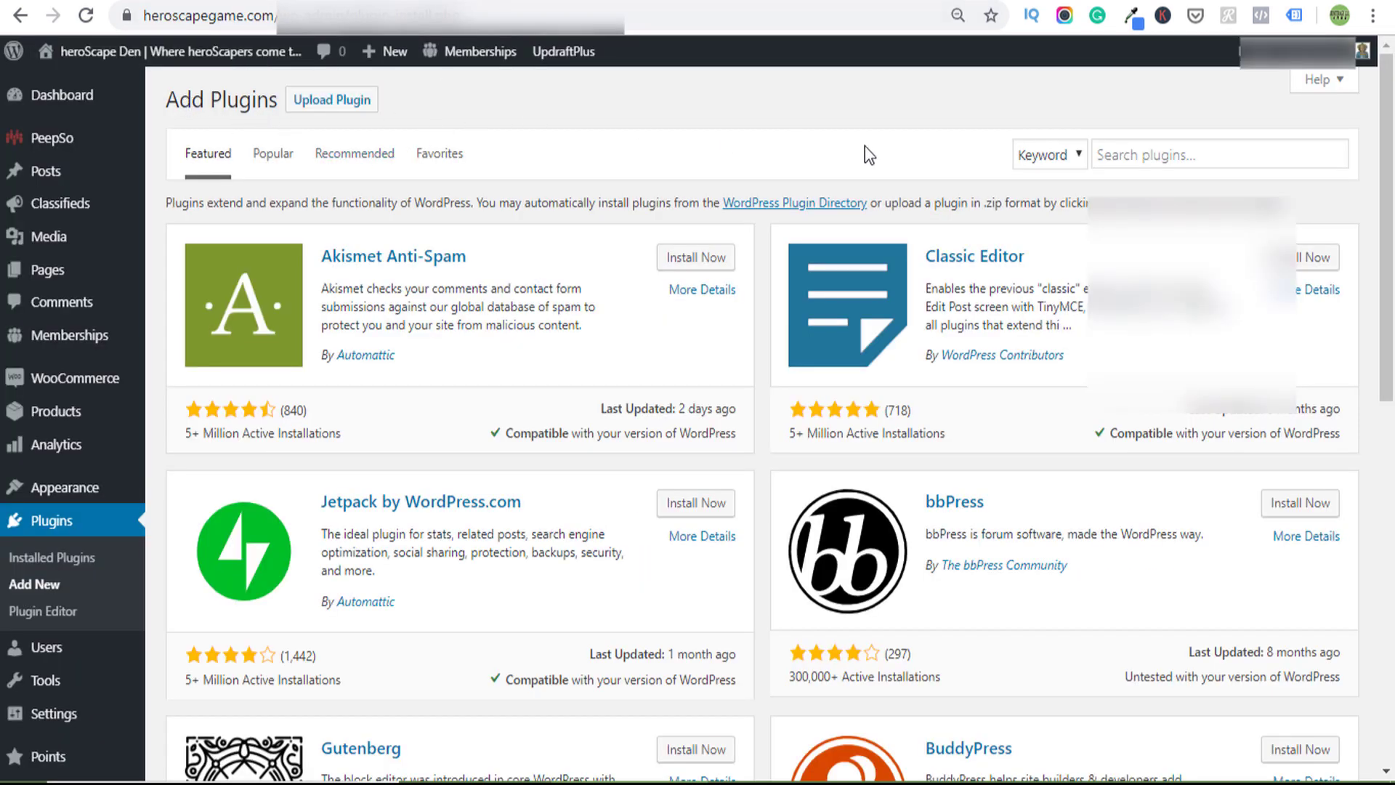
# - Search the plugin directory for 'site ki', then install and activate Site Kit by Google
pyautogui.click(1151, 154)
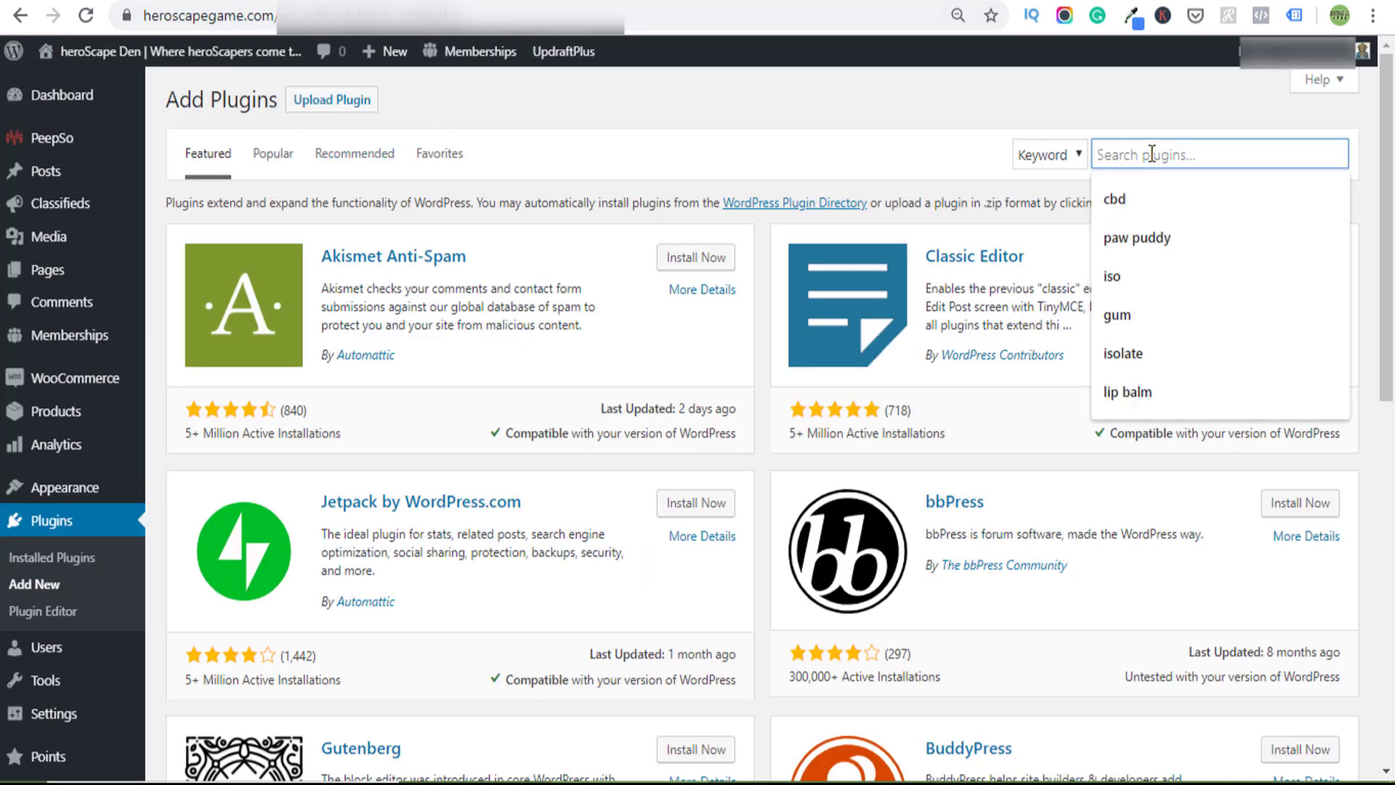
pyautogui.write('site kit')
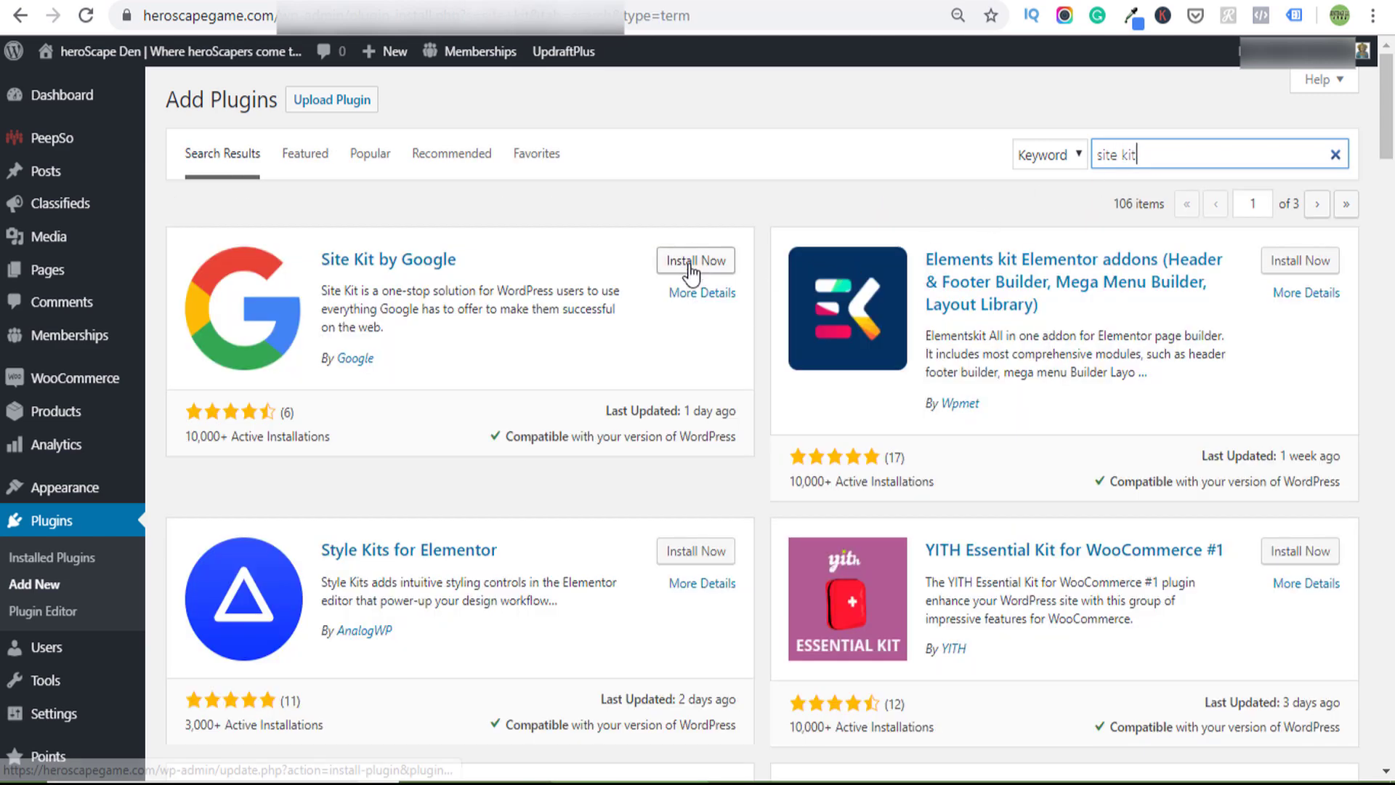
pyautogui.click(703, 271)
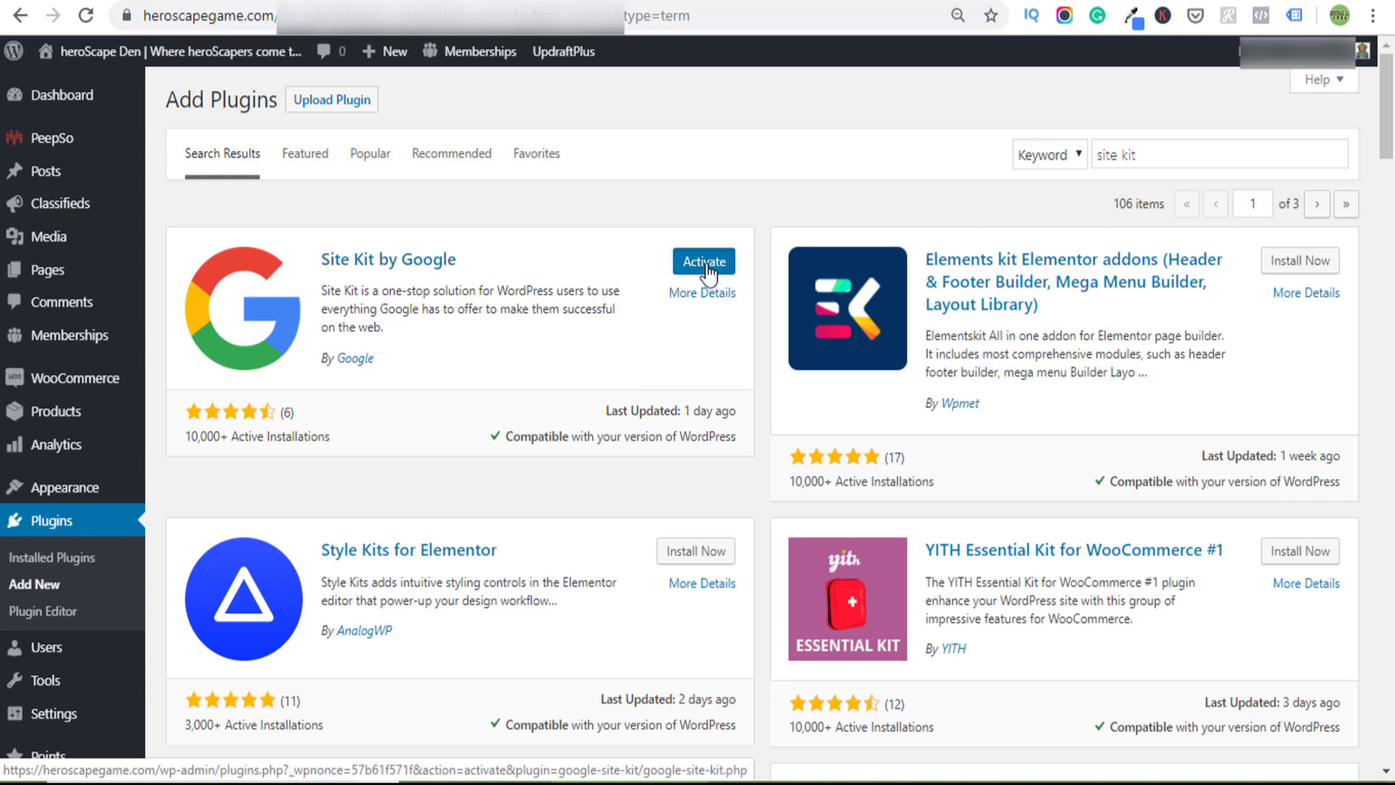
pyautogui.click(704, 266)
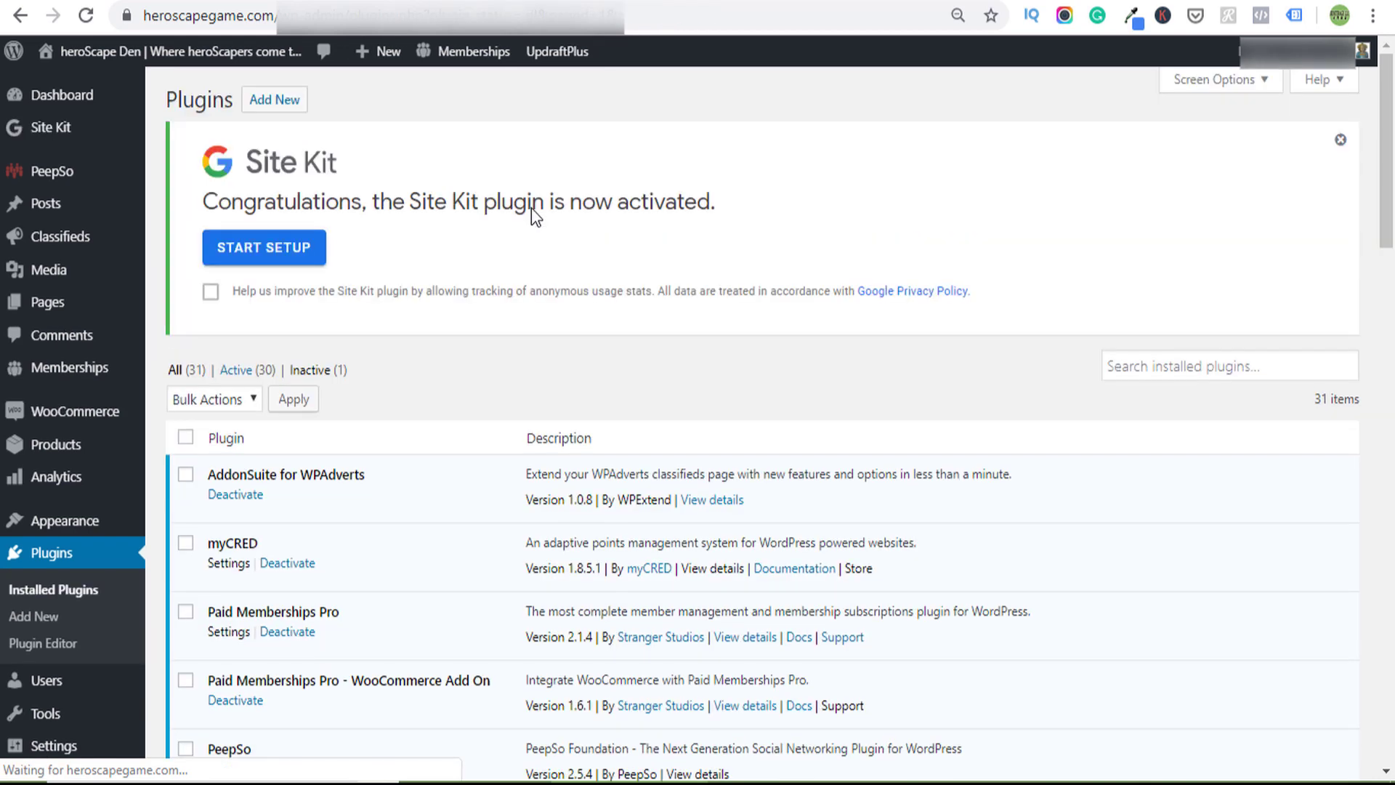
# - Allow anonymous usage tracking, start setup, and sign in with Google granting Search Console access
pyautogui.click(210, 292)
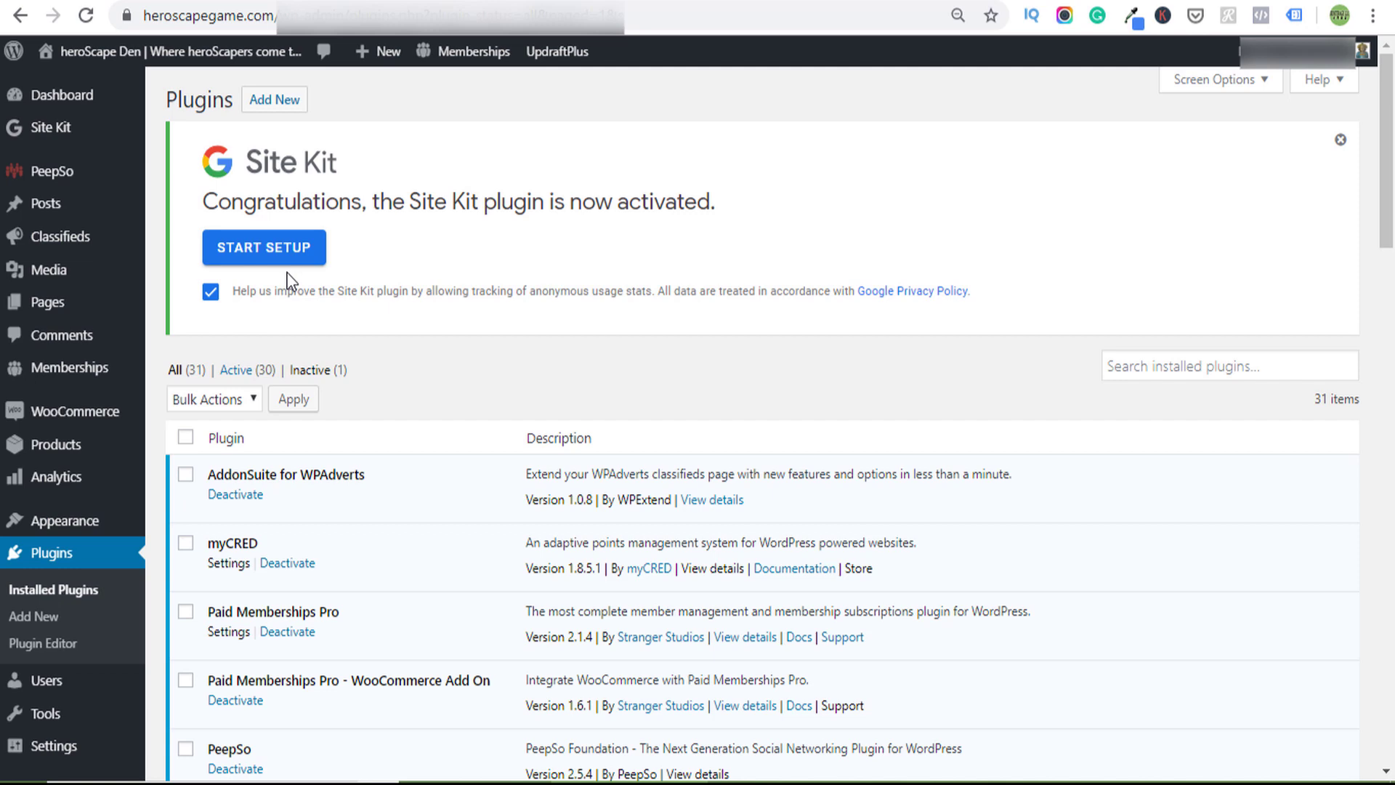
pyautogui.click(298, 247)
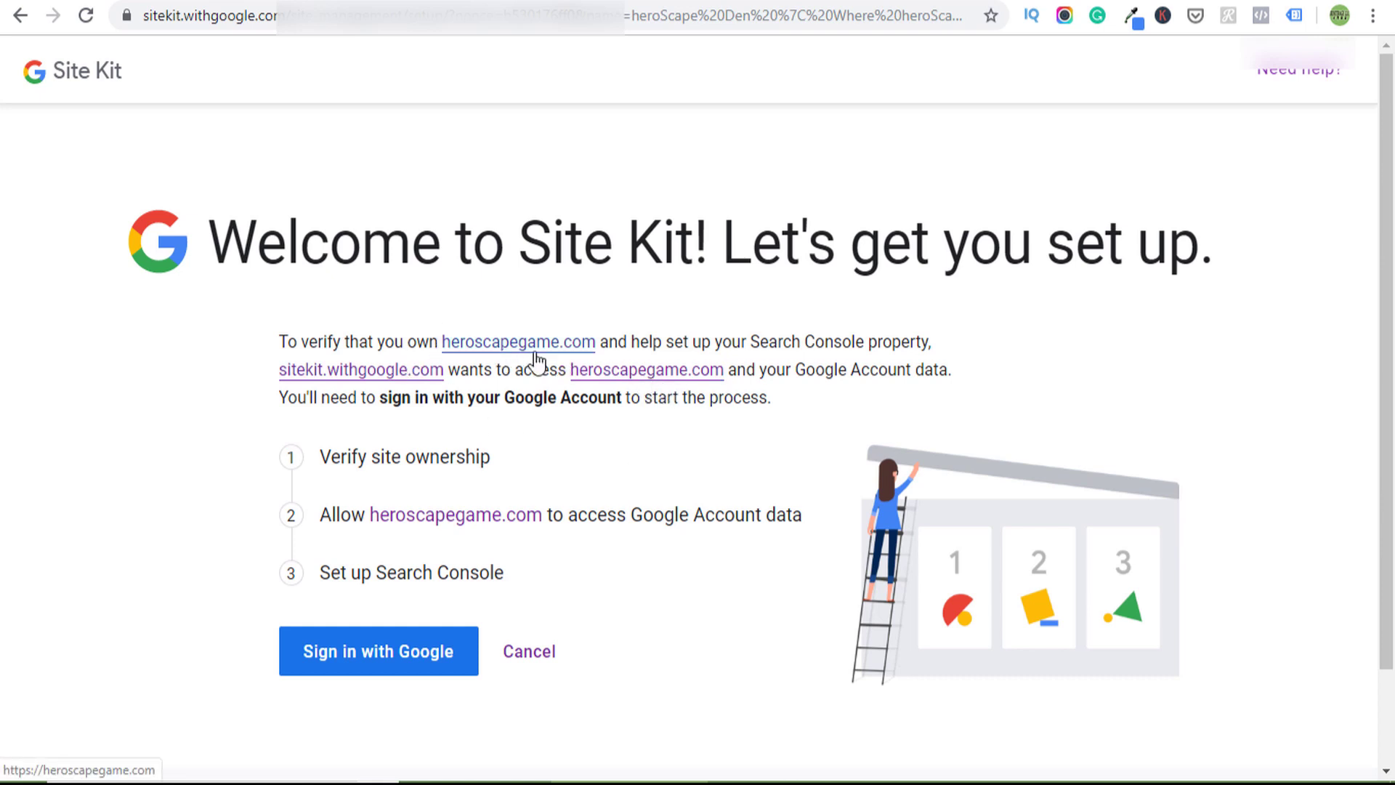
pyautogui.click(375, 657)
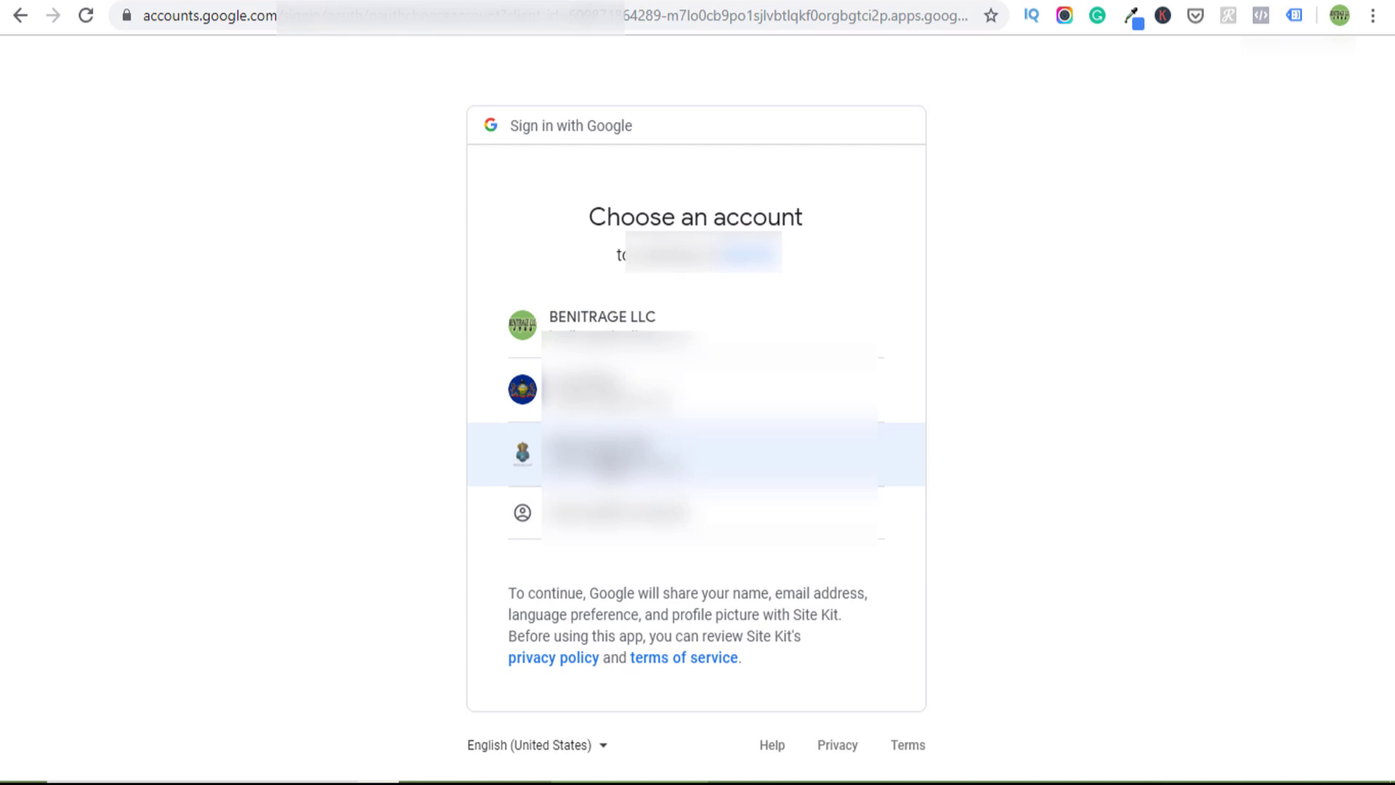
pyautogui.click(611, 461)
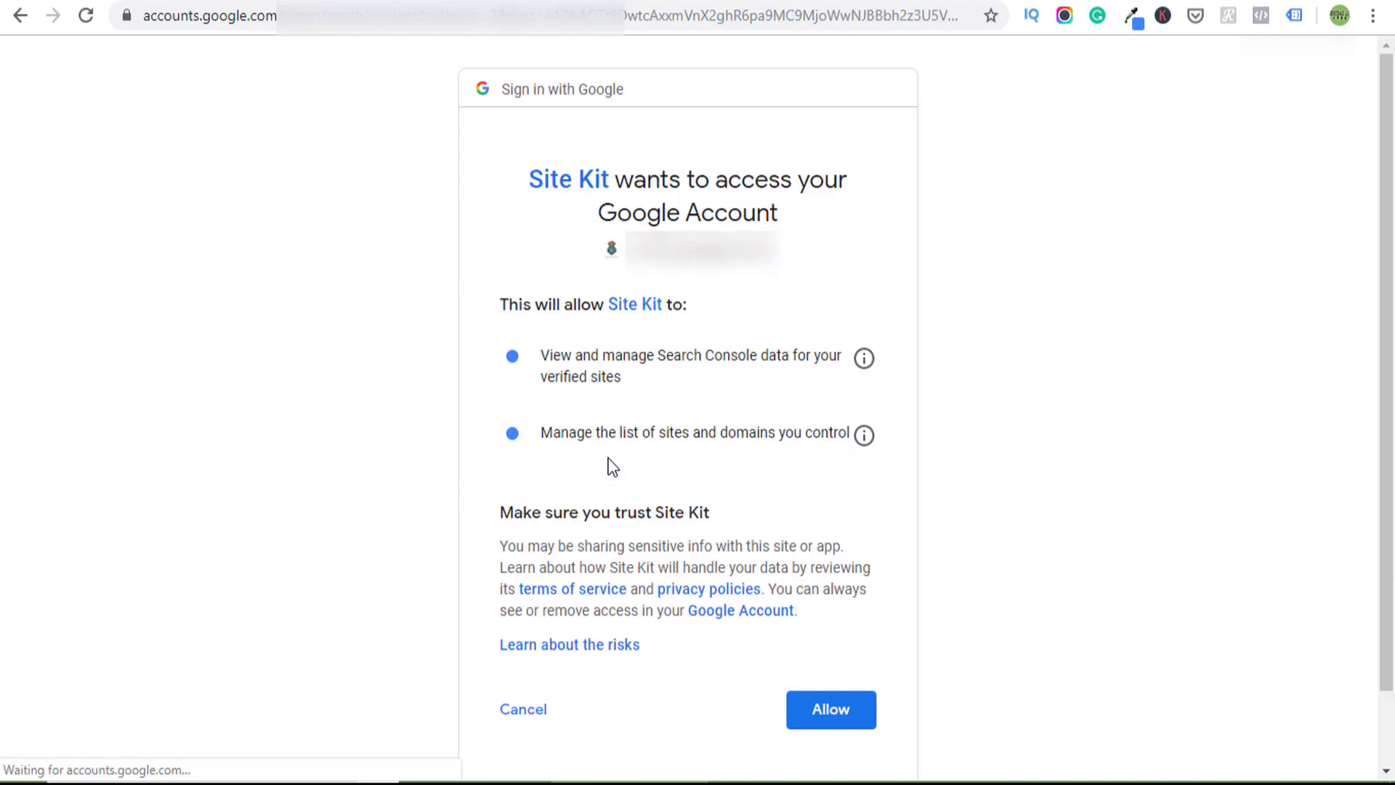
pyautogui.click(830, 699)
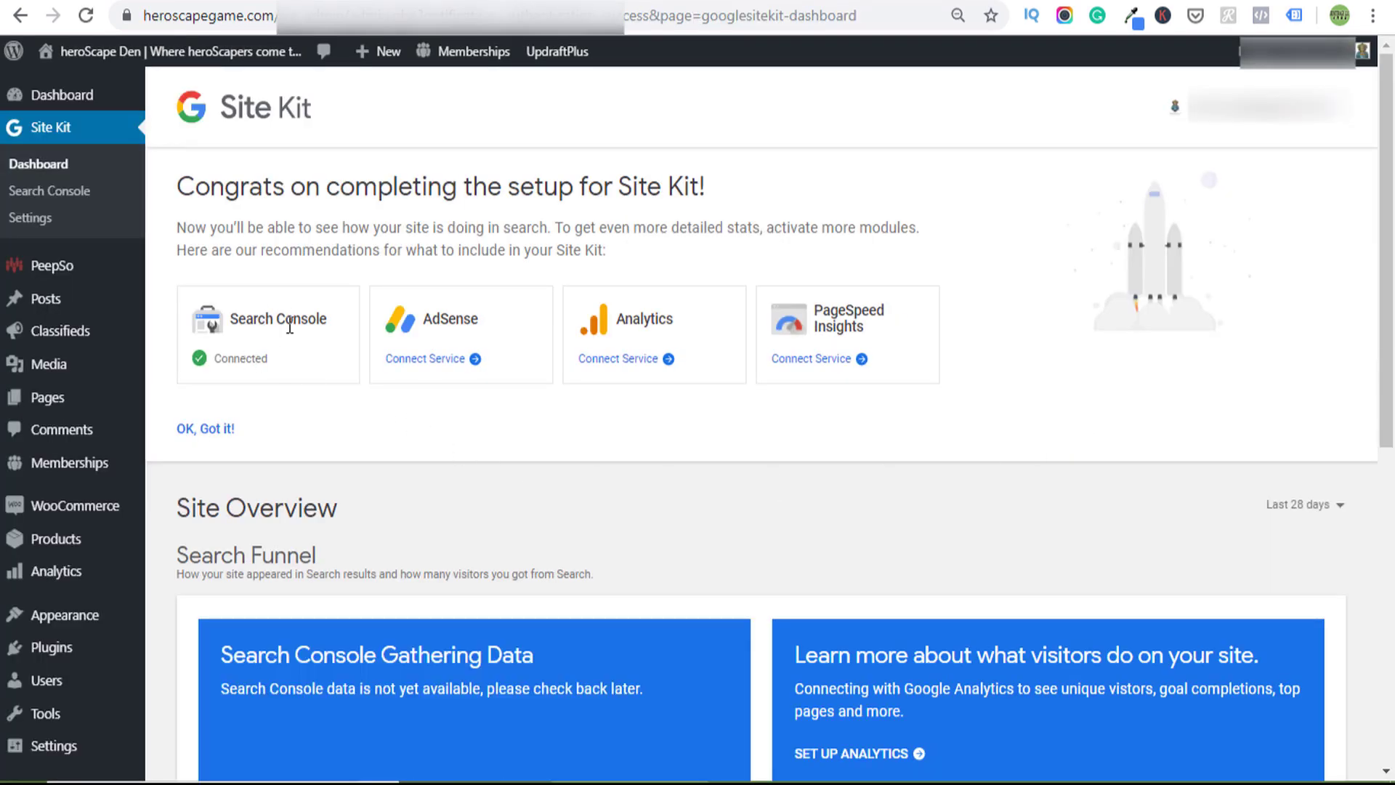
# - Connect PageSpeed Insights and review the Speed scores: mobile 21, desktop 68
pyautogui.click(815, 359)
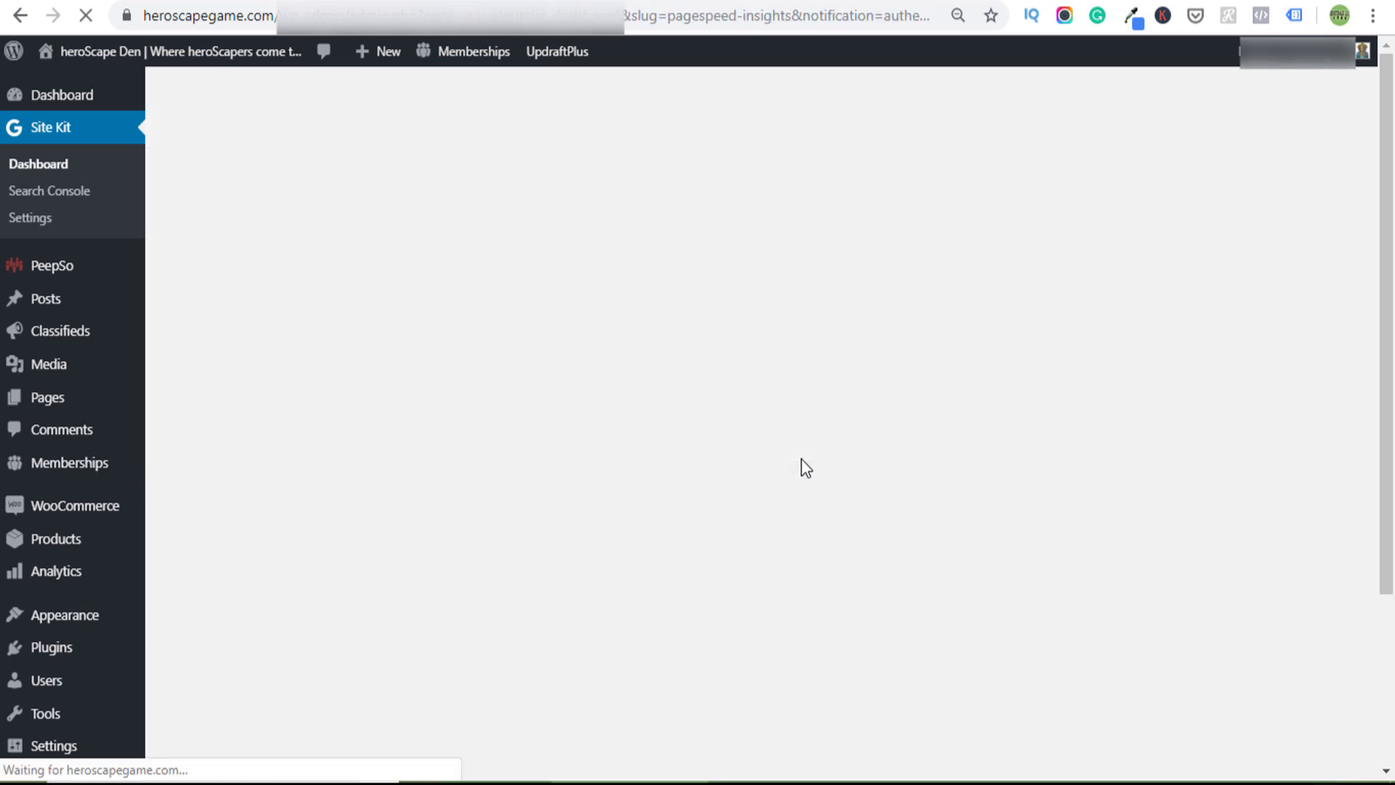
pyautogui.scroll(-9, 756, 488)
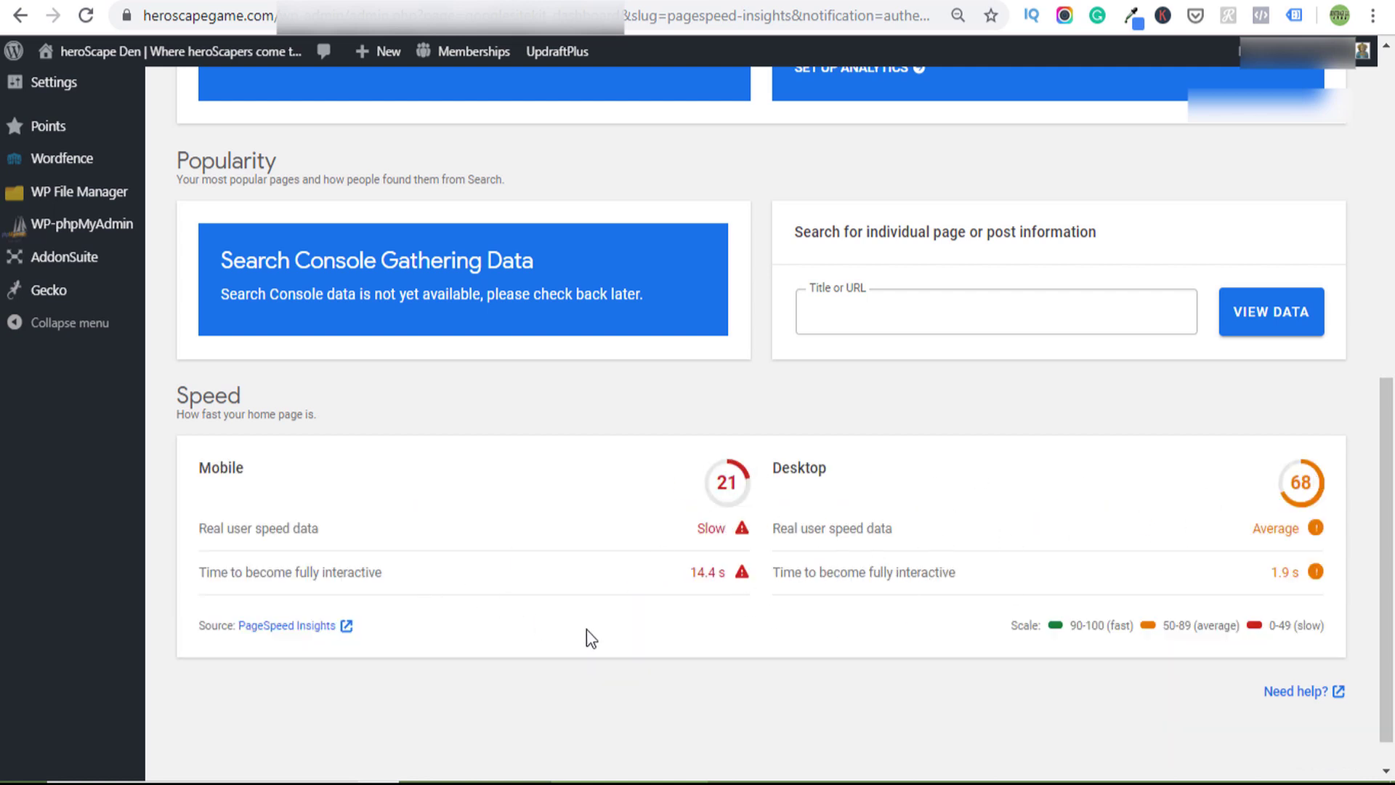
pyautogui.scroll(1, 589, 629)
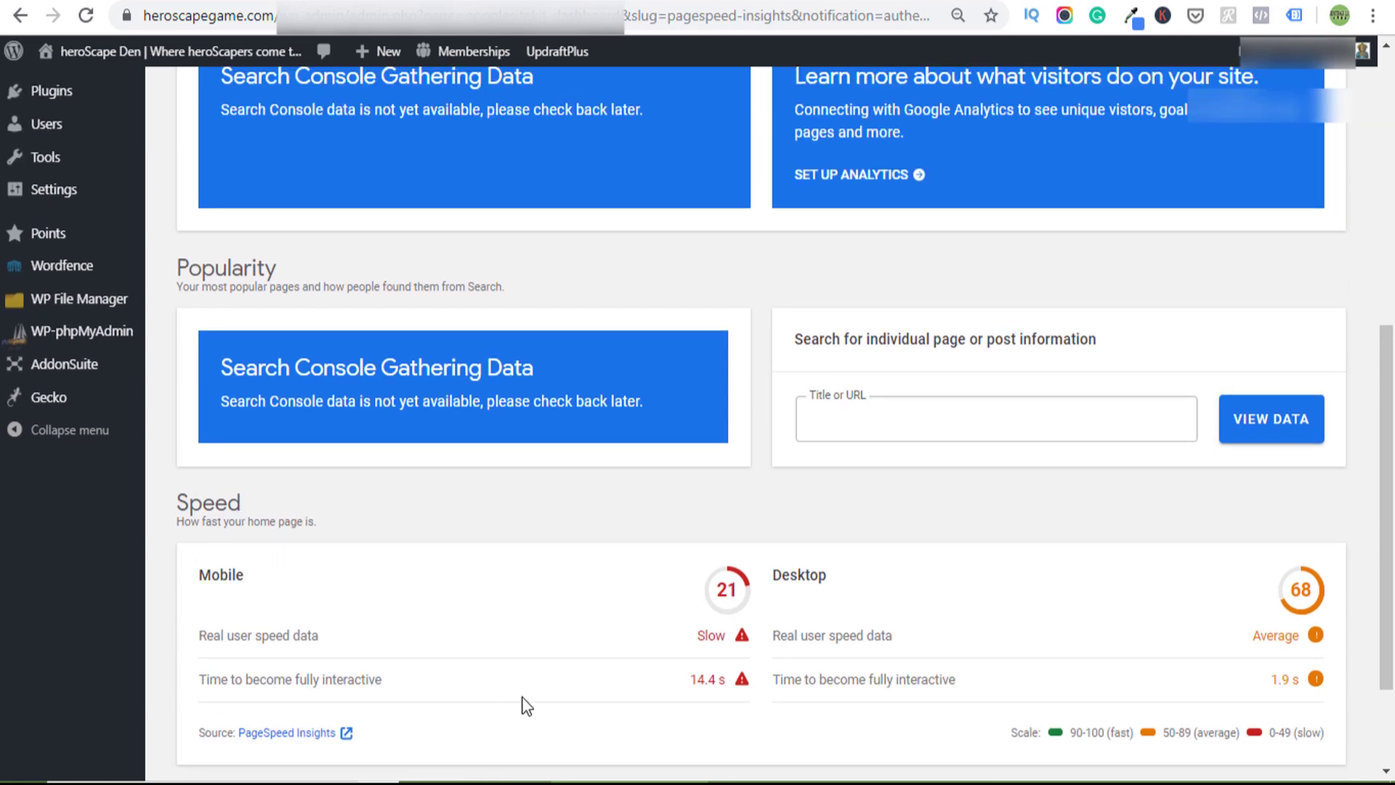
pyautogui.scroll(5, 524, 702)
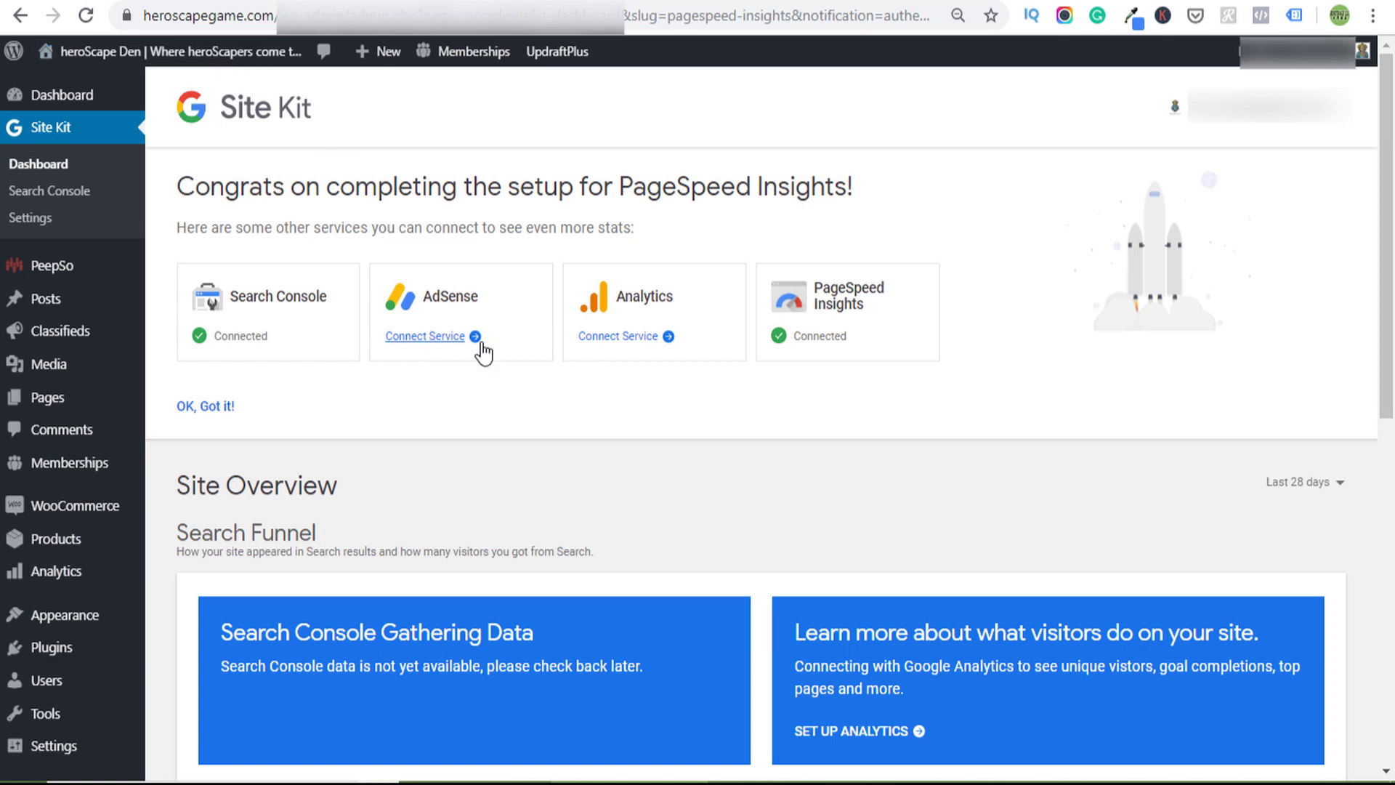
# - Start connecting AdSense with the Google account, then cancel the new-account setup
pyautogui.click(433, 337)
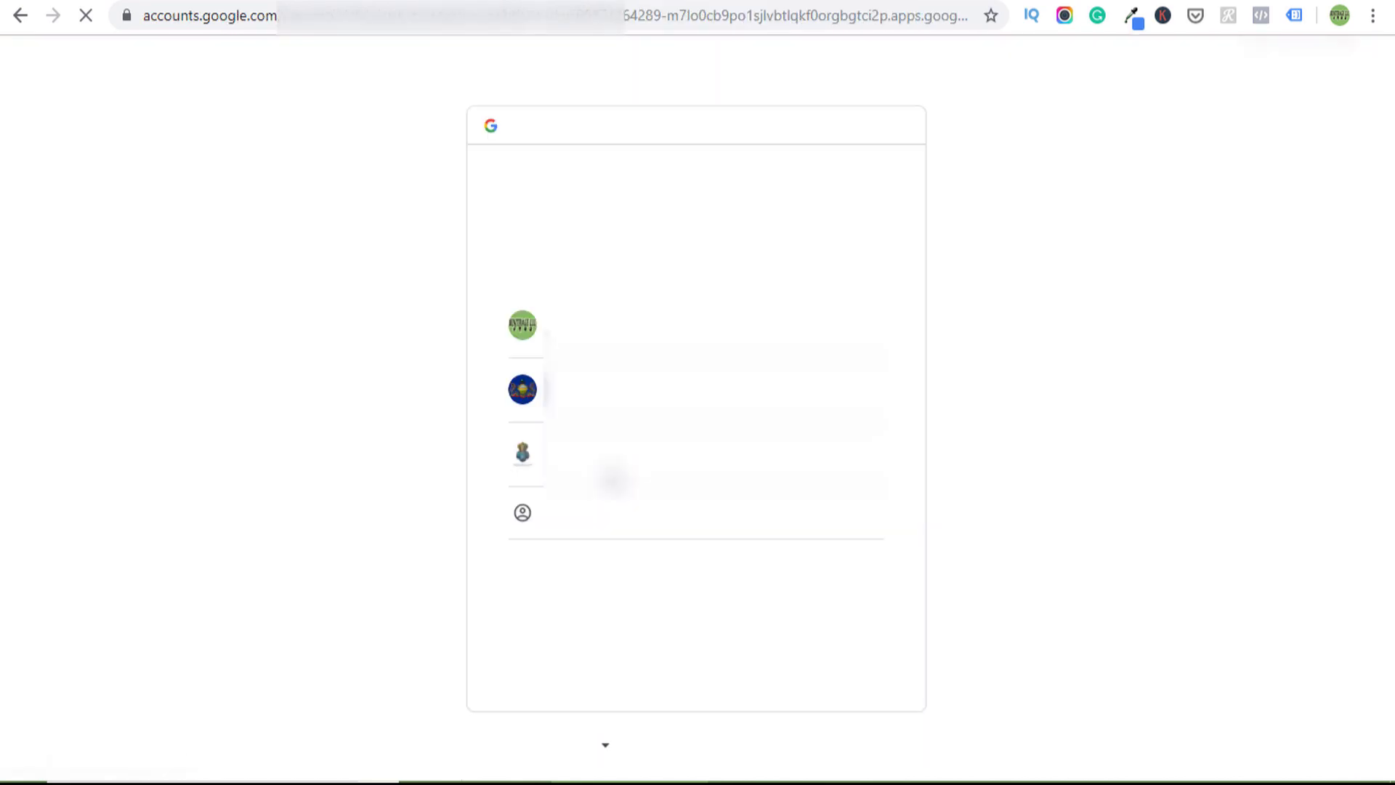
pyautogui.click(611, 459)
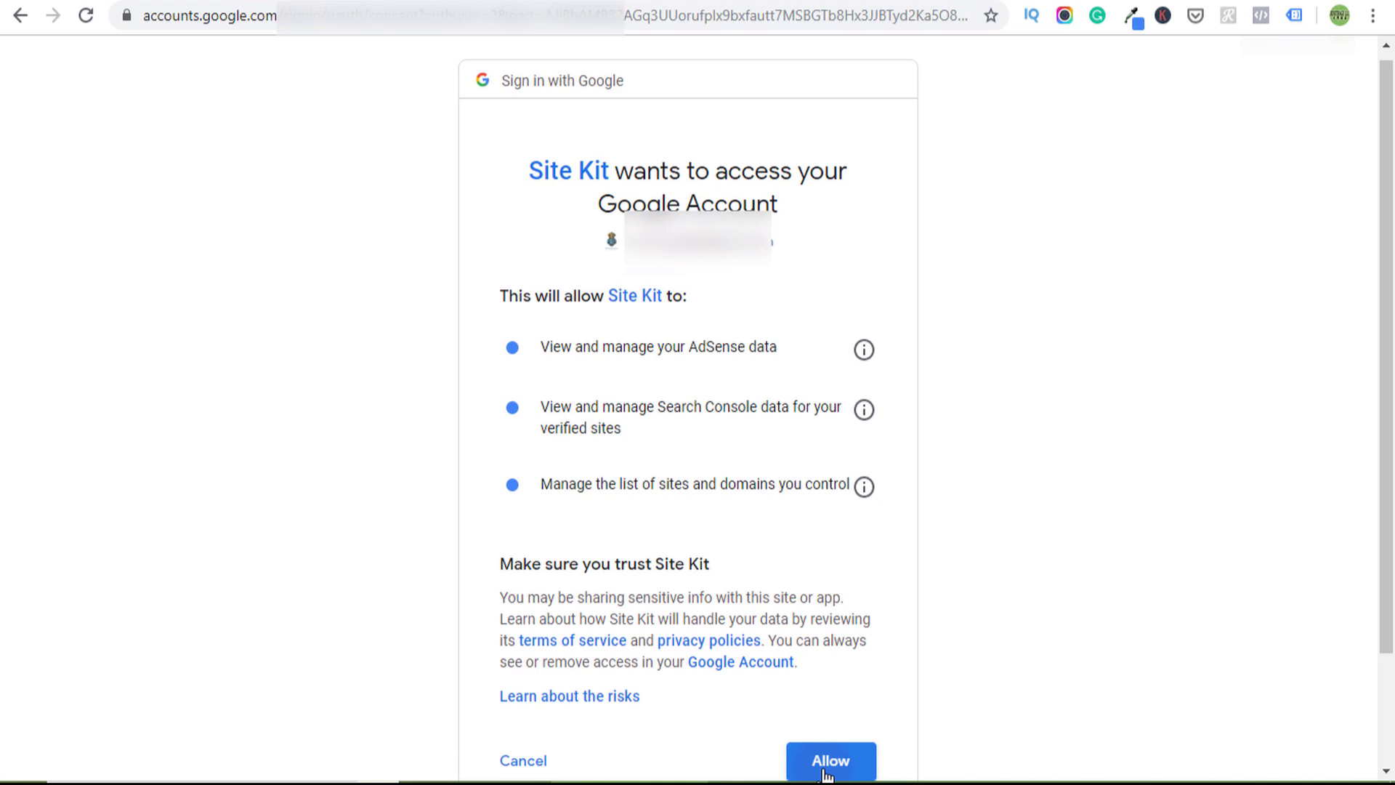
pyautogui.click(826, 775)
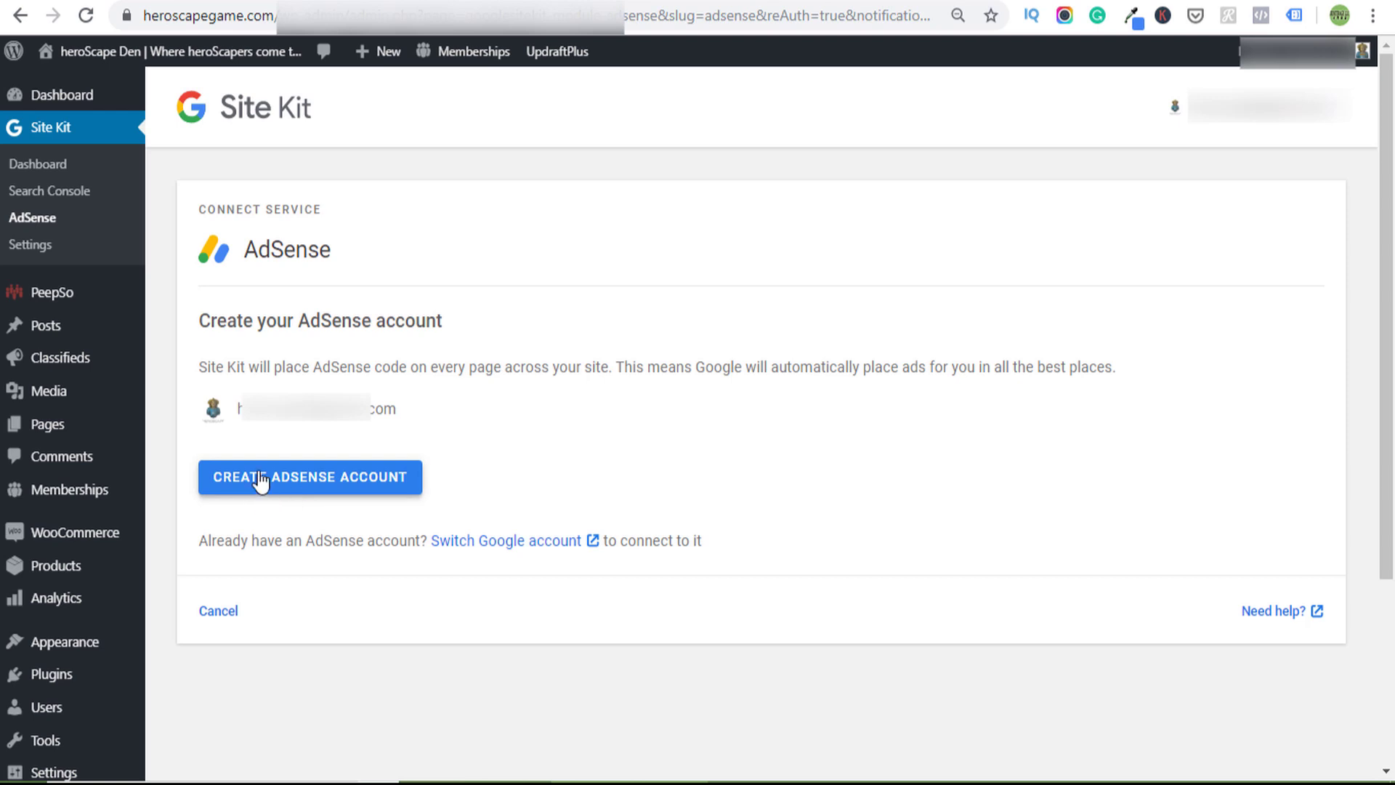
pyautogui.click(328, 497)
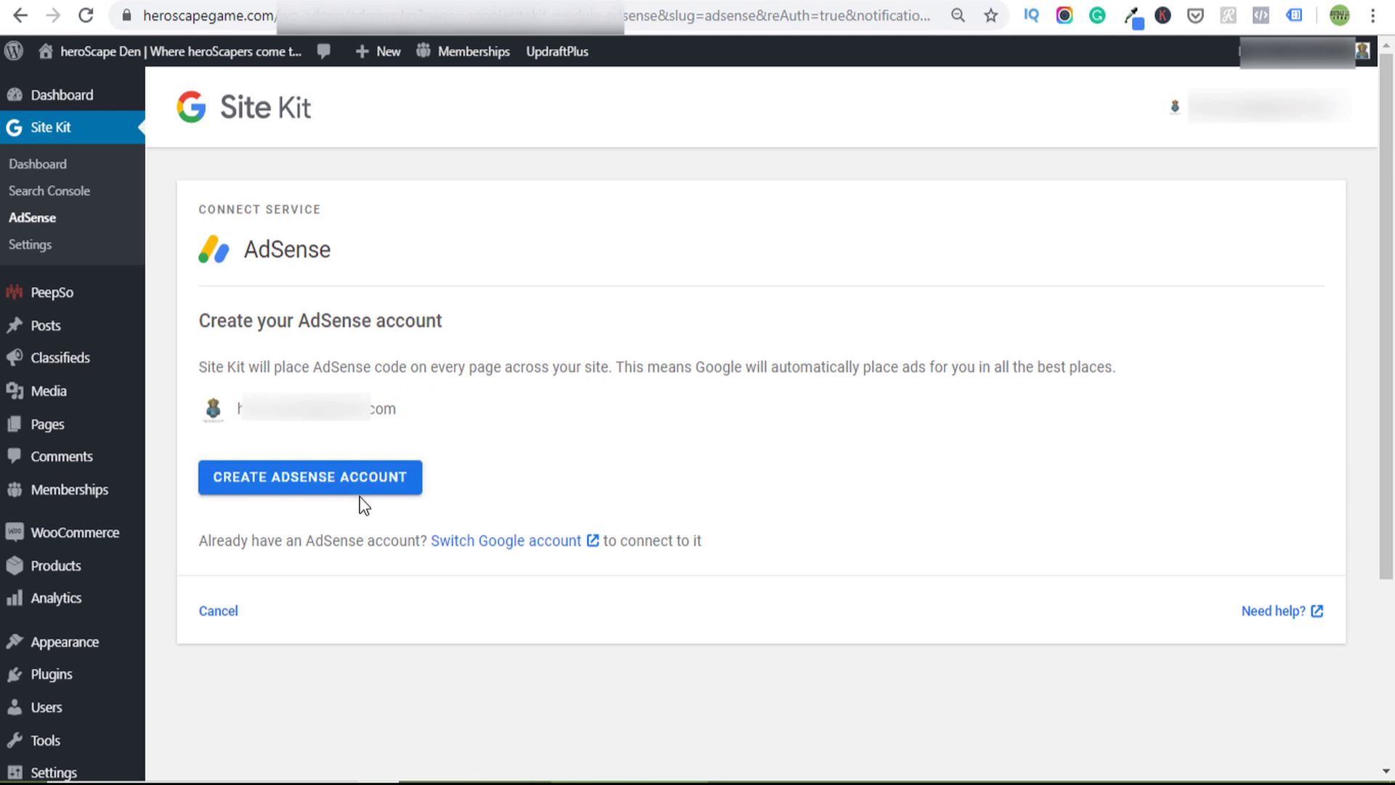
pyautogui.click(225, 614)
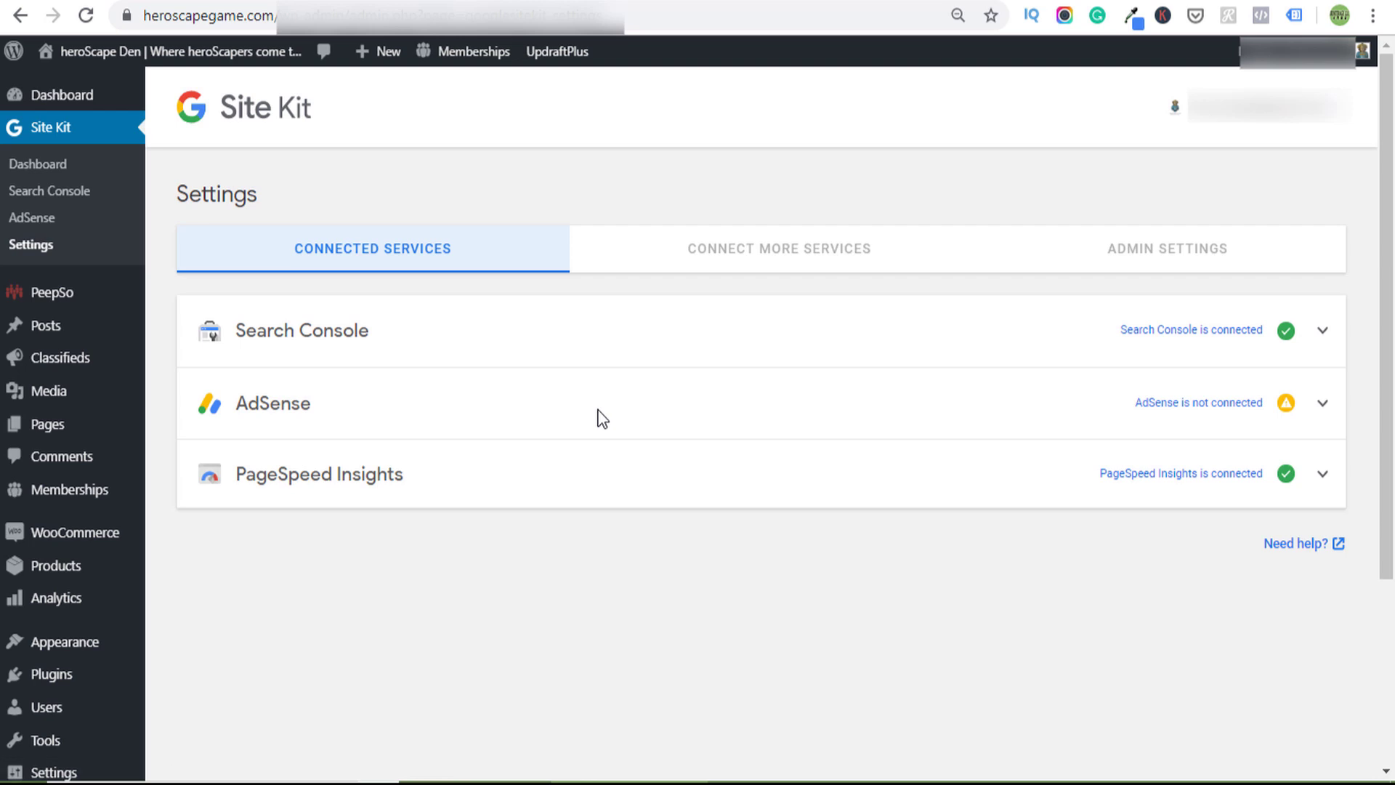
# - Disconnect AdSense from Site Kit in the service settings and confirm
pyautogui.click(600, 415)
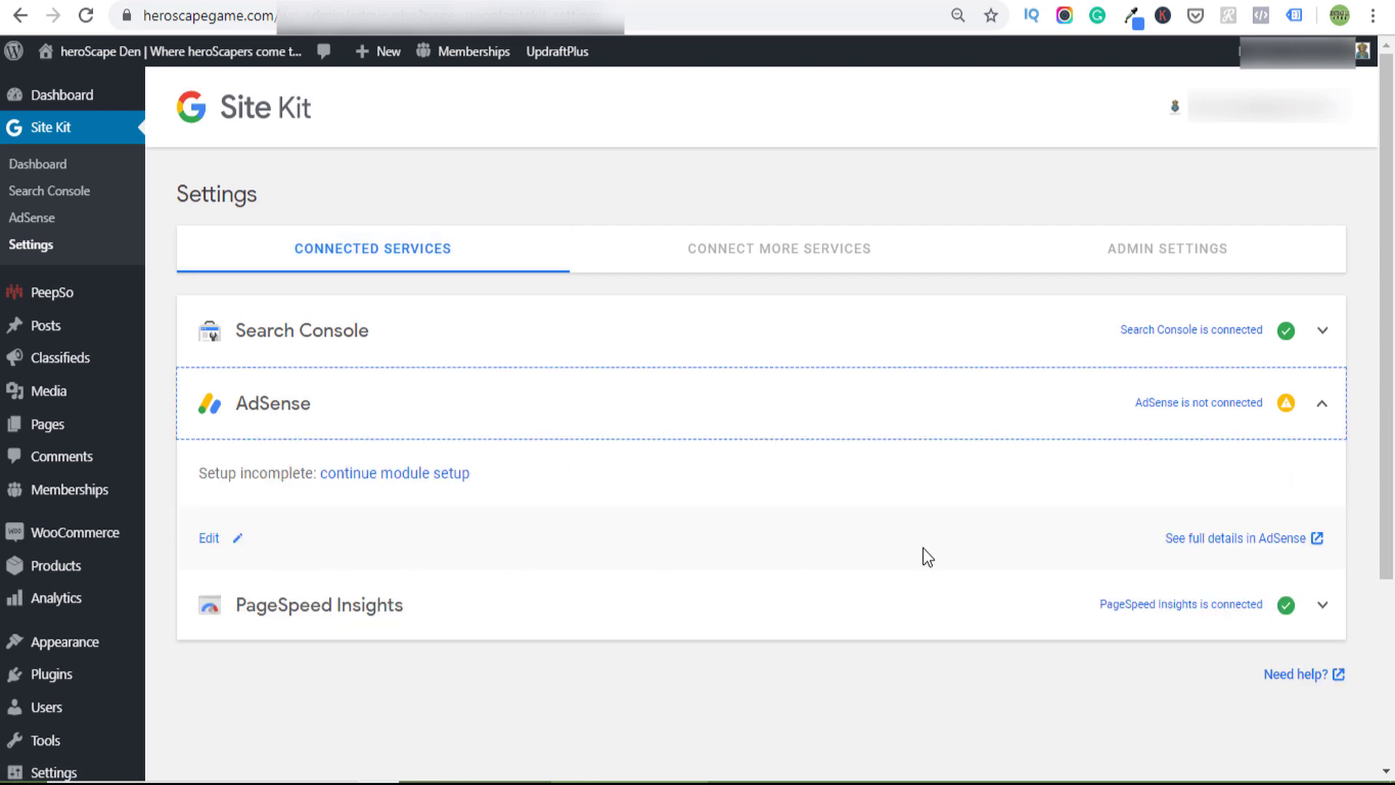
pyautogui.click(210, 538)
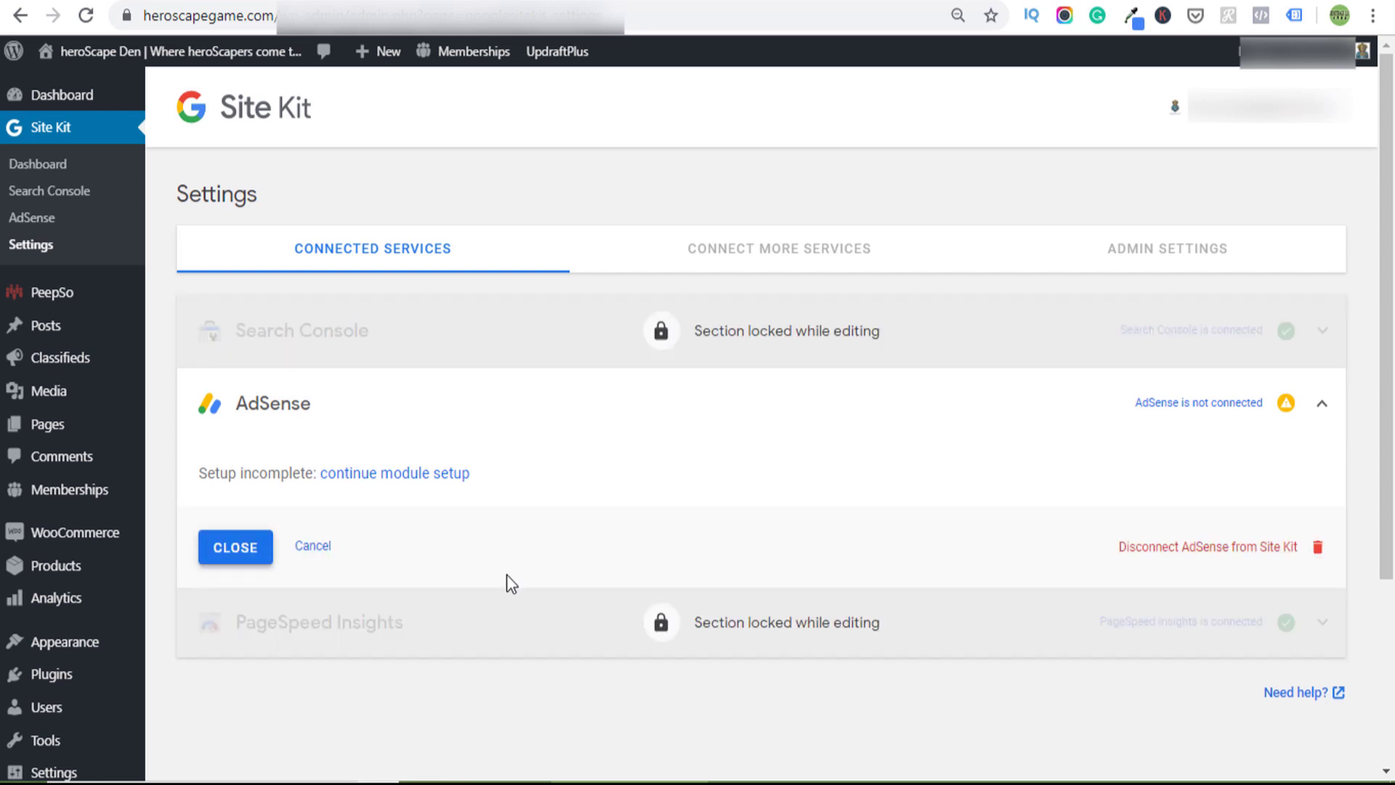
pyautogui.click(1198, 546)
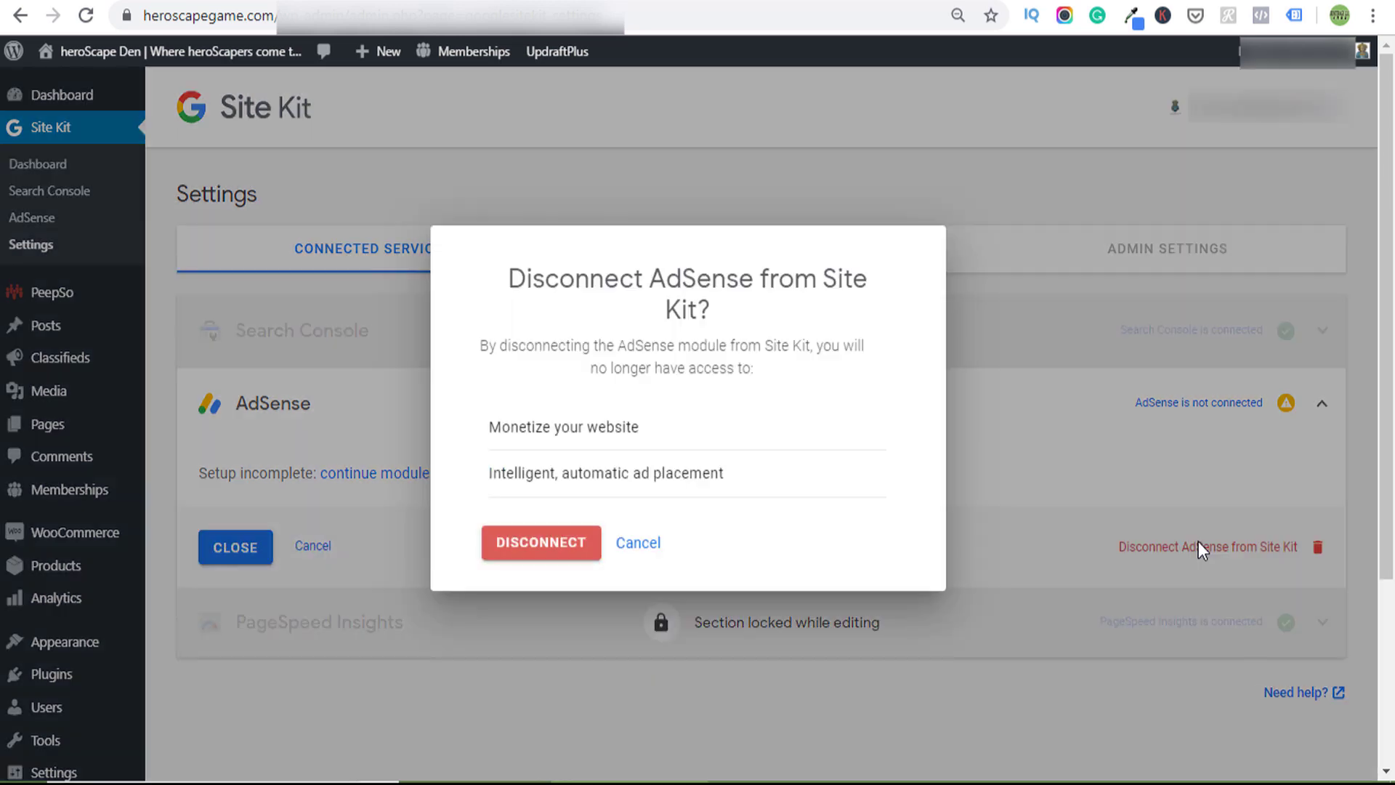
pyautogui.click(530, 550)
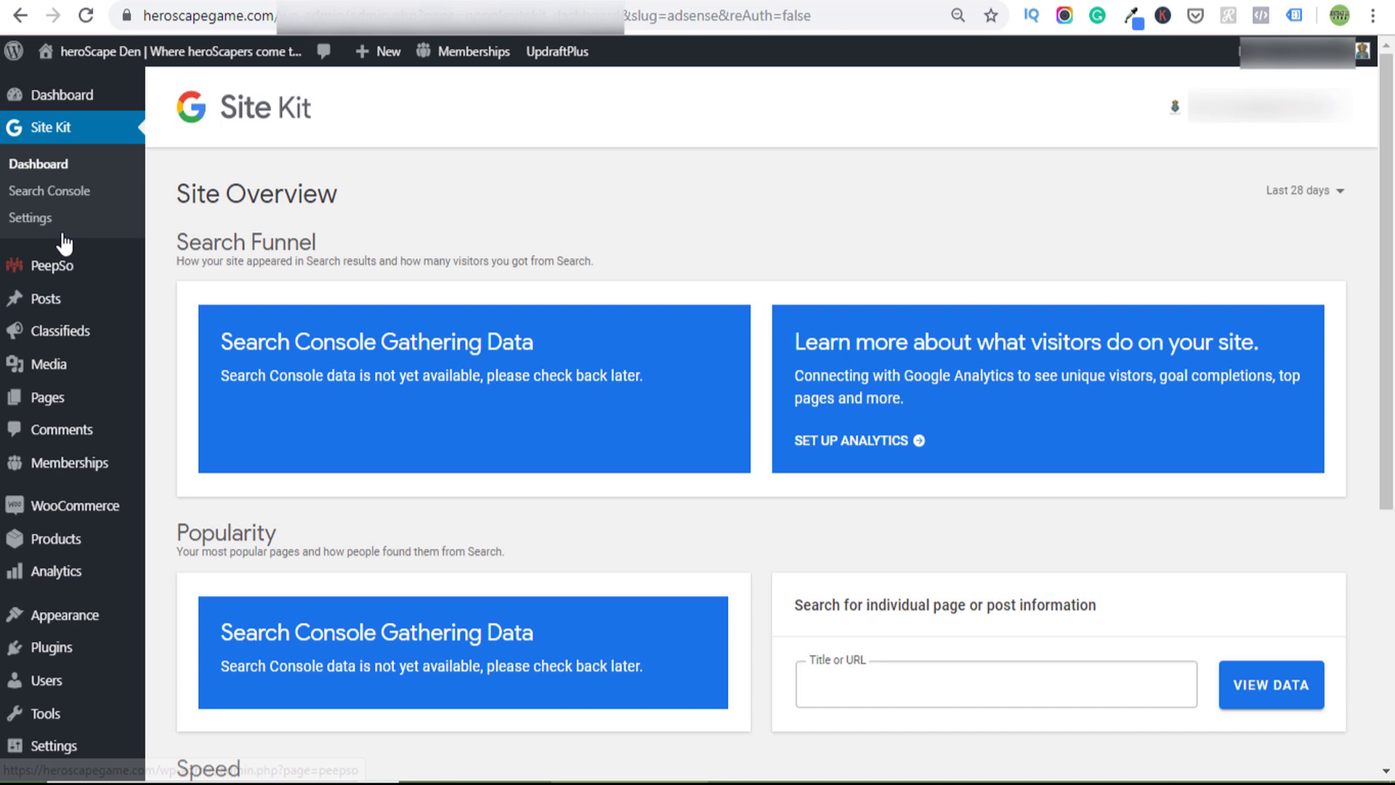
# - Browse Site Kit's Connect More Services list: AdSense, Analytics, Optimize and Tag Manager
pyautogui.click(42, 222)
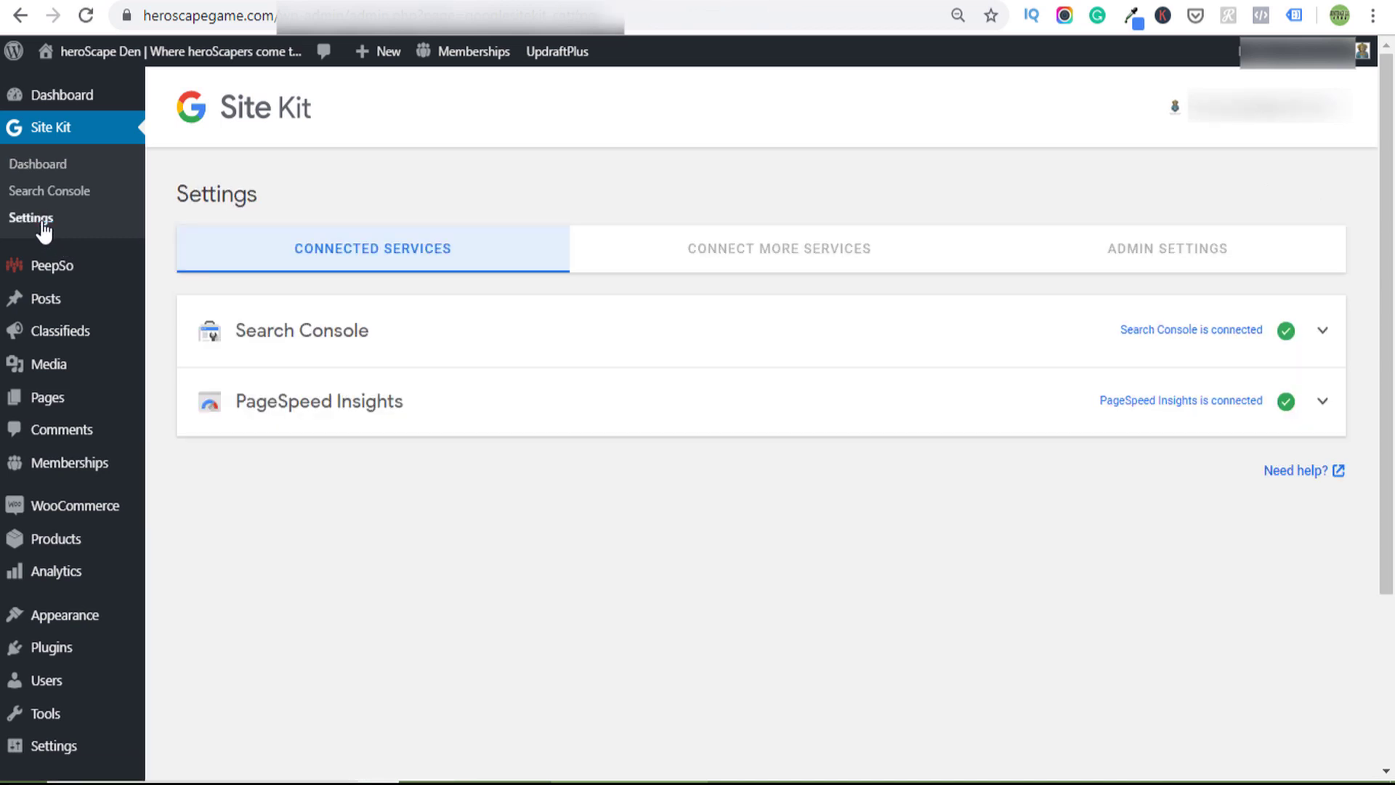
pyautogui.click(843, 260)
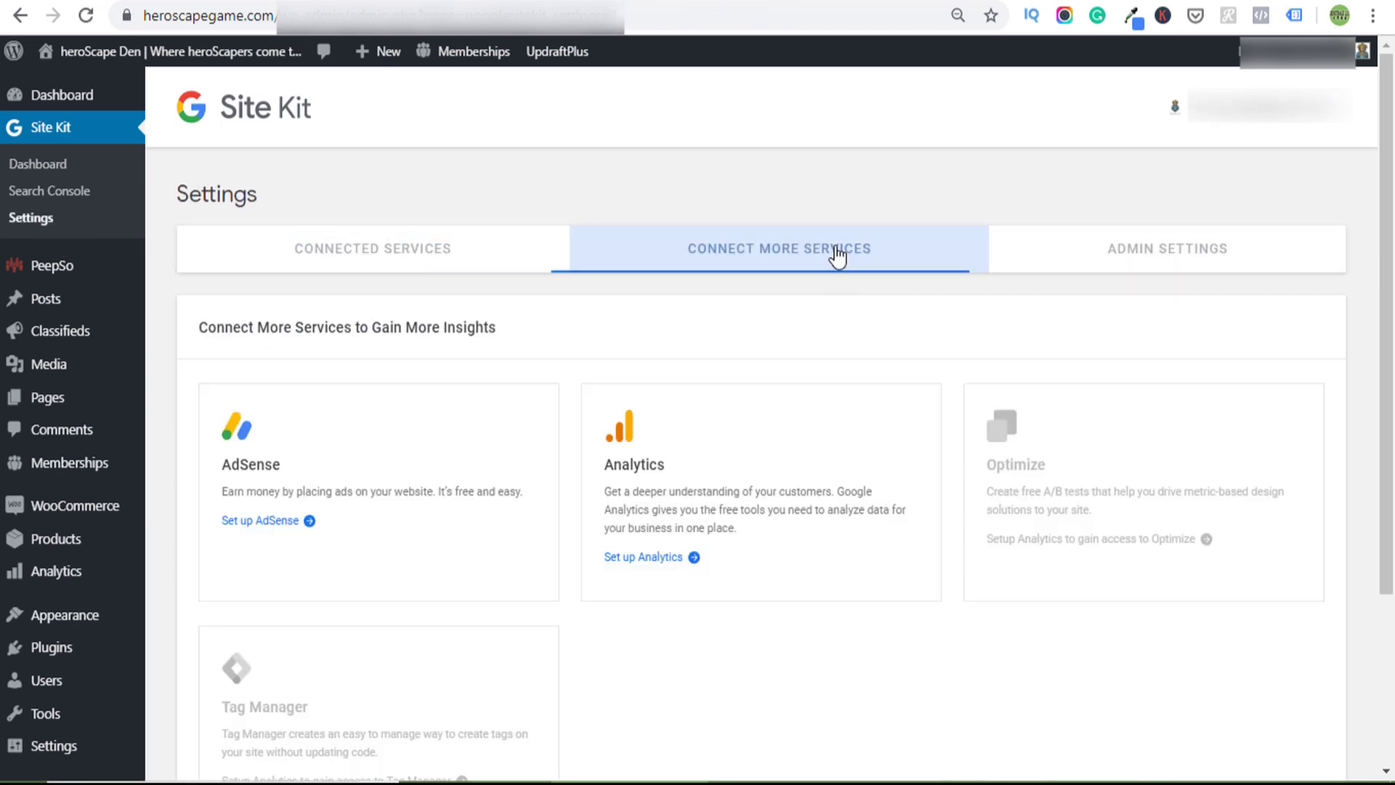
pyautogui.scroll(-2, 604, 502)
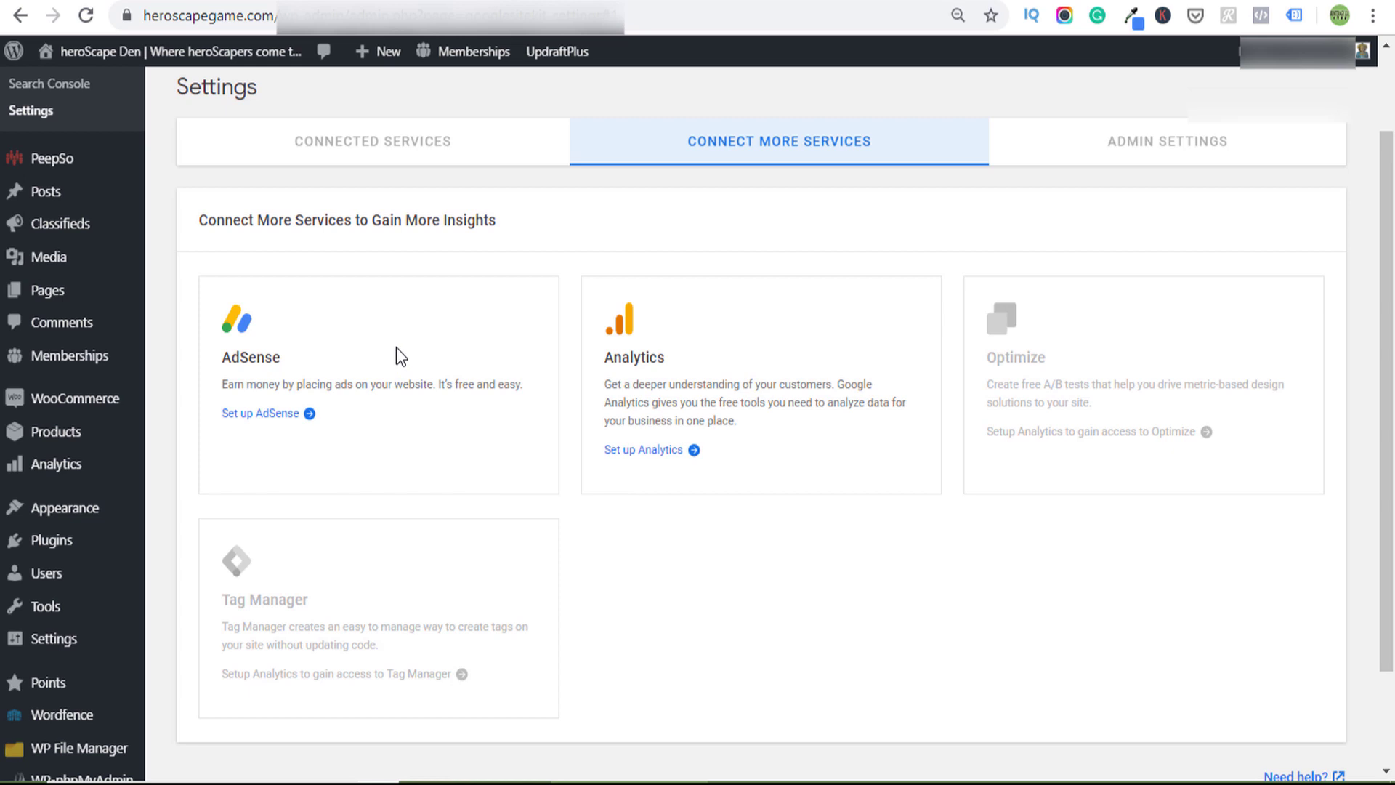
pyautogui.click(1153, 145)
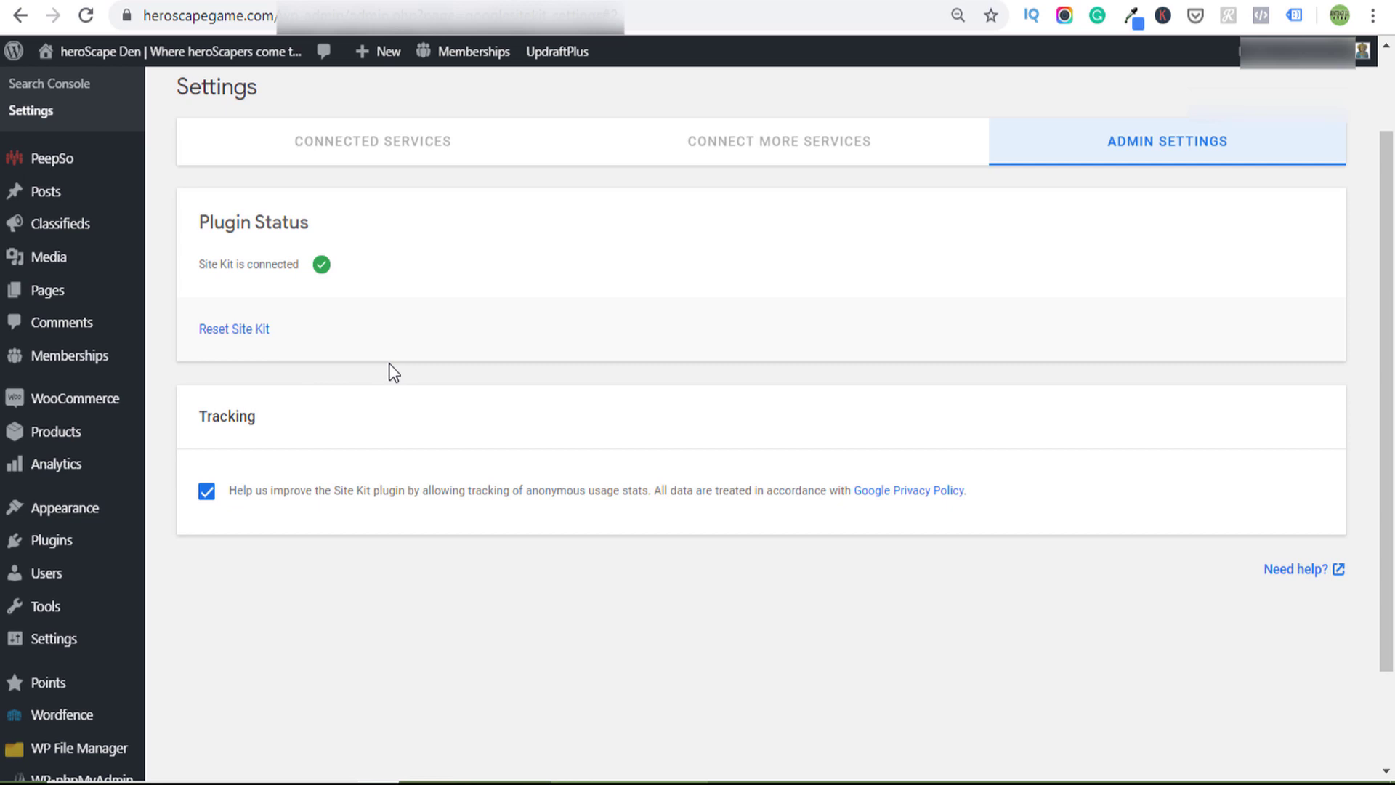
pyautogui.click(799, 149)
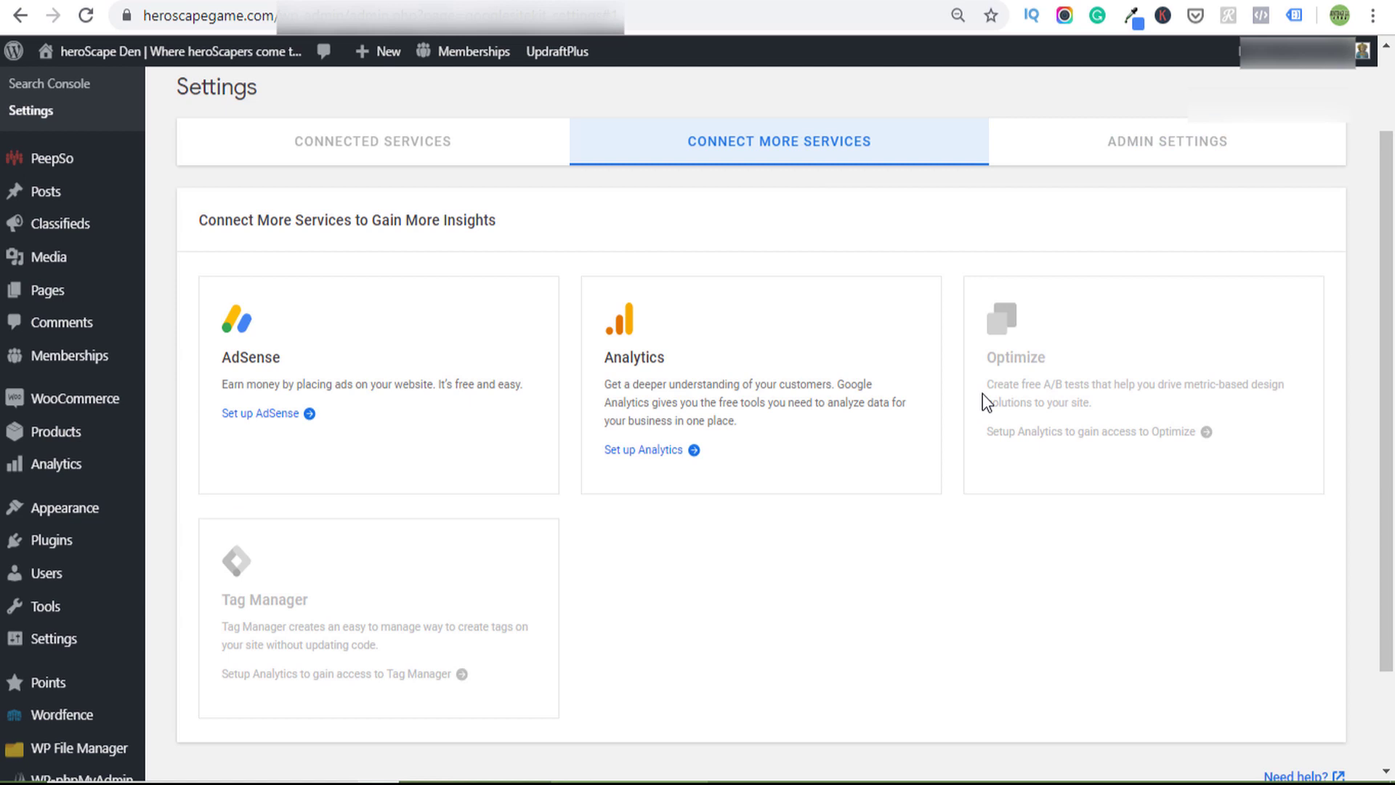
pyautogui.scroll(-3, 1068, 252)
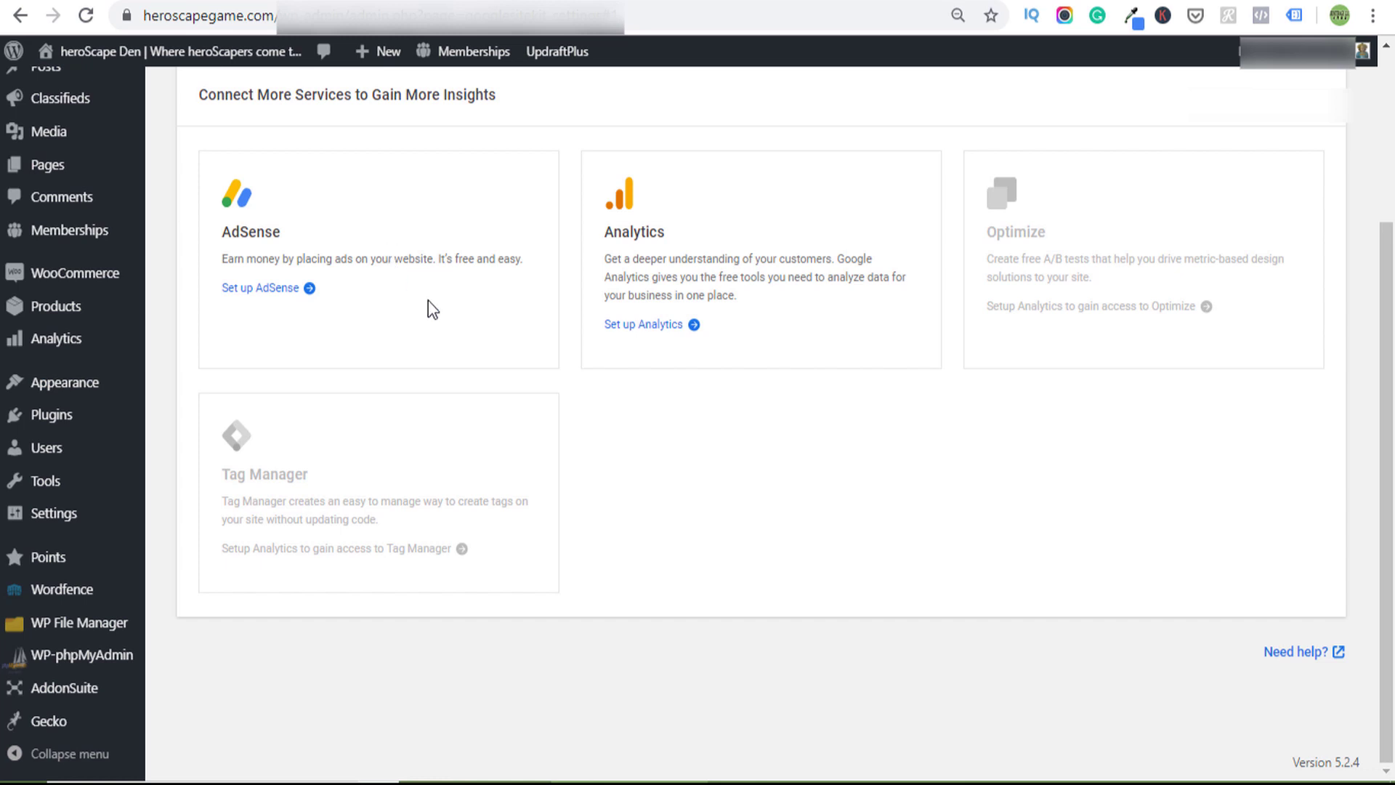
pyautogui.scroll(3, 447, 323)
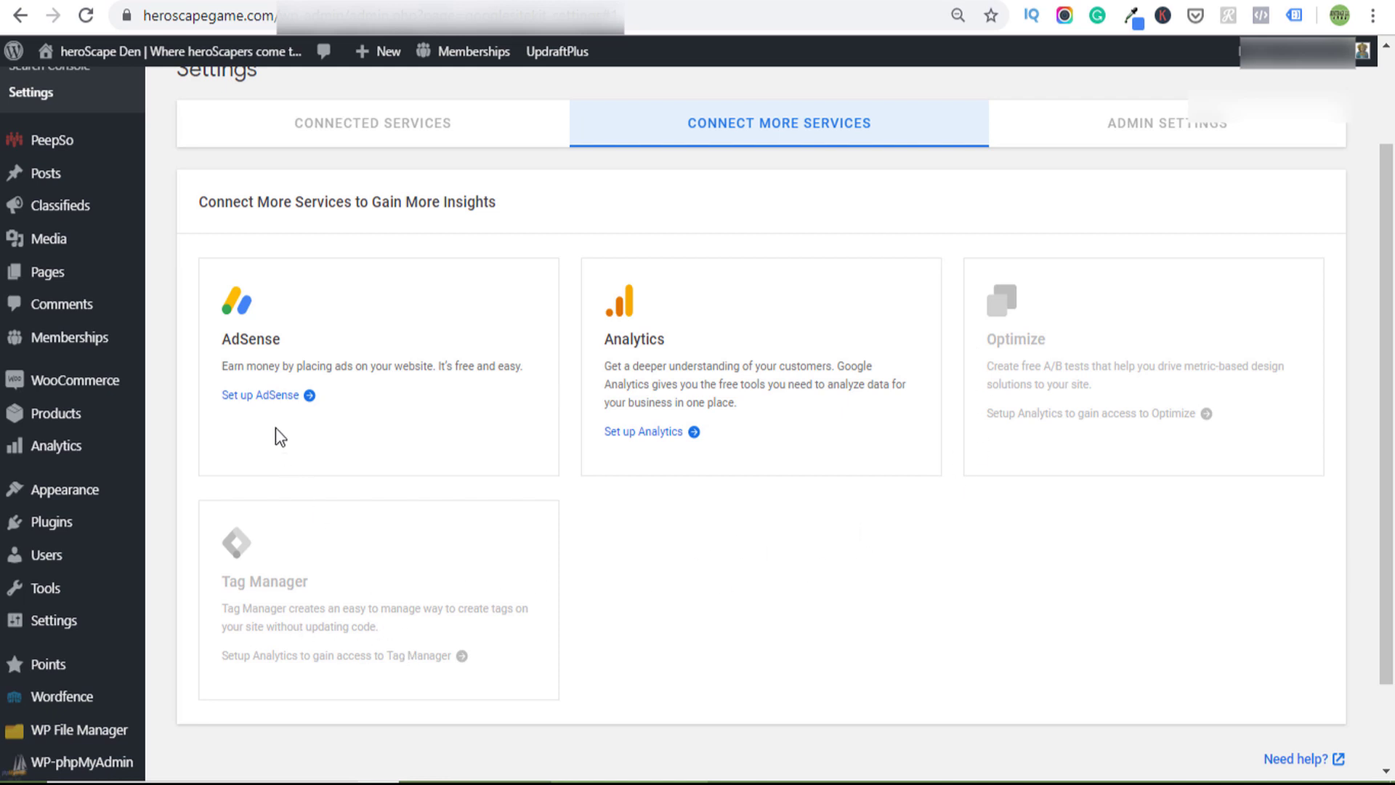
# - Set up Analytics, signing in with the site's Google account and allowing access
pyautogui.click(623, 433)
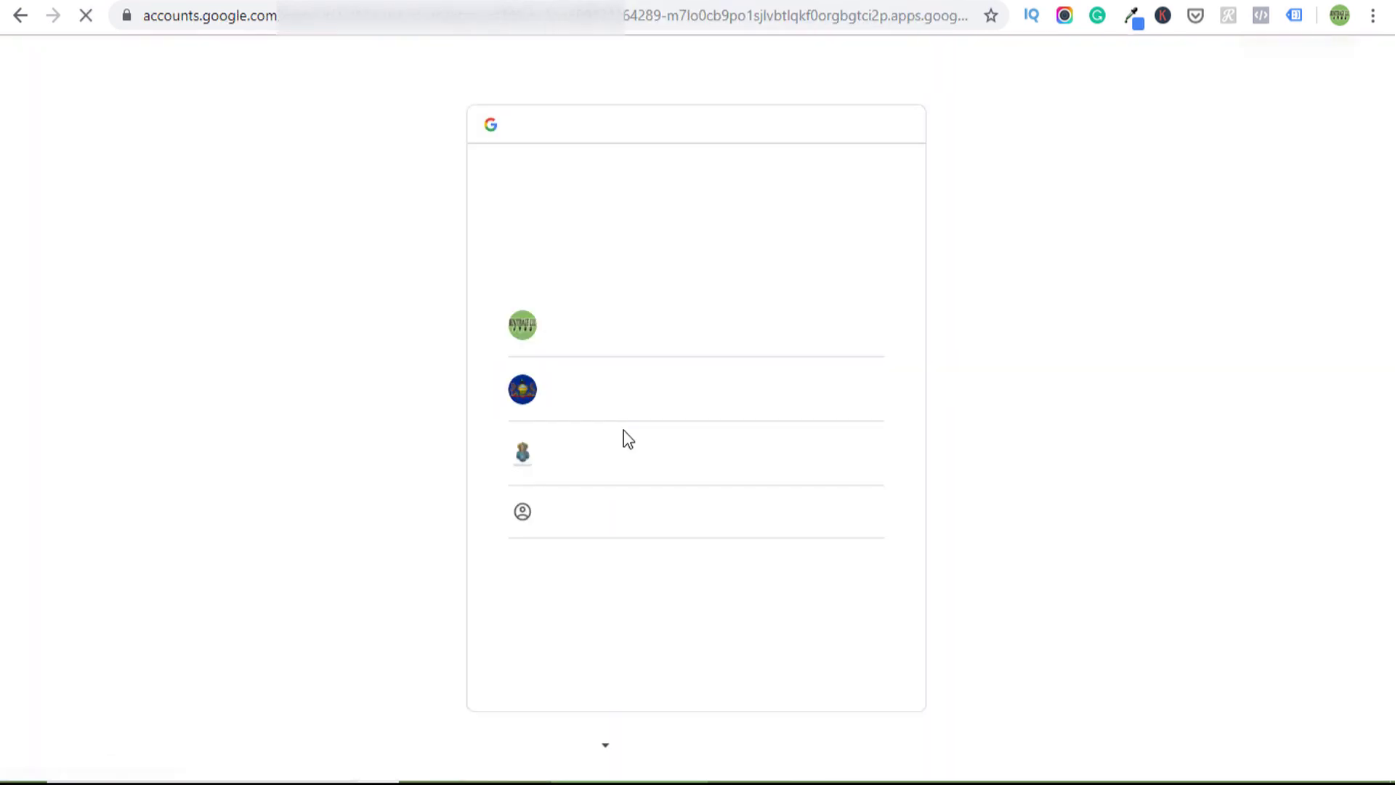
pyautogui.click(603, 469)
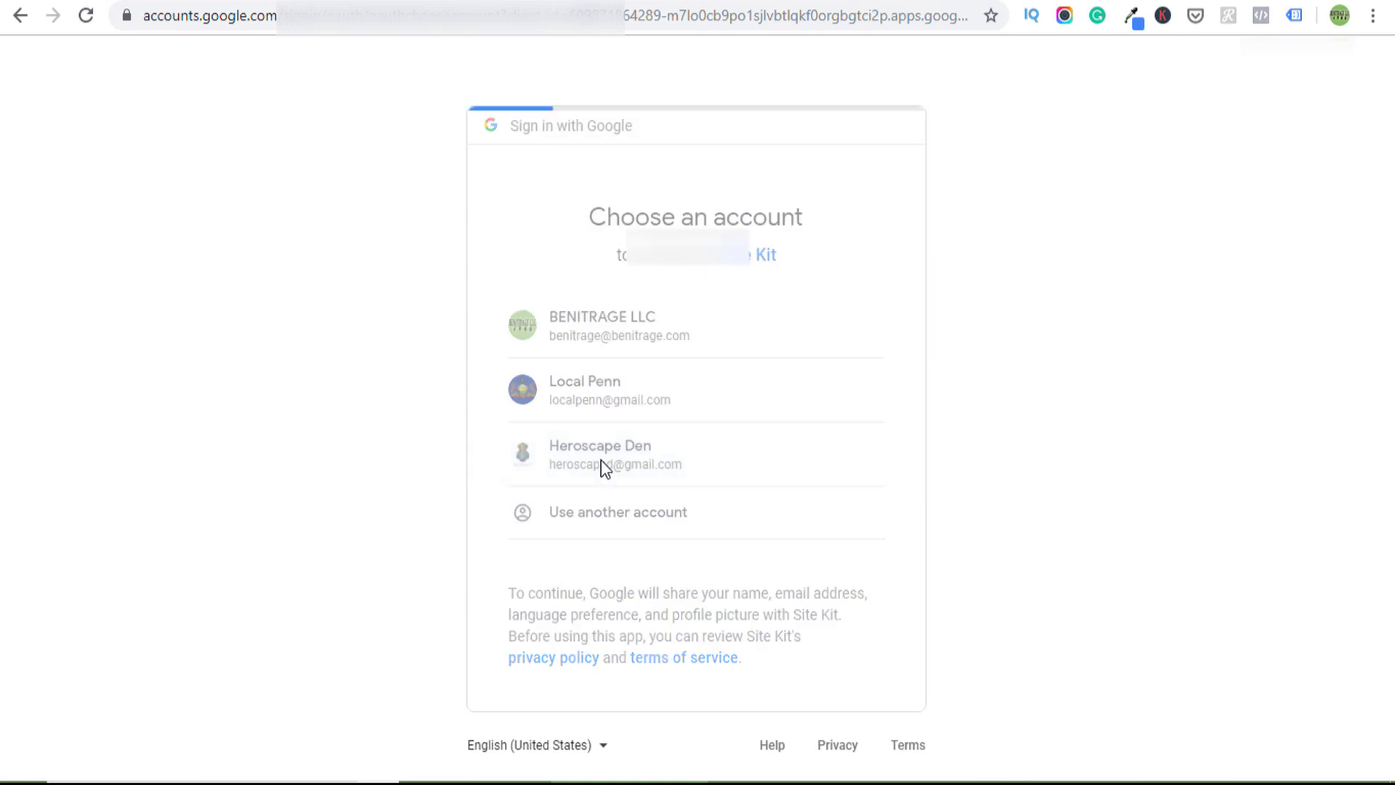
pyautogui.scroll(-5, 703, 467)
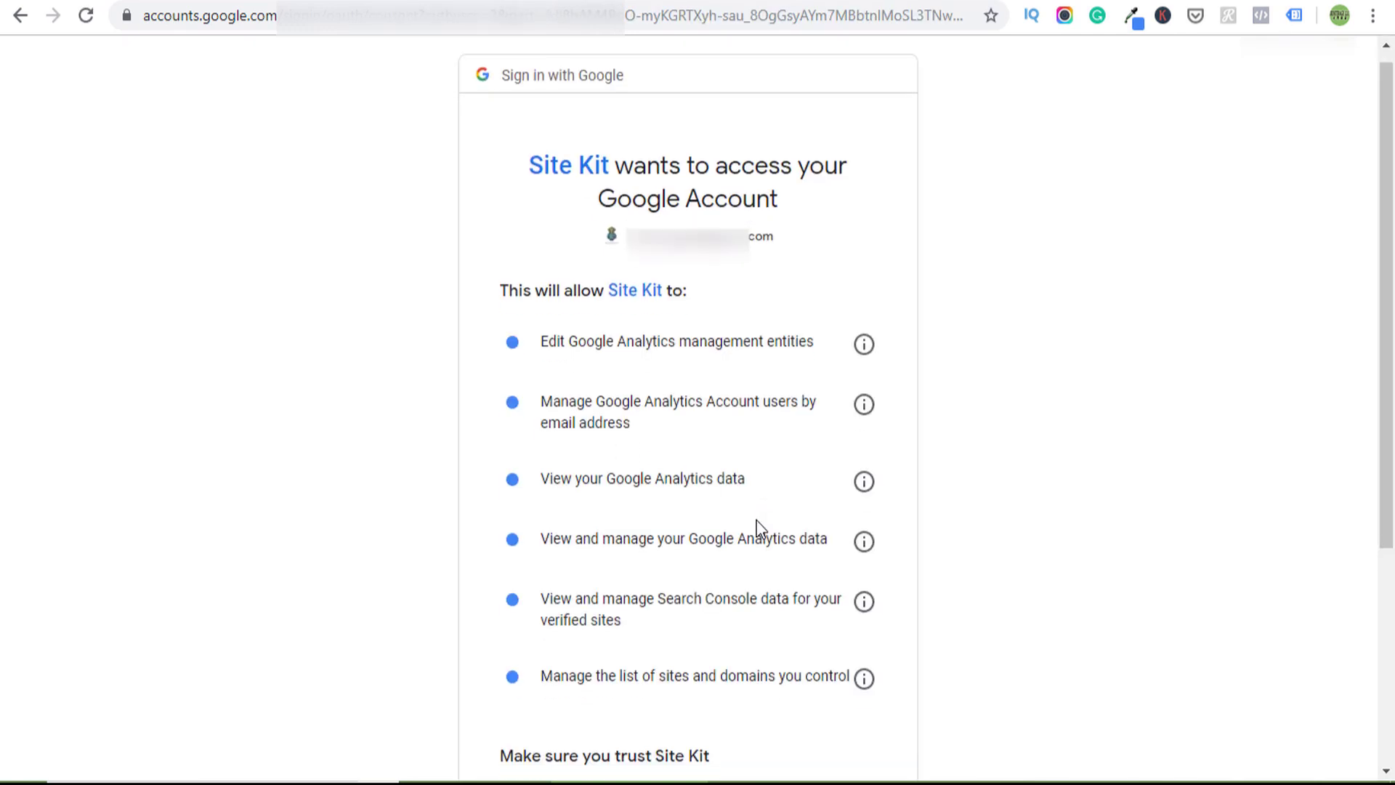
pyautogui.click(816, 638)
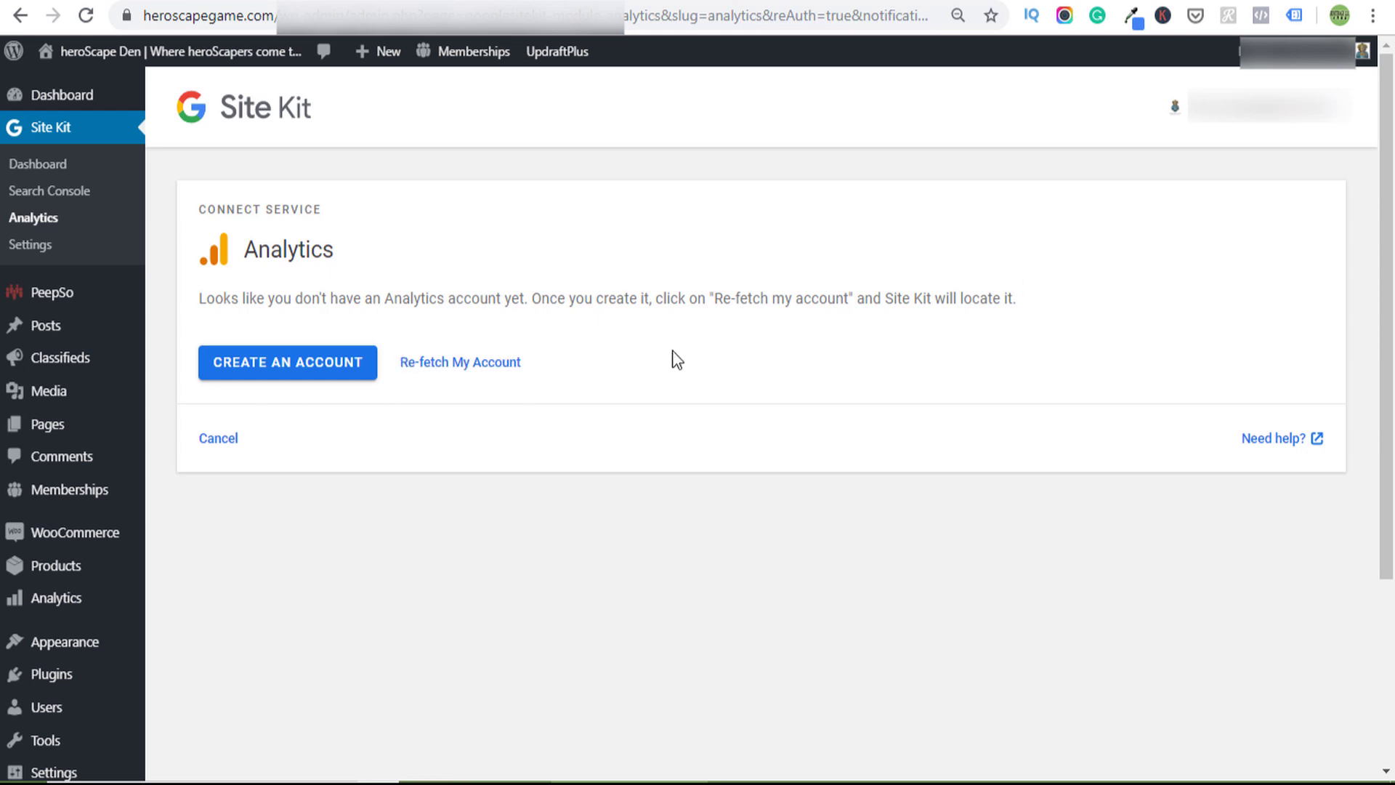
# - Go to Google Analytics via 'analytics' in the address bar and check the heroScape Den account picker
pyautogui.hotkey('ctrl', 'l')
pyautogui.write('analytics')
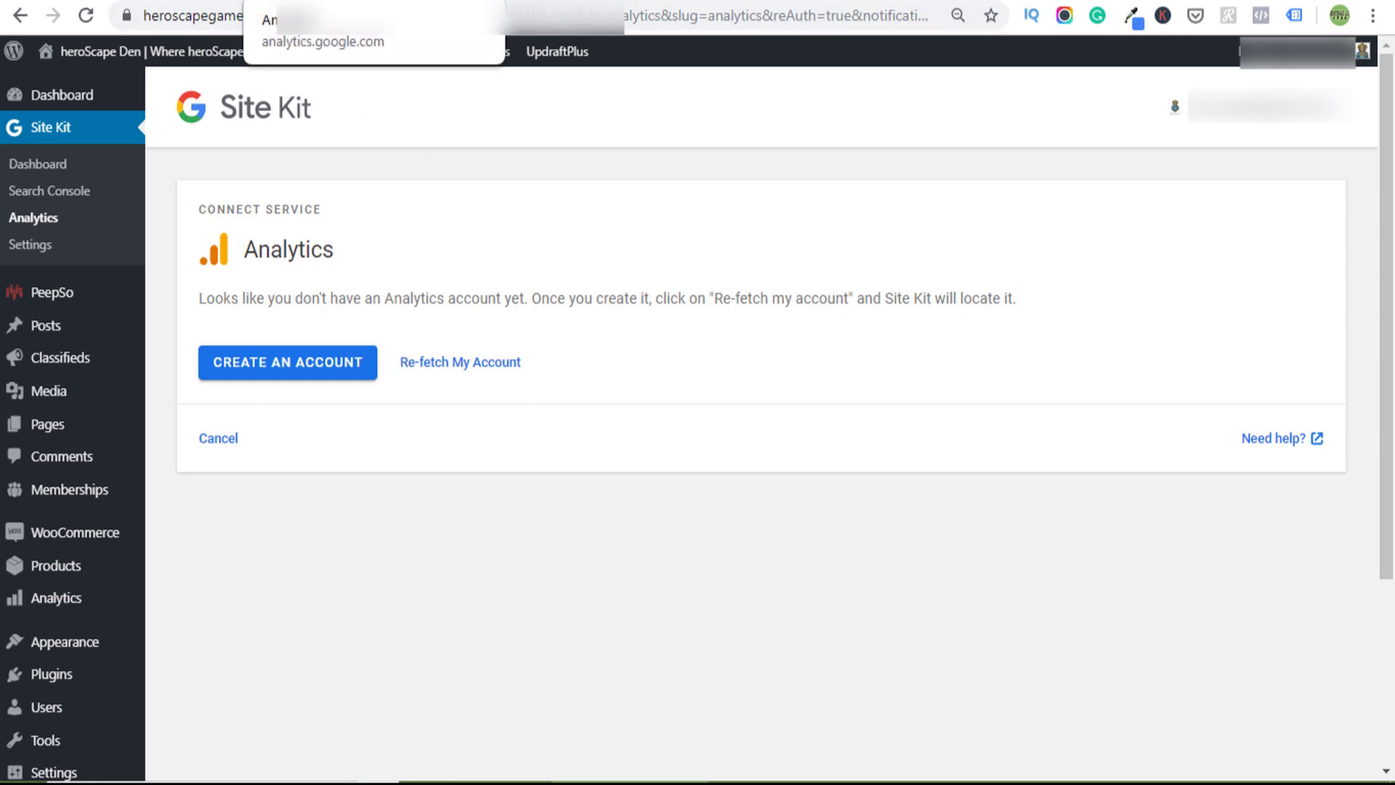
pyautogui.press('Return')
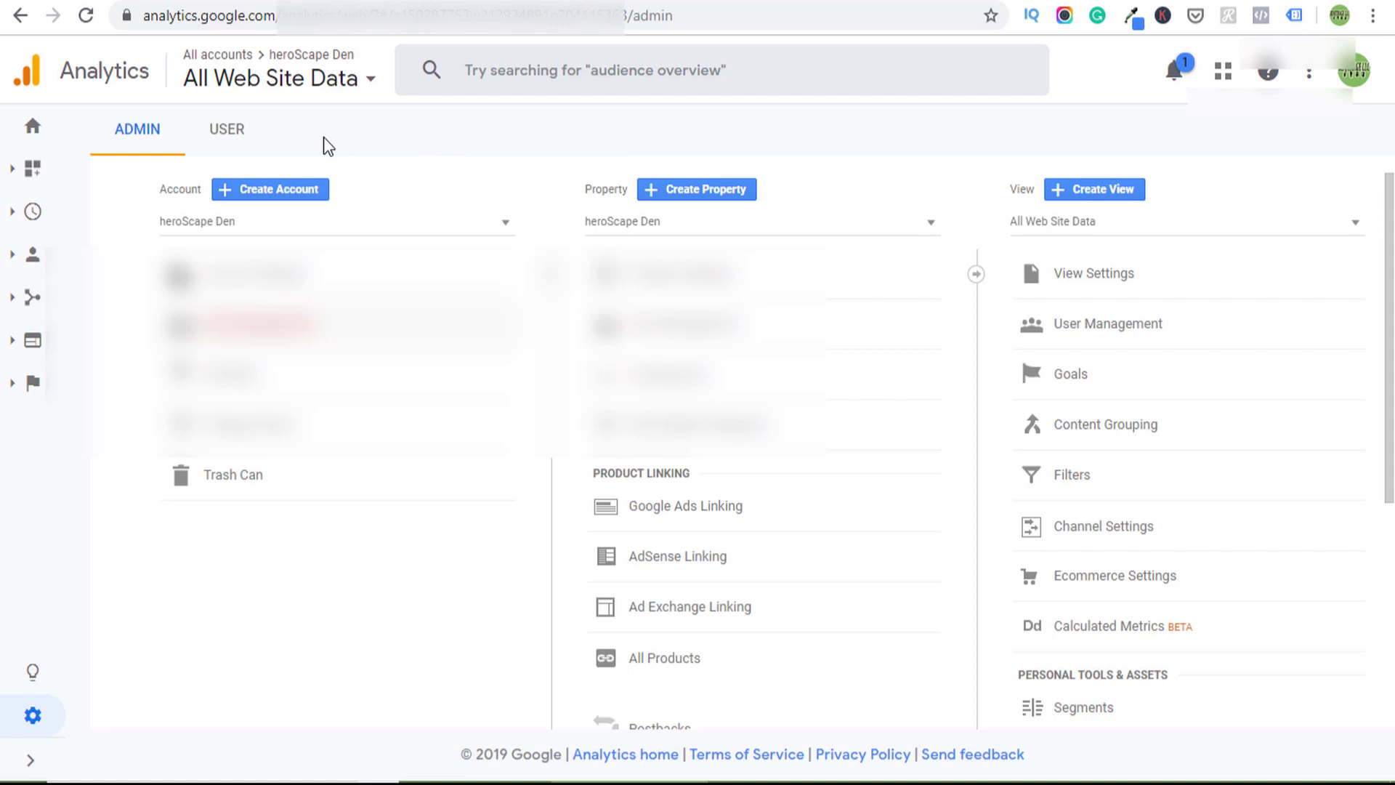
pyautogui.click(276, 91)
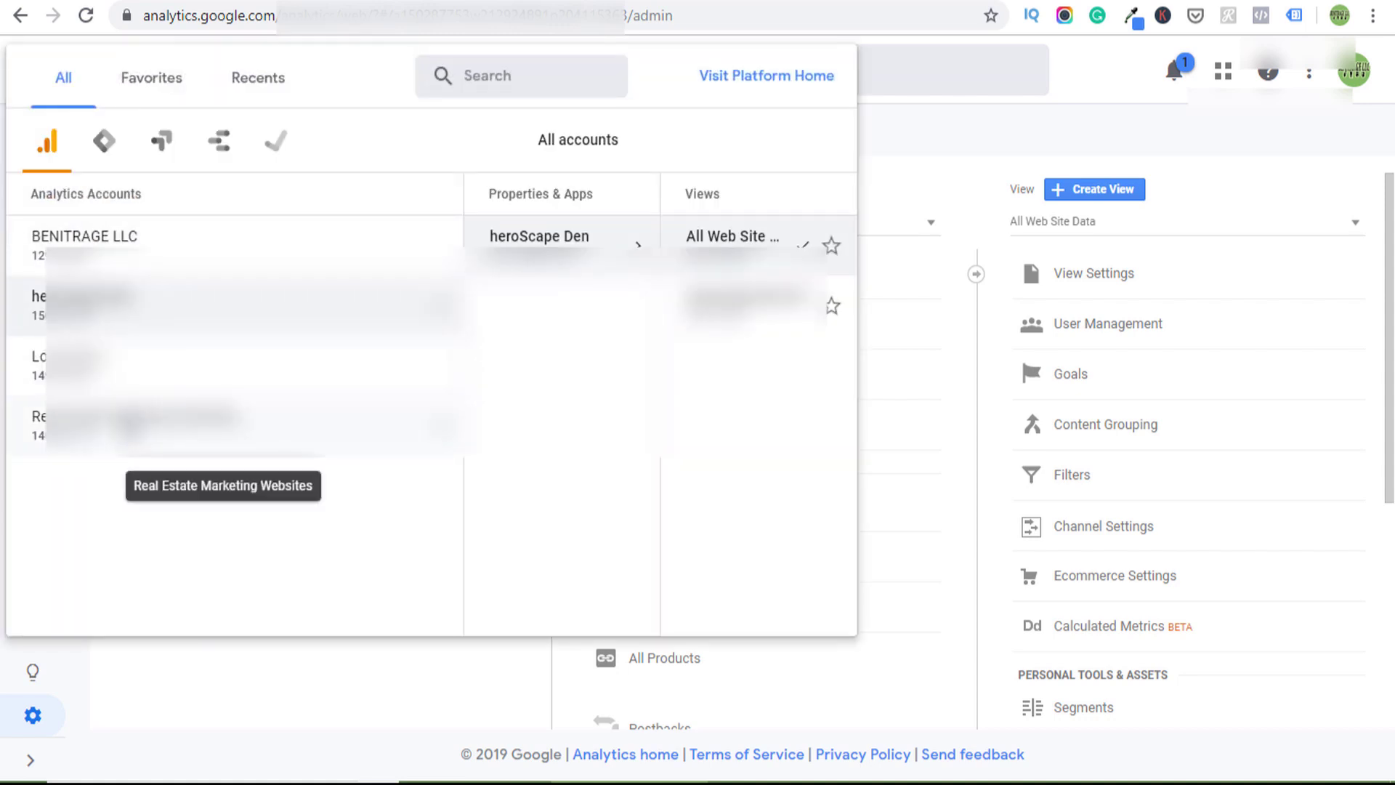
pyautogui.click(960, 143)
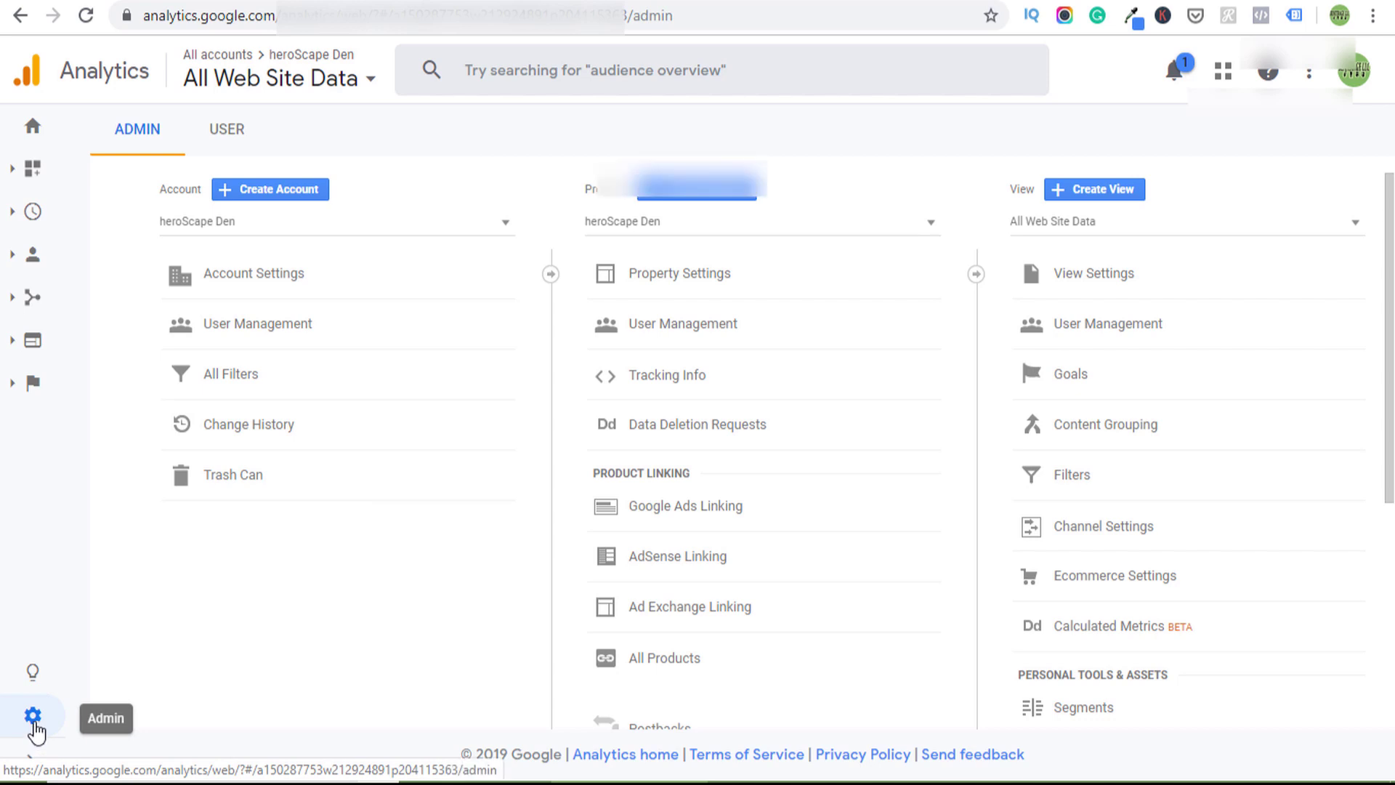
# - Add the site's Gmail address as a heroScape Den account user with Edit permission
pyautogui.click(258, 321)
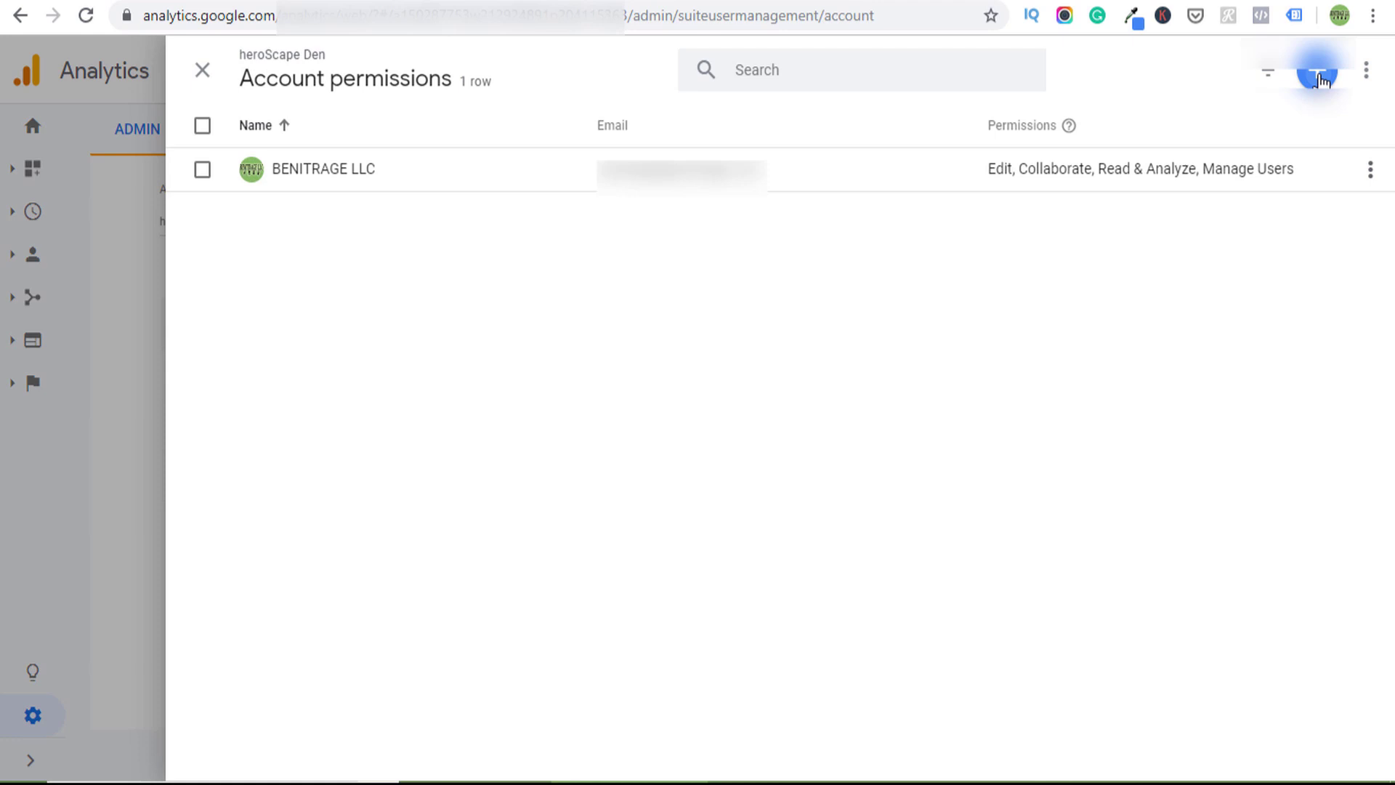
pyautogui.click(1318, 75)
pyautogui.click(1240, 136)
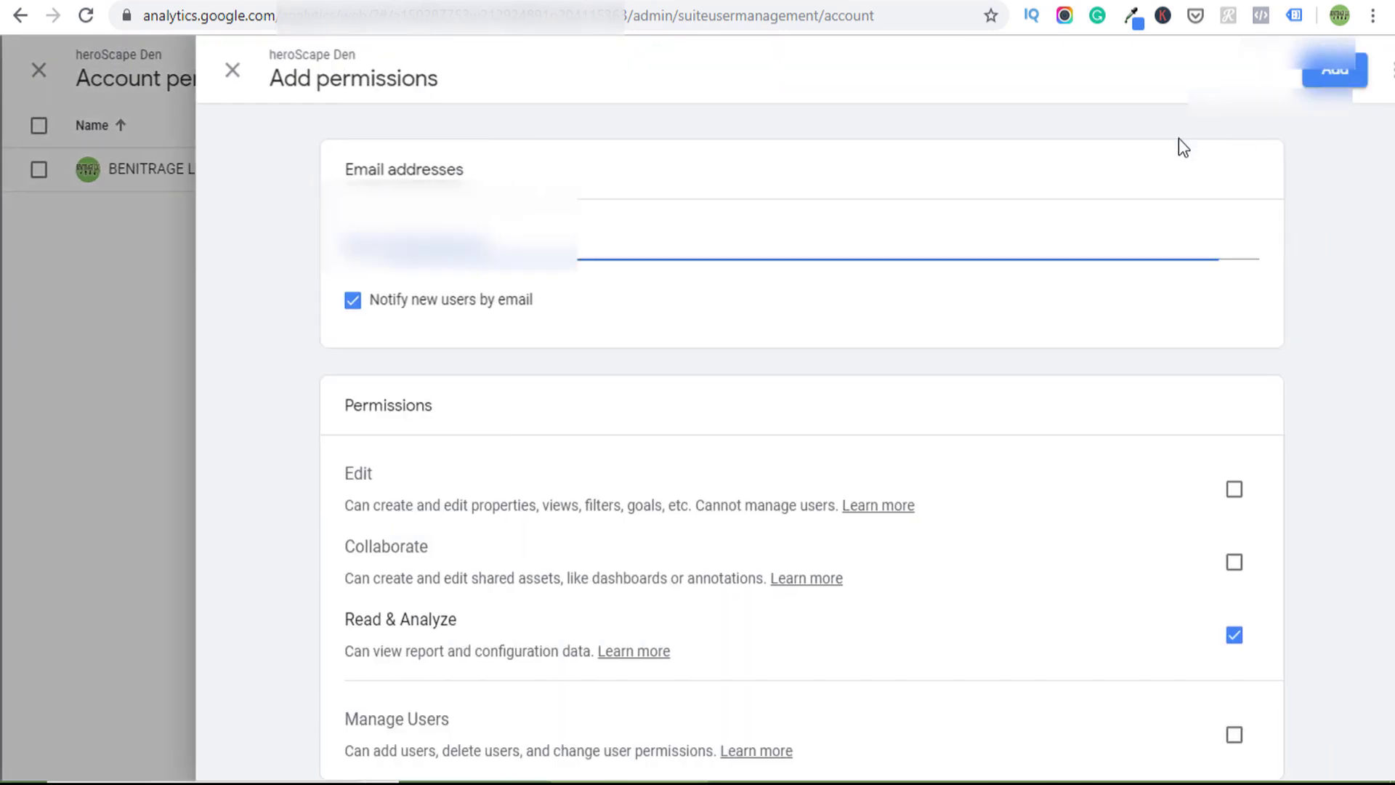
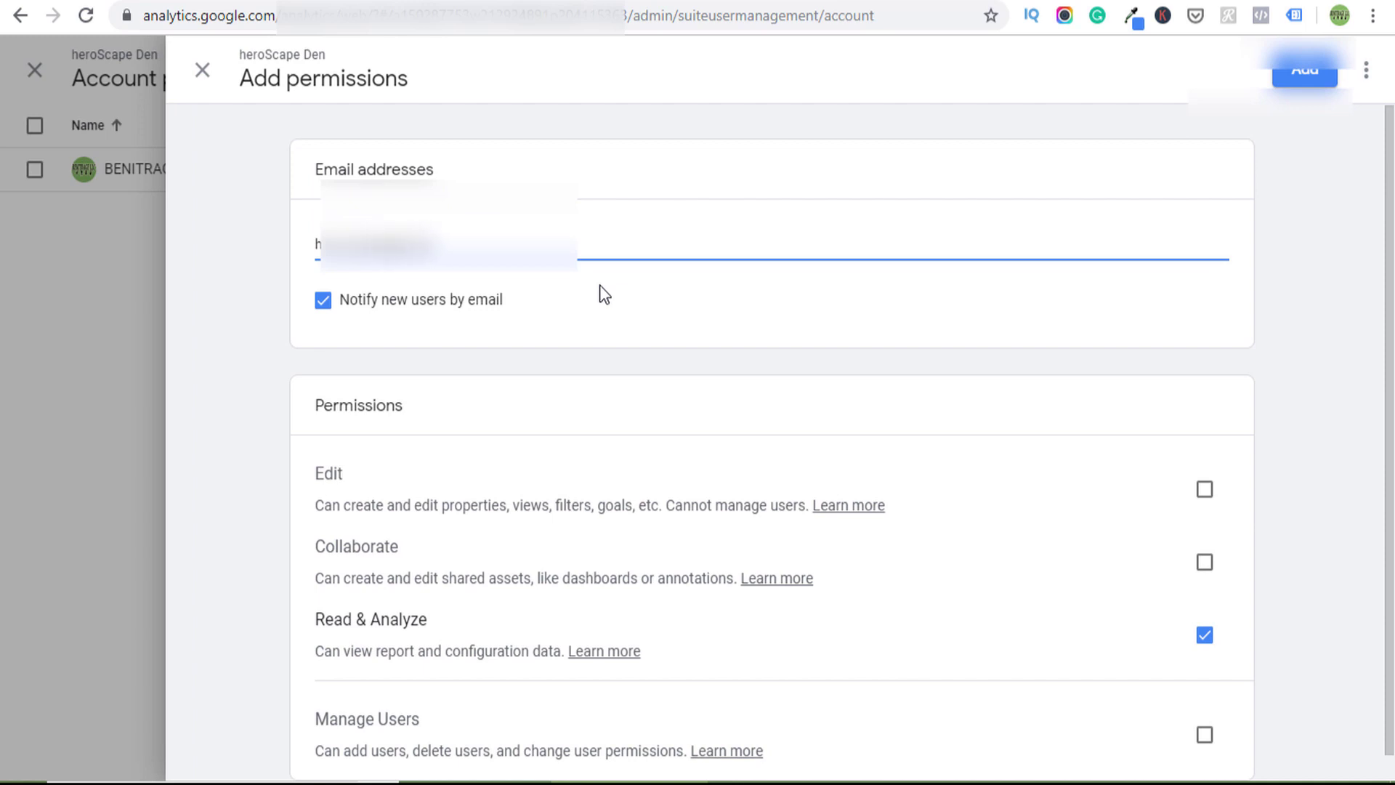
pyautogui.click(617, 335)
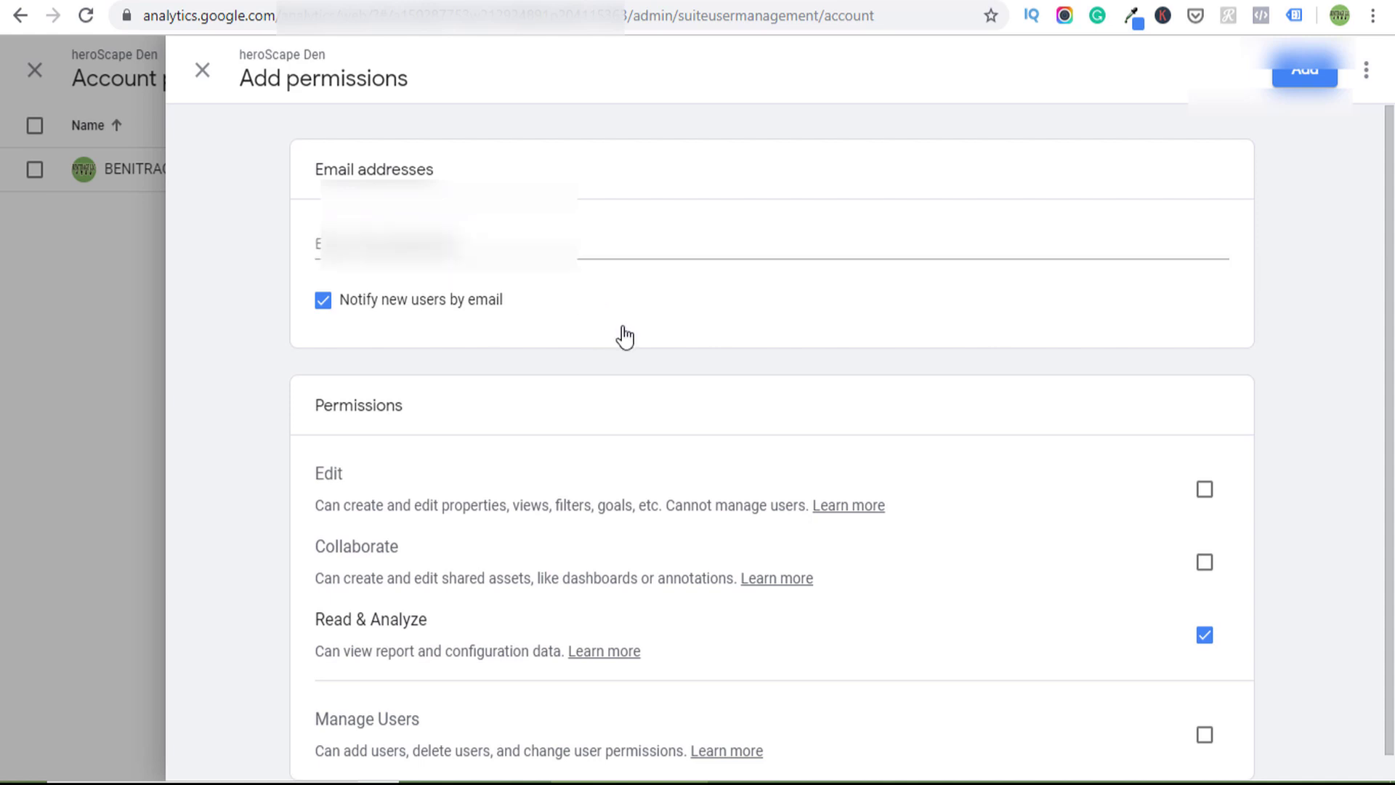
pyautogui.scroll(-1, 653, 334)
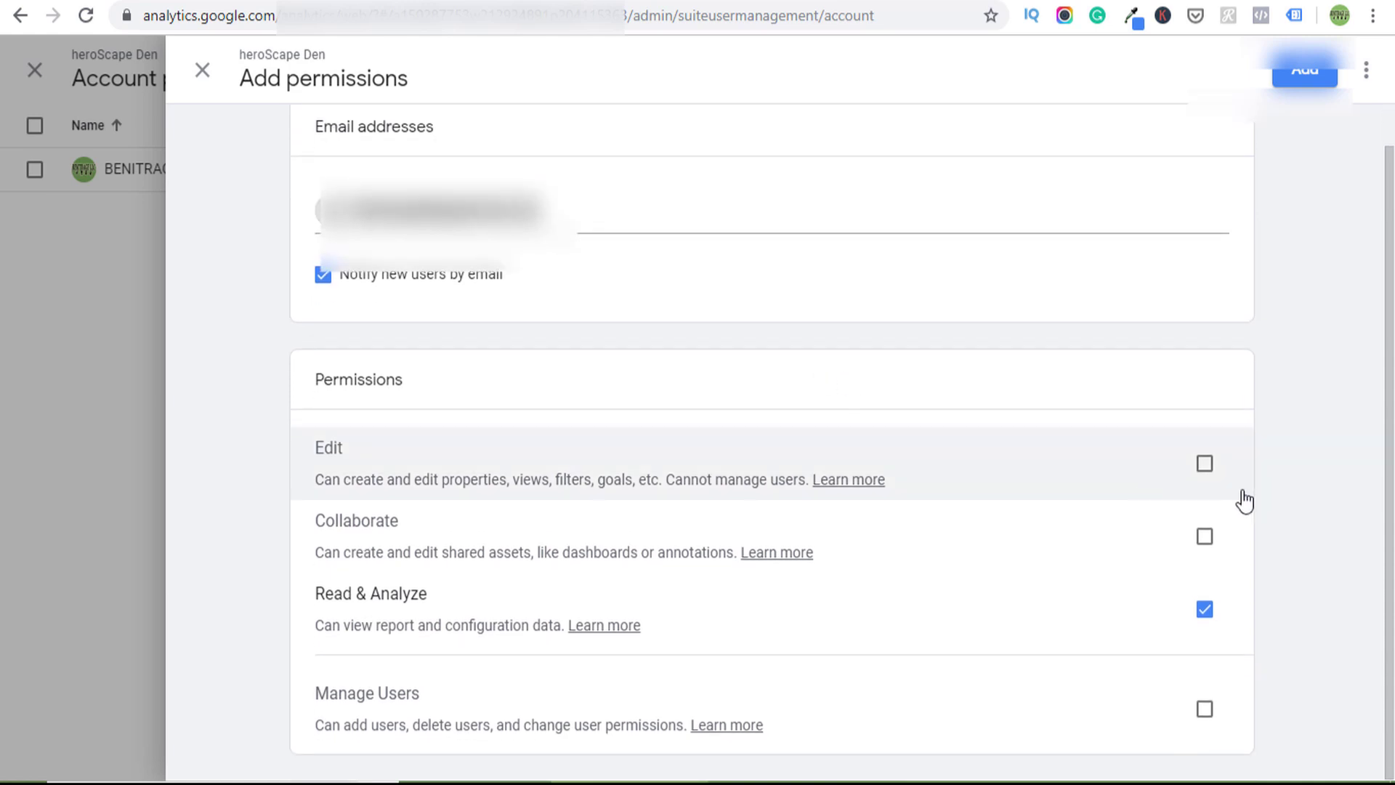
pyautogui.click(1204, 465)
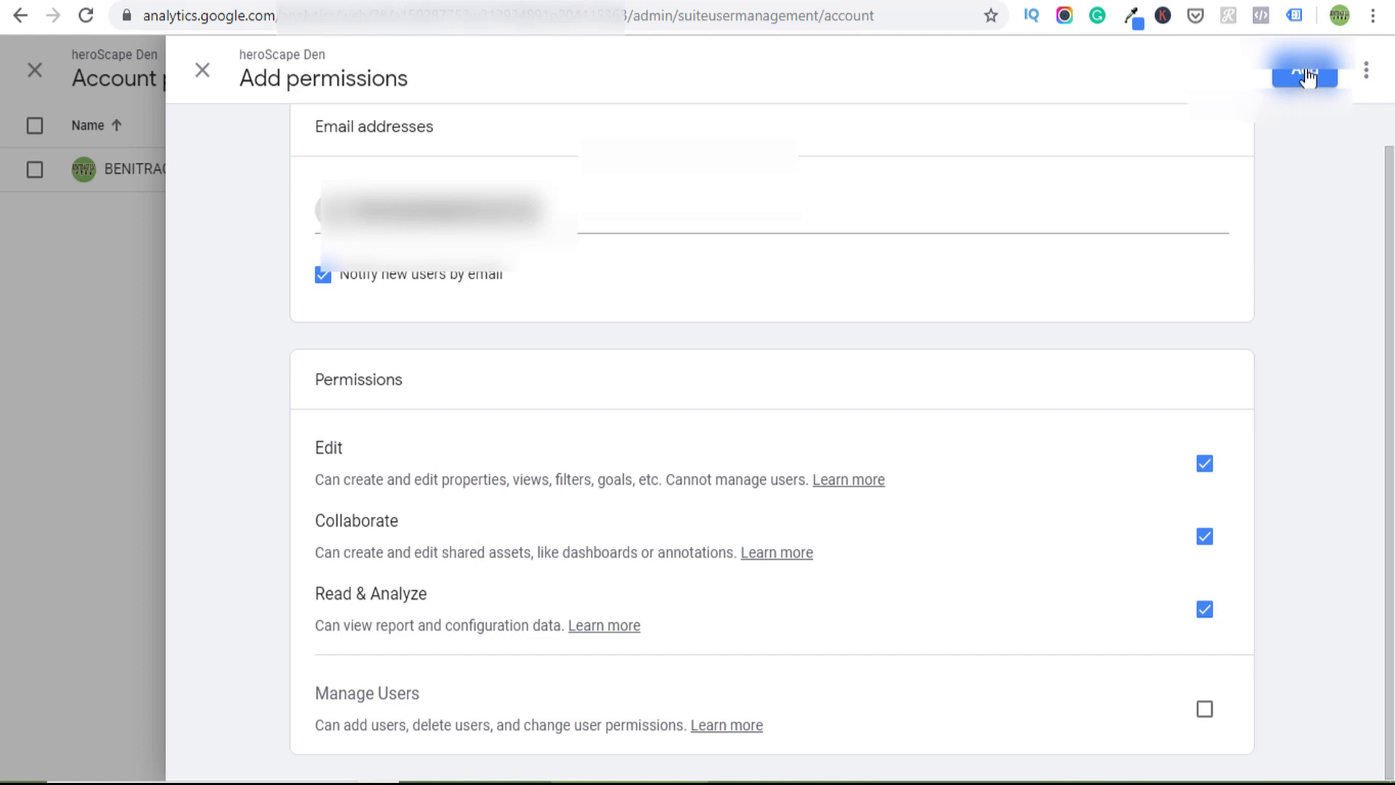
pyautogui.click(1306, 75)
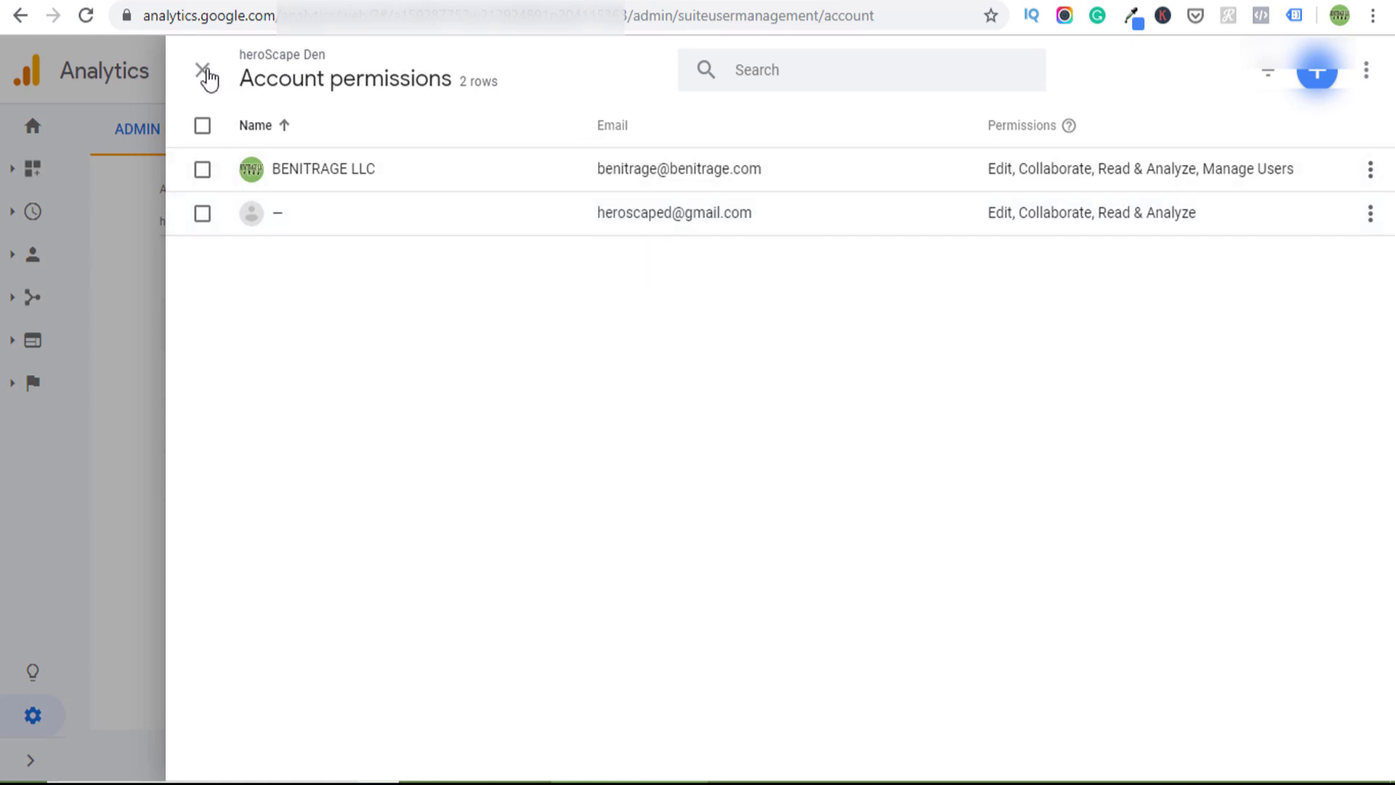
# - Back in Site Kit, re-fetch the account and configure Analytics with the heroScape Den property and view
pyautogui.click(203, 70)
pyautogui.click(109, 1)
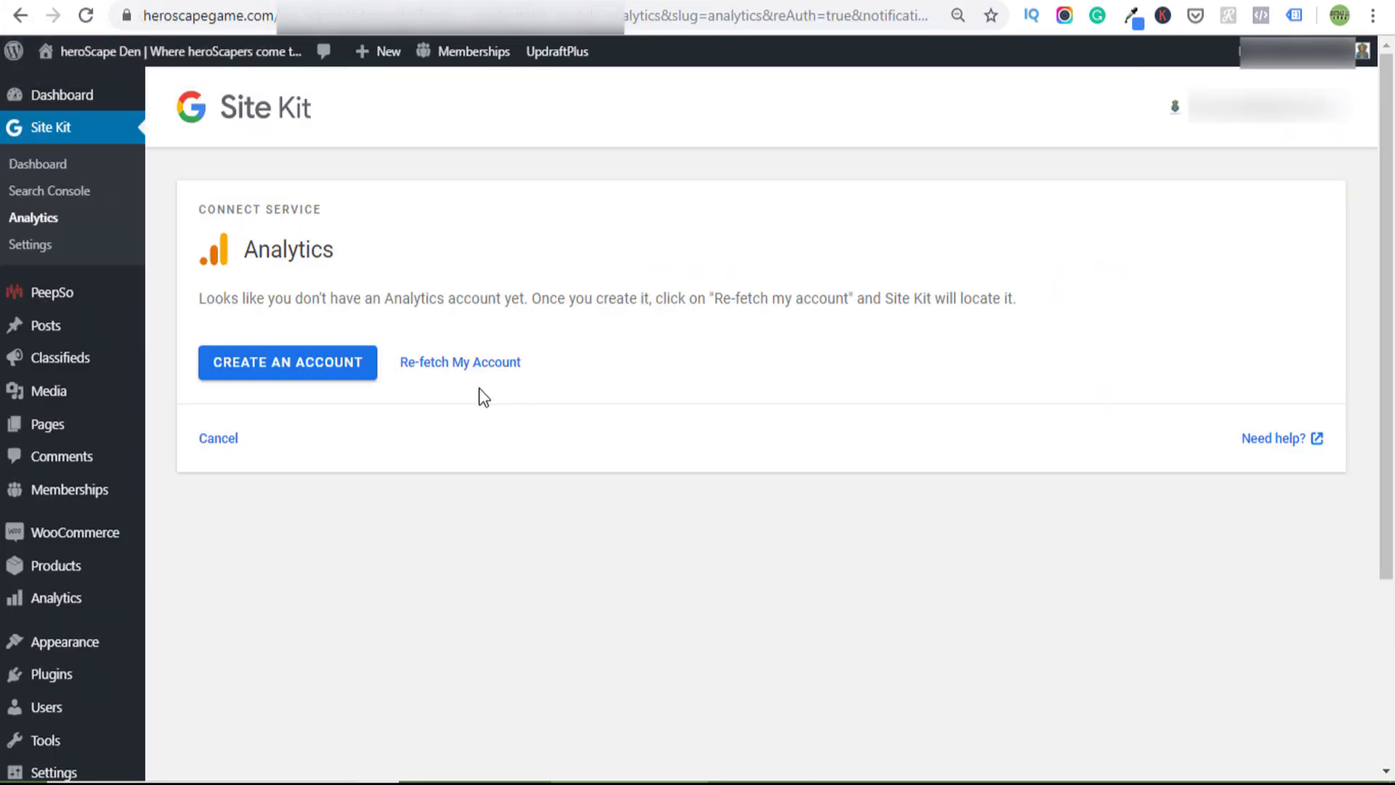
pyautogui.click(467, 363)
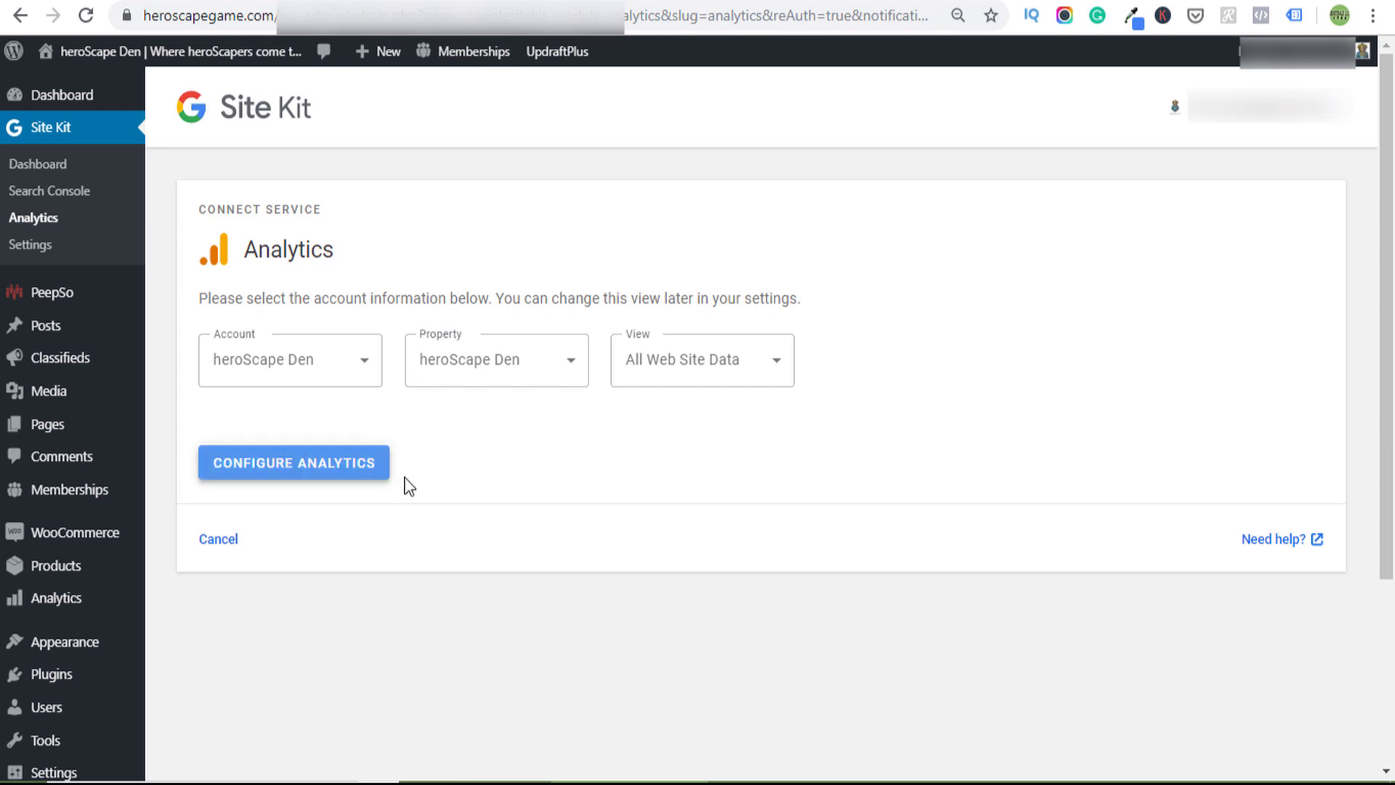
pyautogui.click(335, 475)
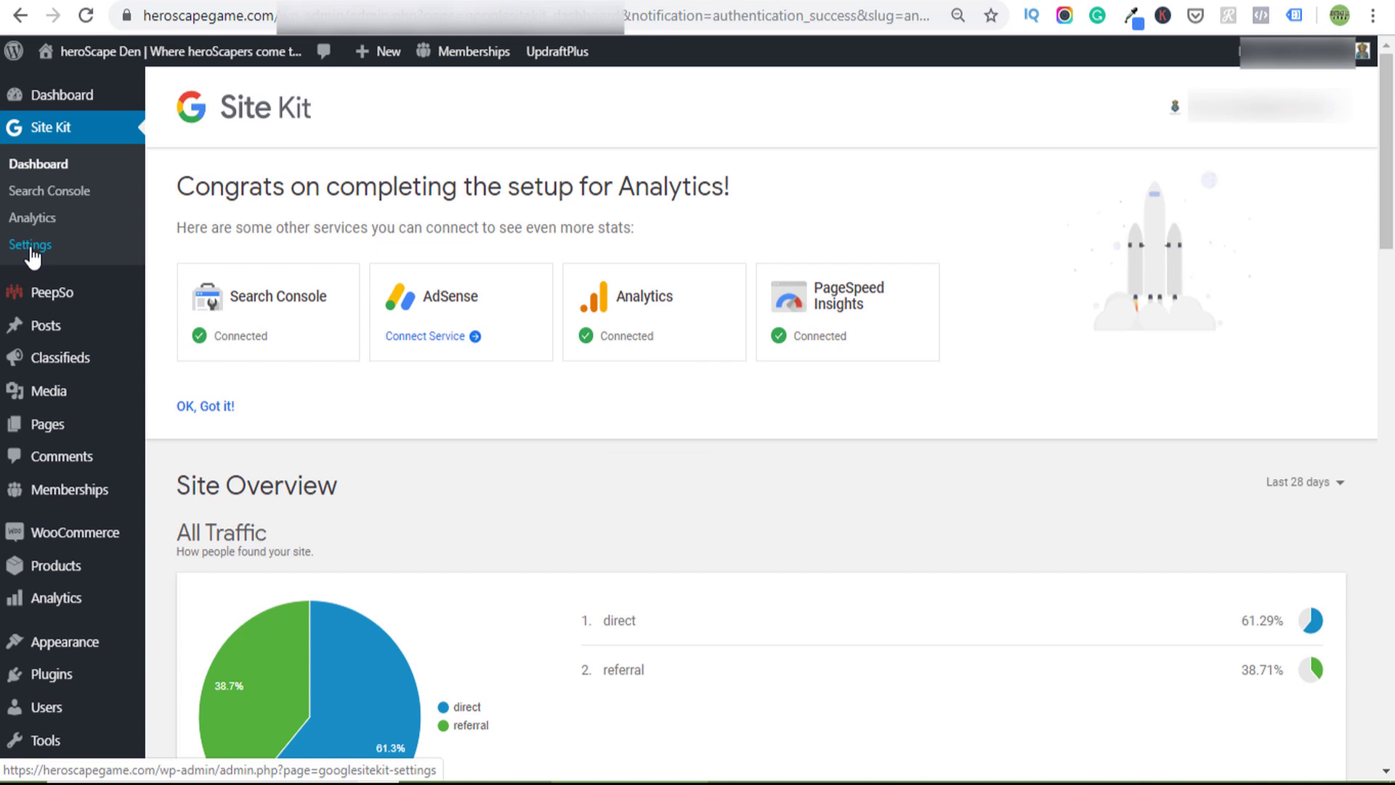
# - Review the audience stats on the Site Kit Analytics page
pyautogui.click(16, 222)
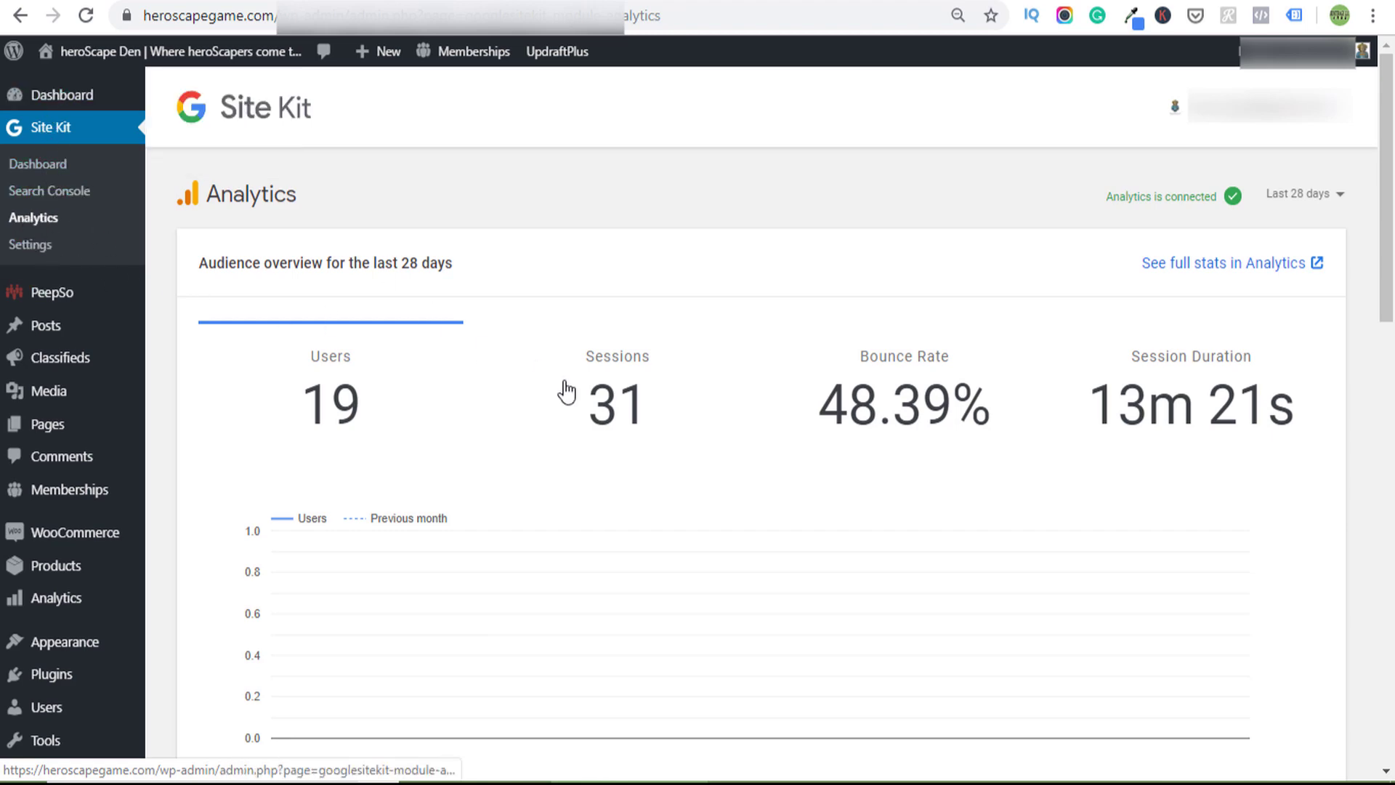
pyautogui.scroll(-7, 562, 390)
pyautogui.scroll(-9, 567, 391)
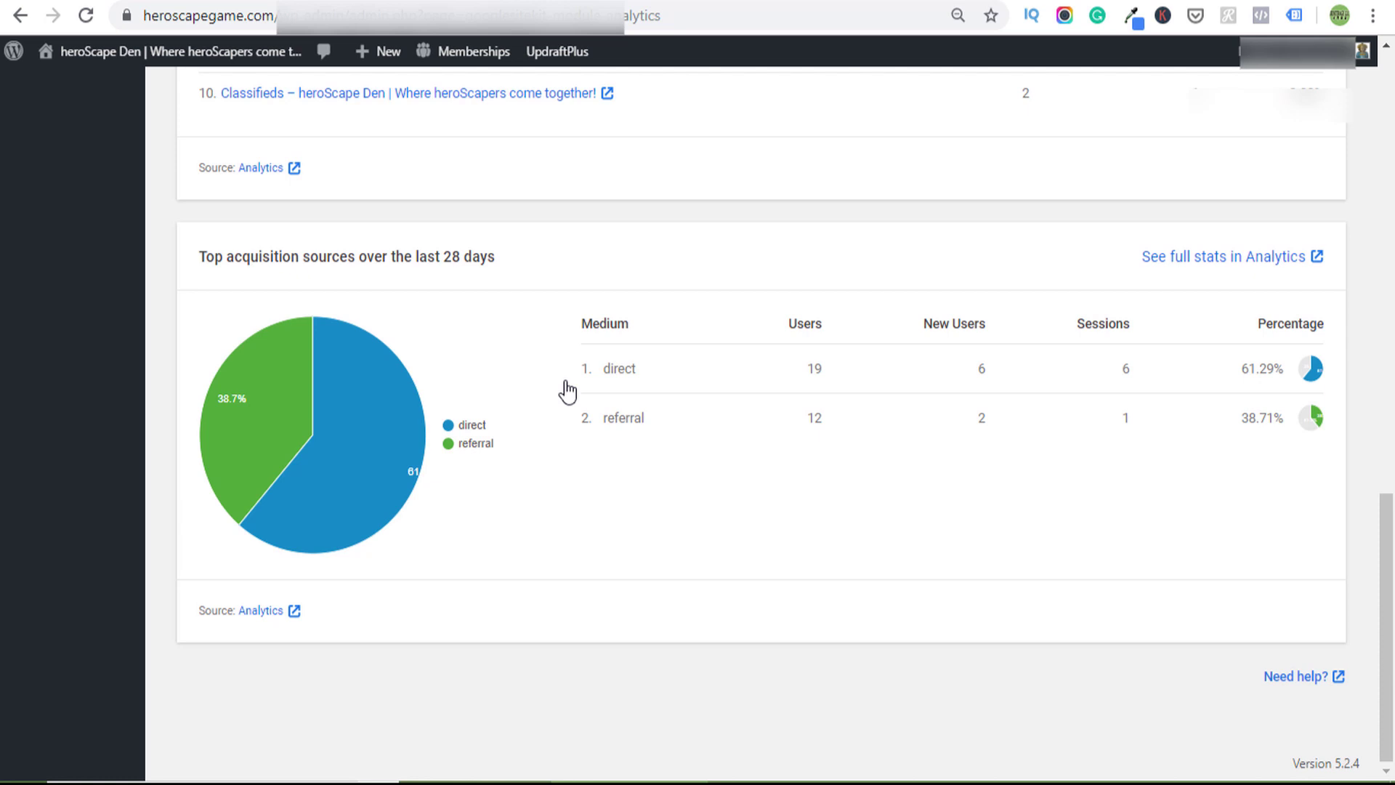
pyautogui.scroll(15, 565, 385)
# - Check the Search Console report, which is still gathering data
pyautogui.click(49, 190)
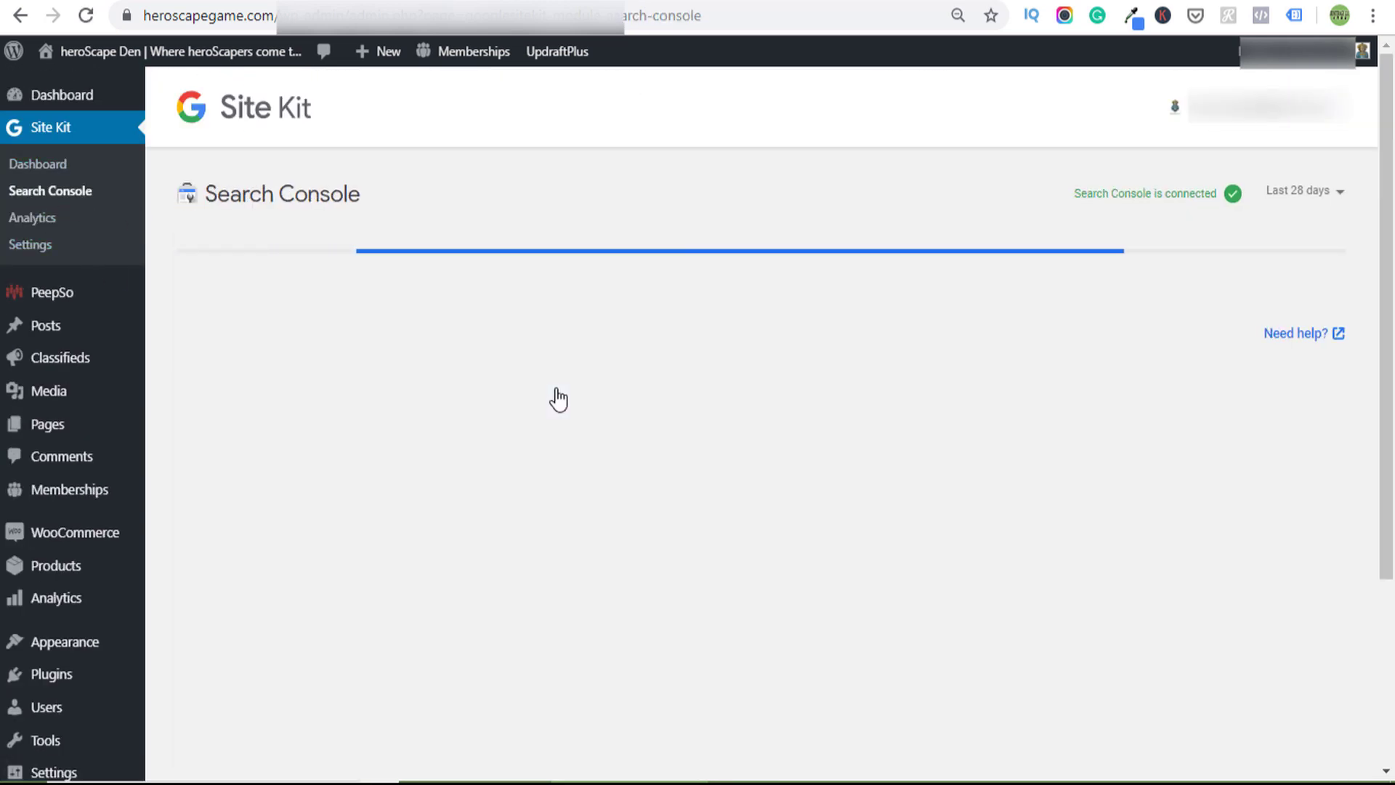
pyautogui.scroll(-3, 554, 395)
pyautogui.scroll(3, 554, 396)
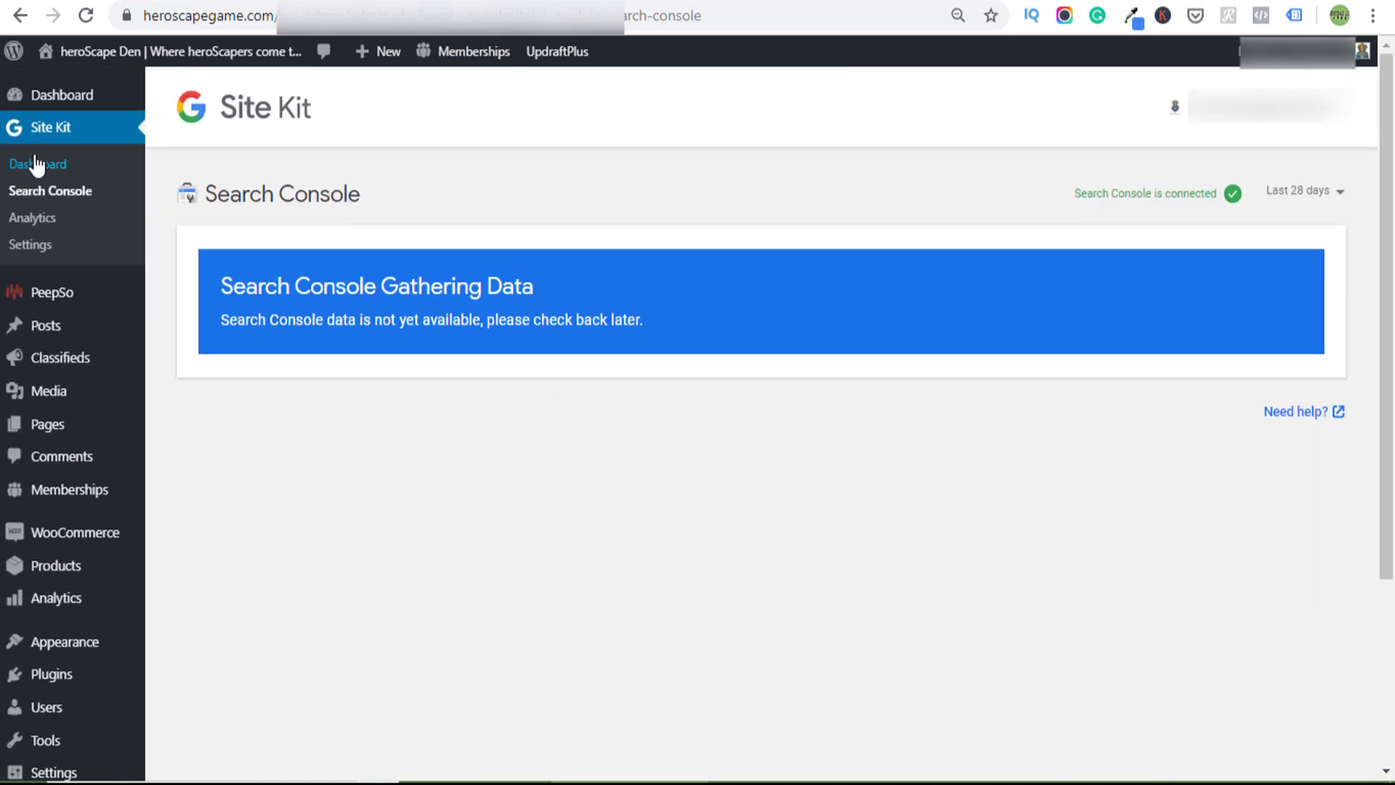
# - In Site Kit Settings, expand the Analytics connection and edit it to use the All Web Site Data view
pyautogui.click(33, 247)
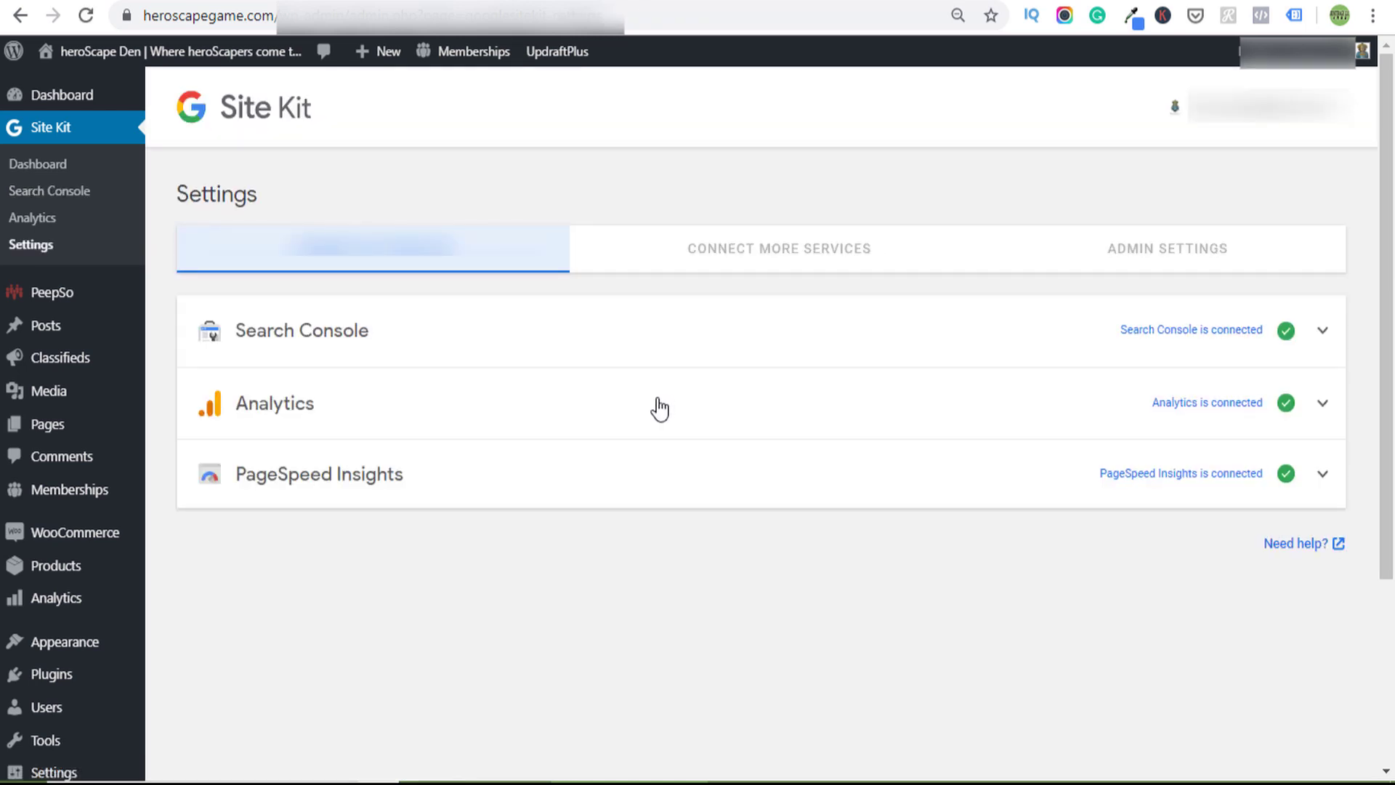
pyautogui.click(622, 411)
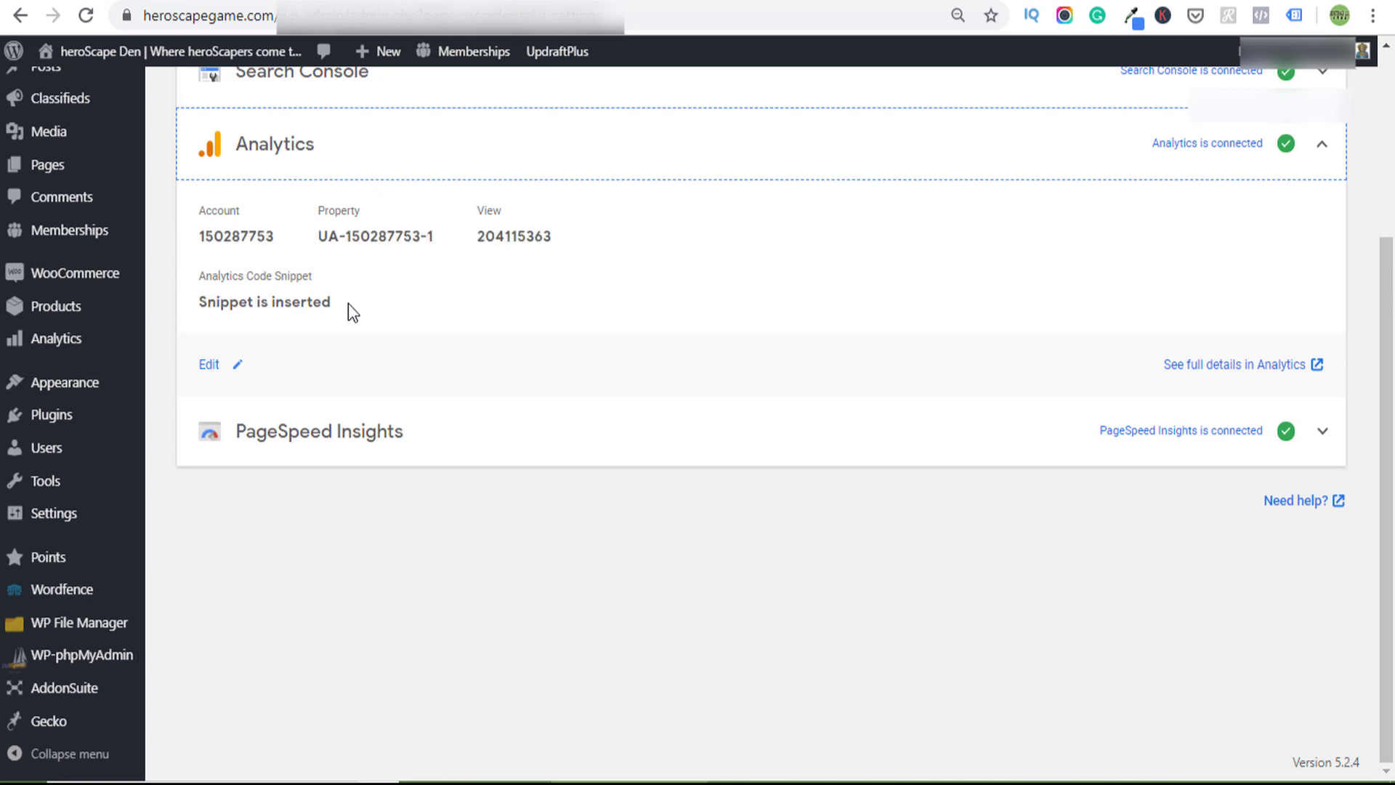
pyautogui.click(212, 367)
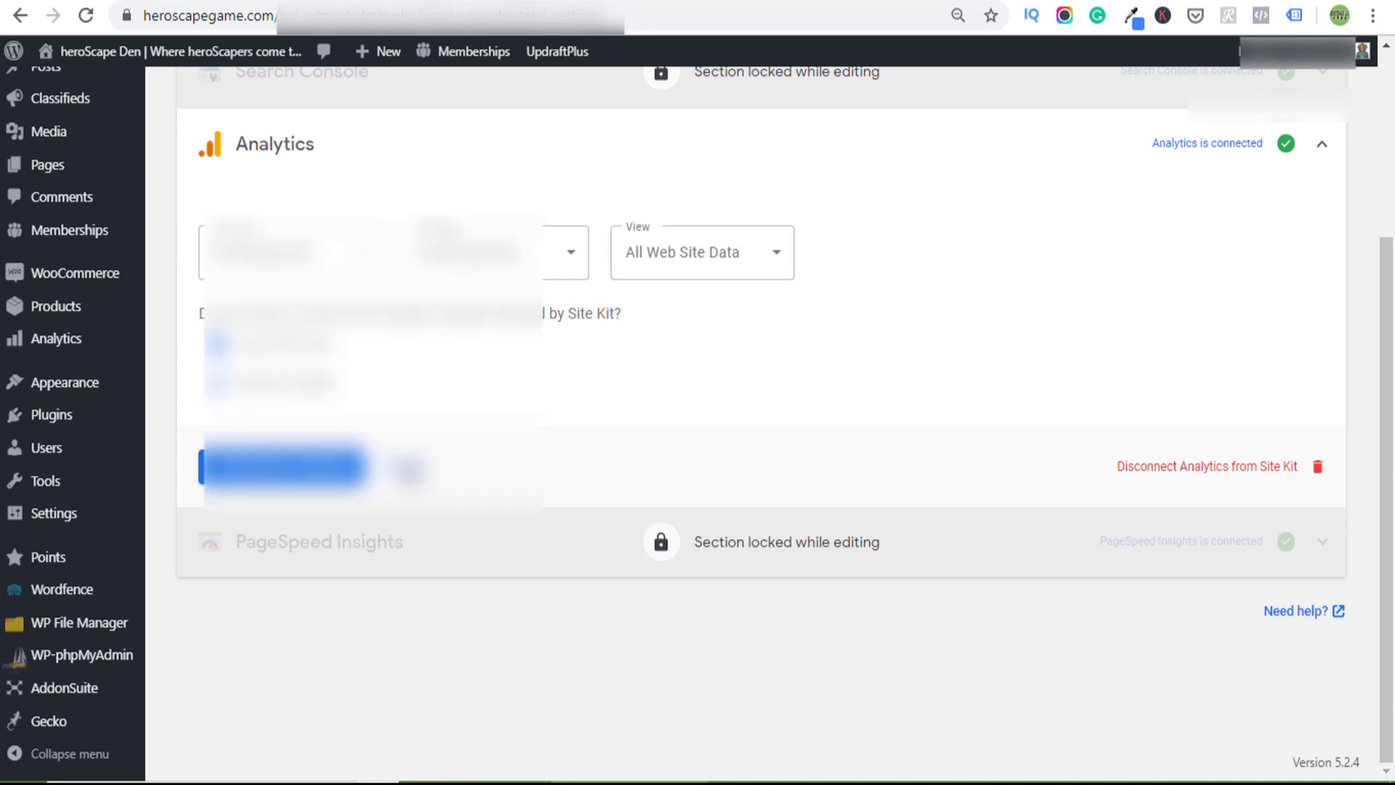
# - Save the Analytics changes, then review the connected services, including the inserted Analytics snippet
pyautogui.click(409, 469)
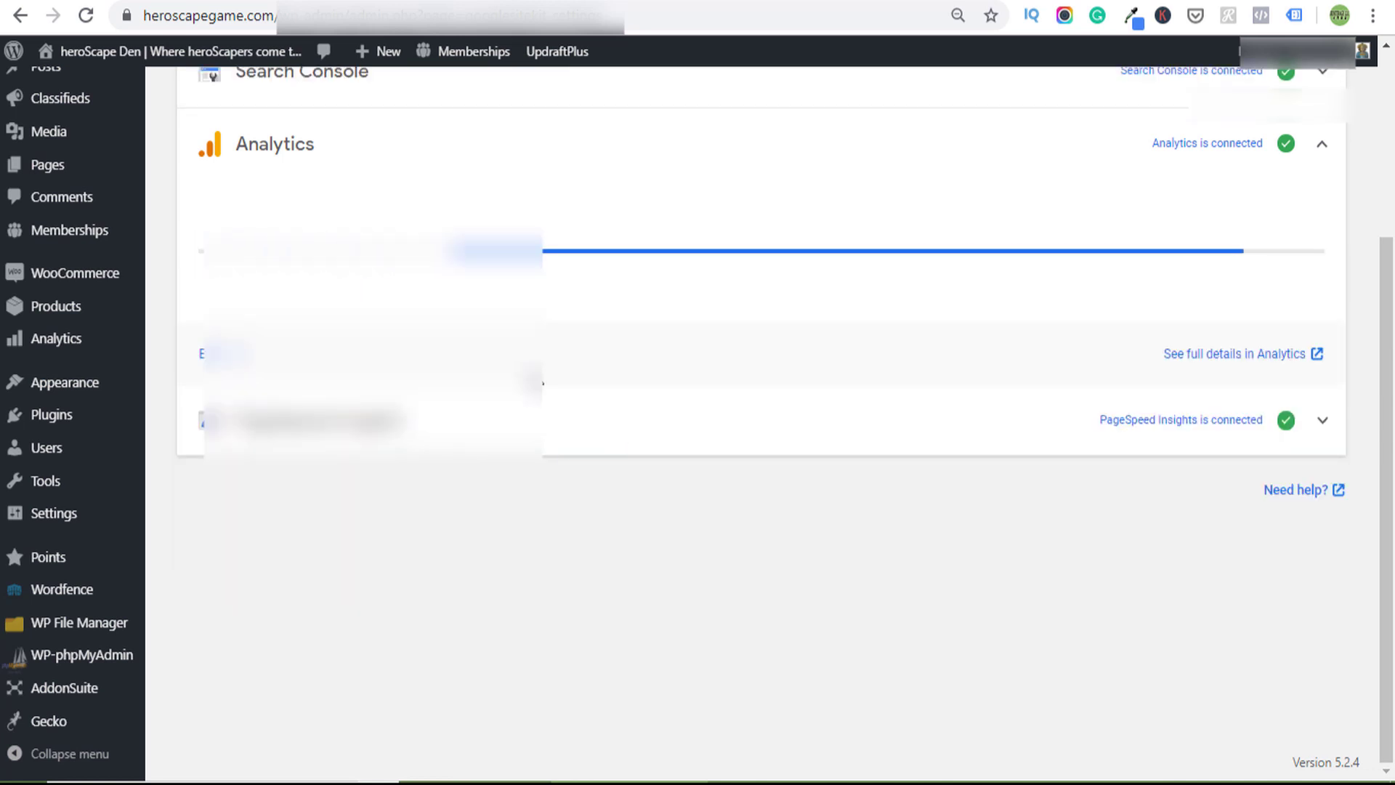
pyautogui.scroll(2, 569, 505)
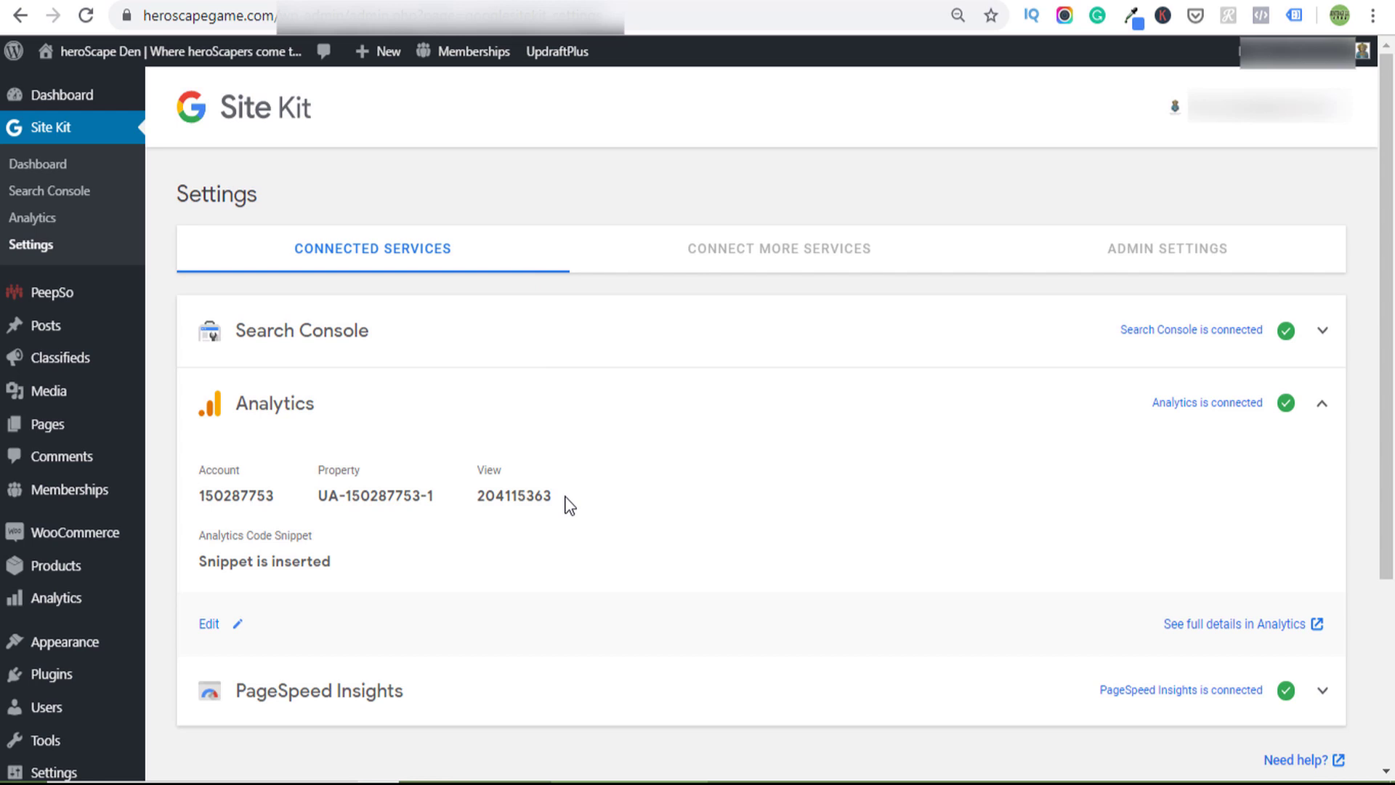
pyautogui.click(795, 248)
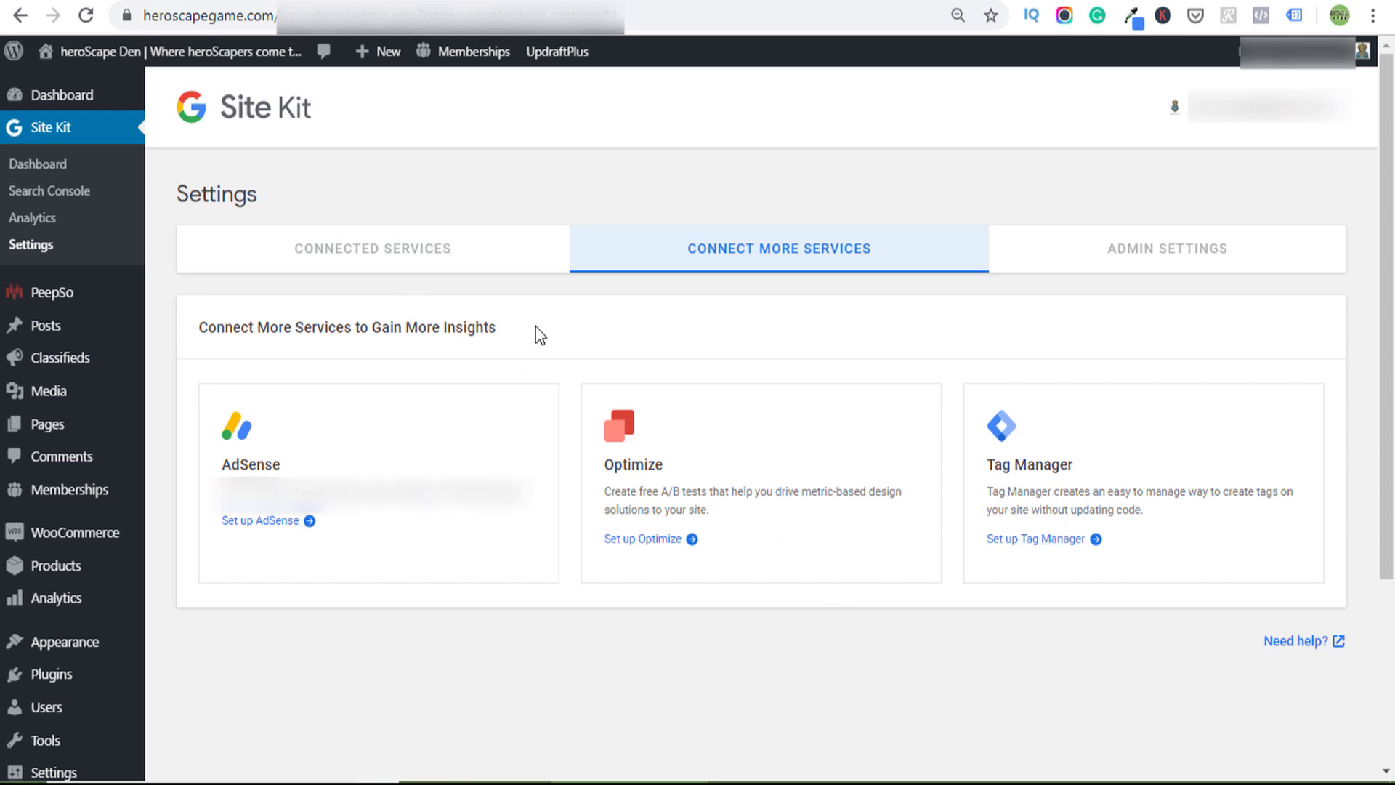
pyautogui.click(328, 254)
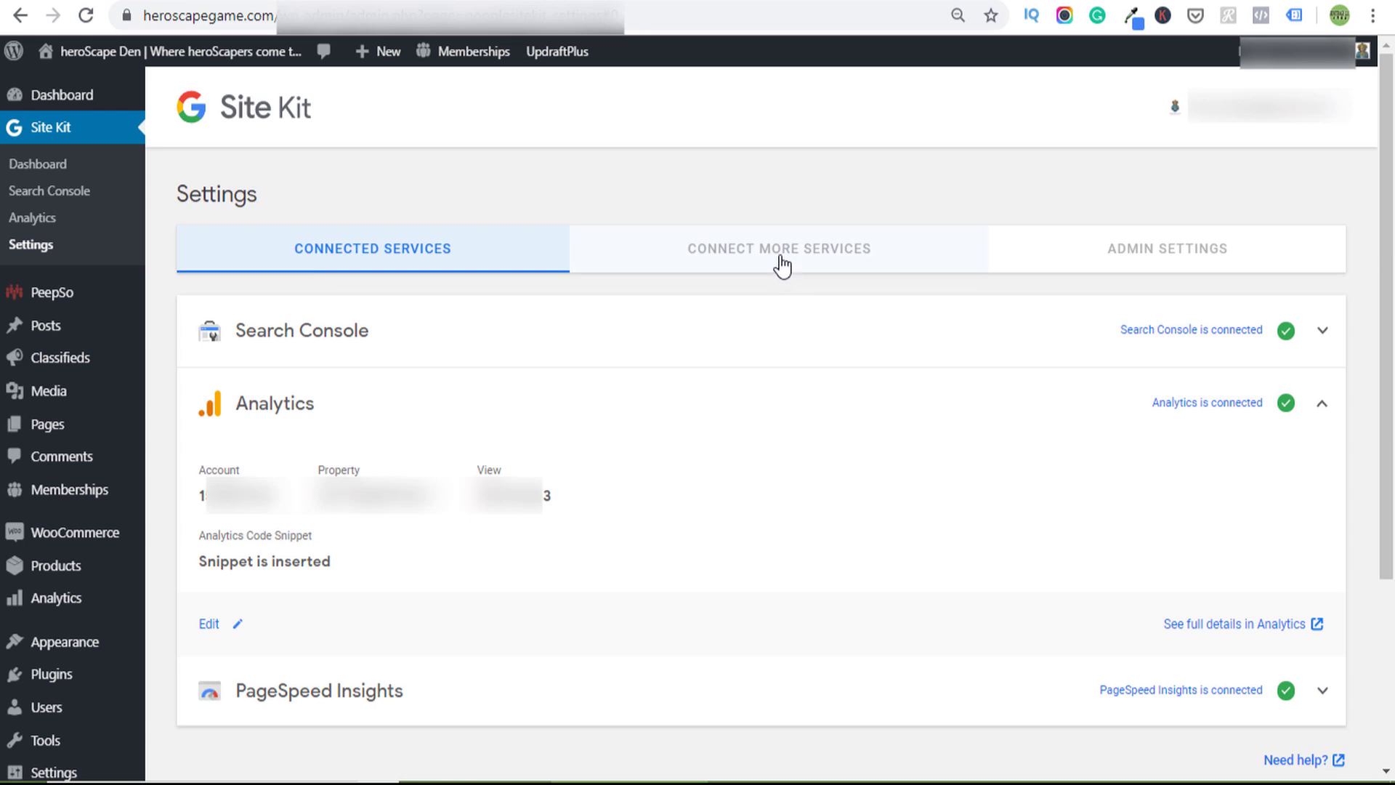
# - View the WordPress Dashboard's Site Kit widget with 19 unique visitors and the top content
pyautogui.click(96, 99)
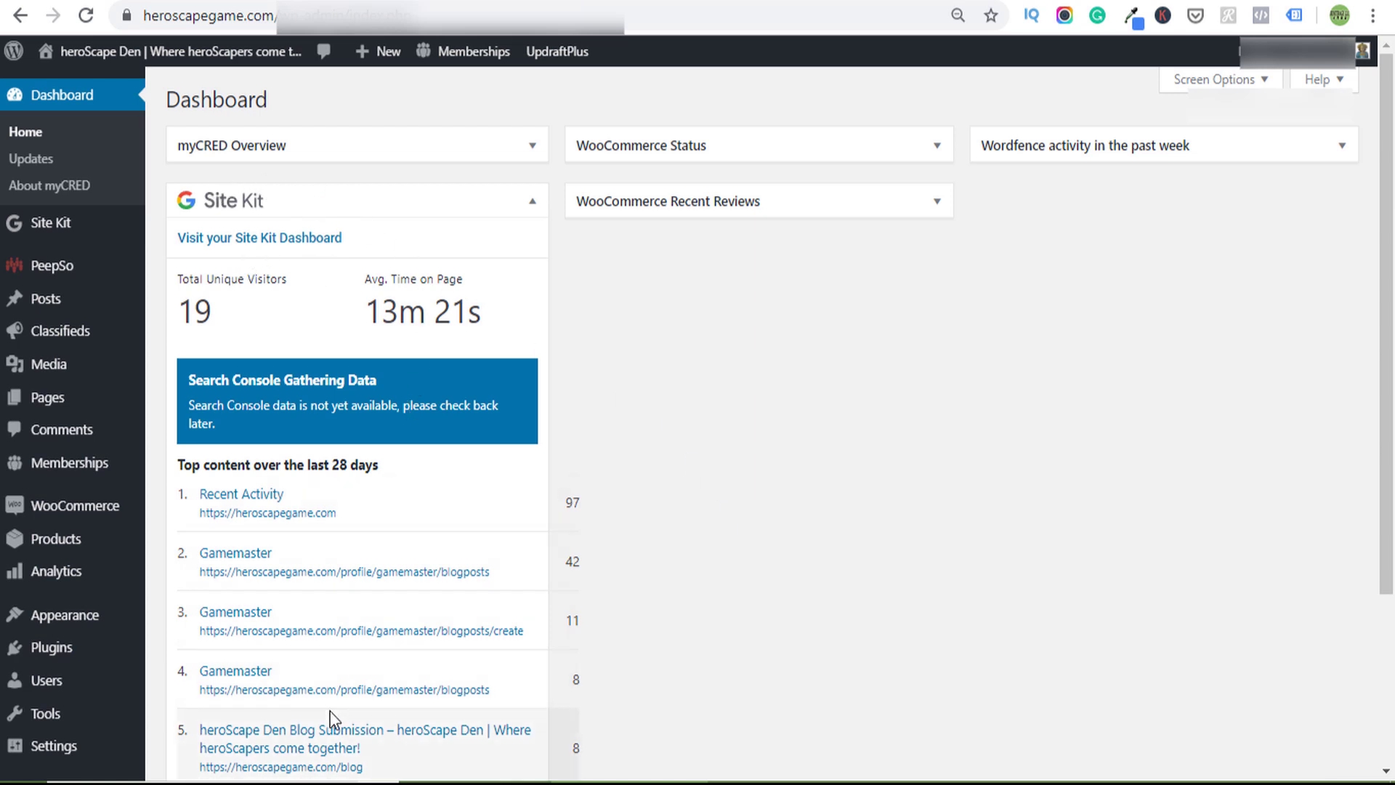
pyautogui.scroll(-3, 355, 616)
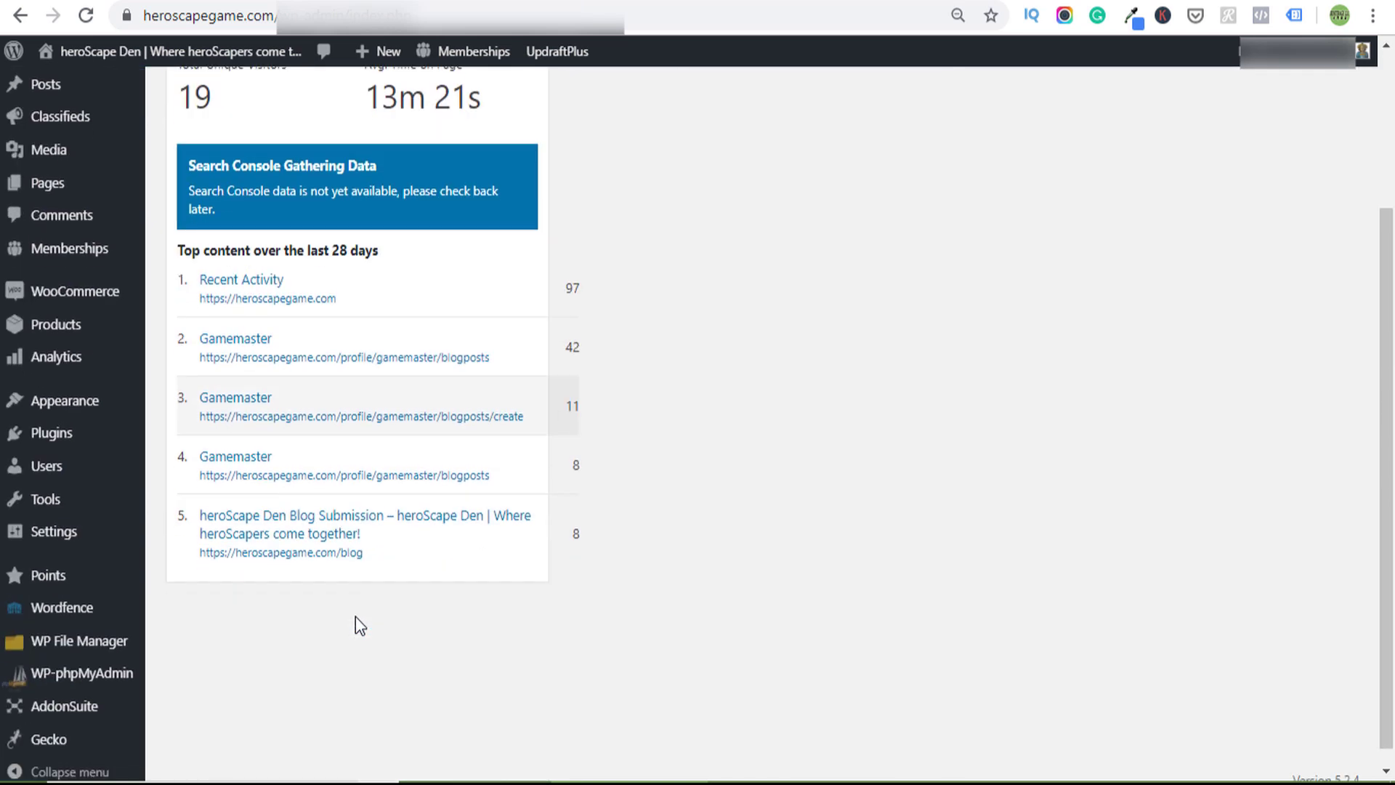
pyautogui.scroll(3, 327, 552)
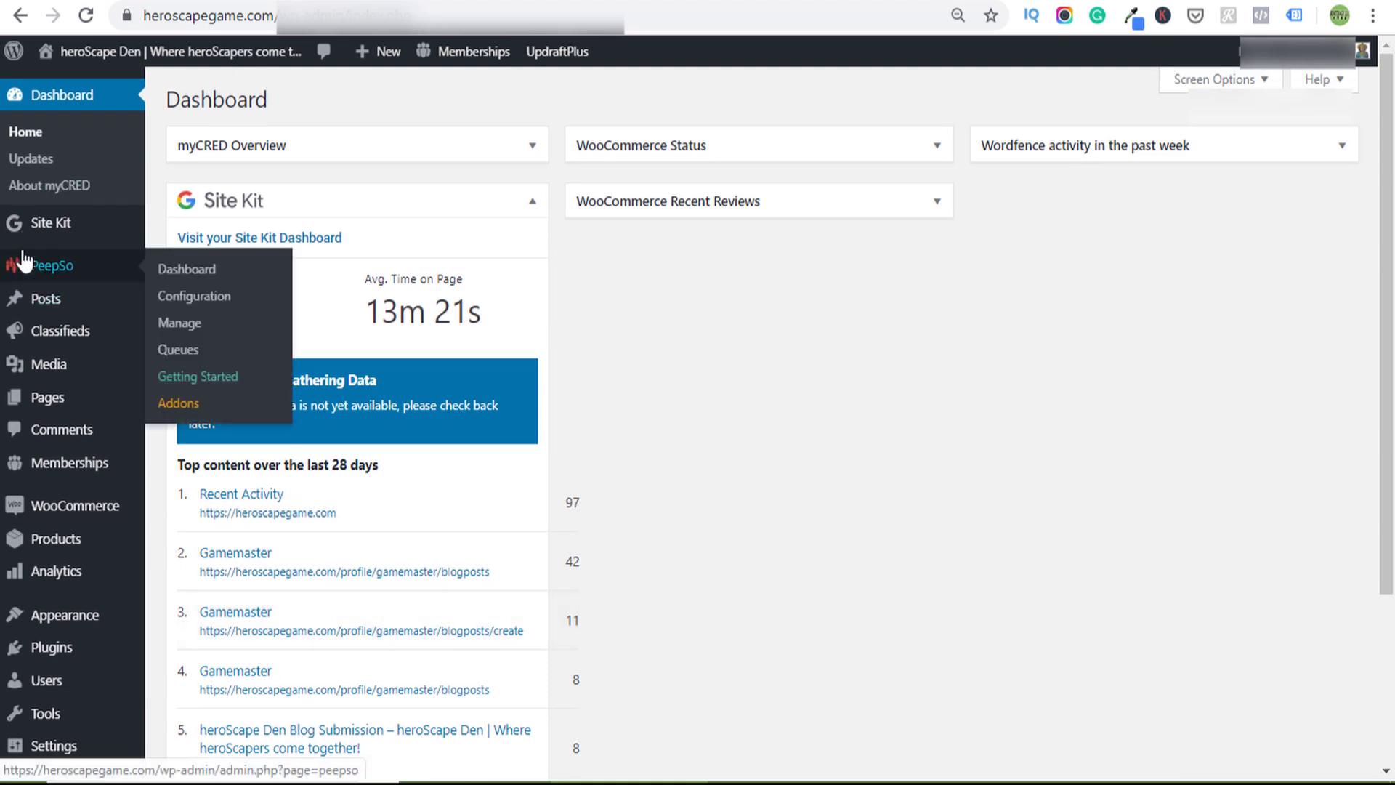
# - Open the Site Kit Site Overview and scroll through All Traffic and Search Funnel
pyautogui.moveTo(49, 223)
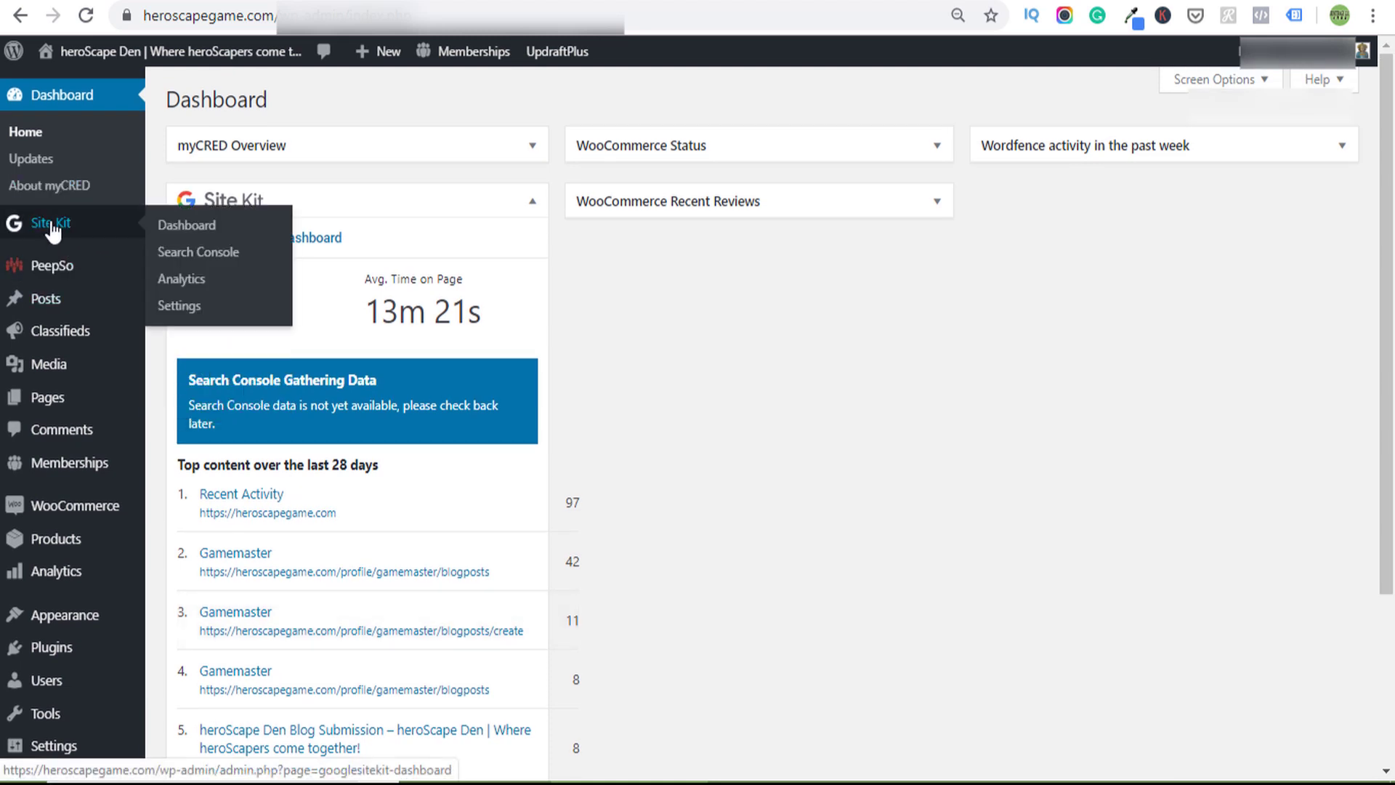
pyautogui.click(207, 226)
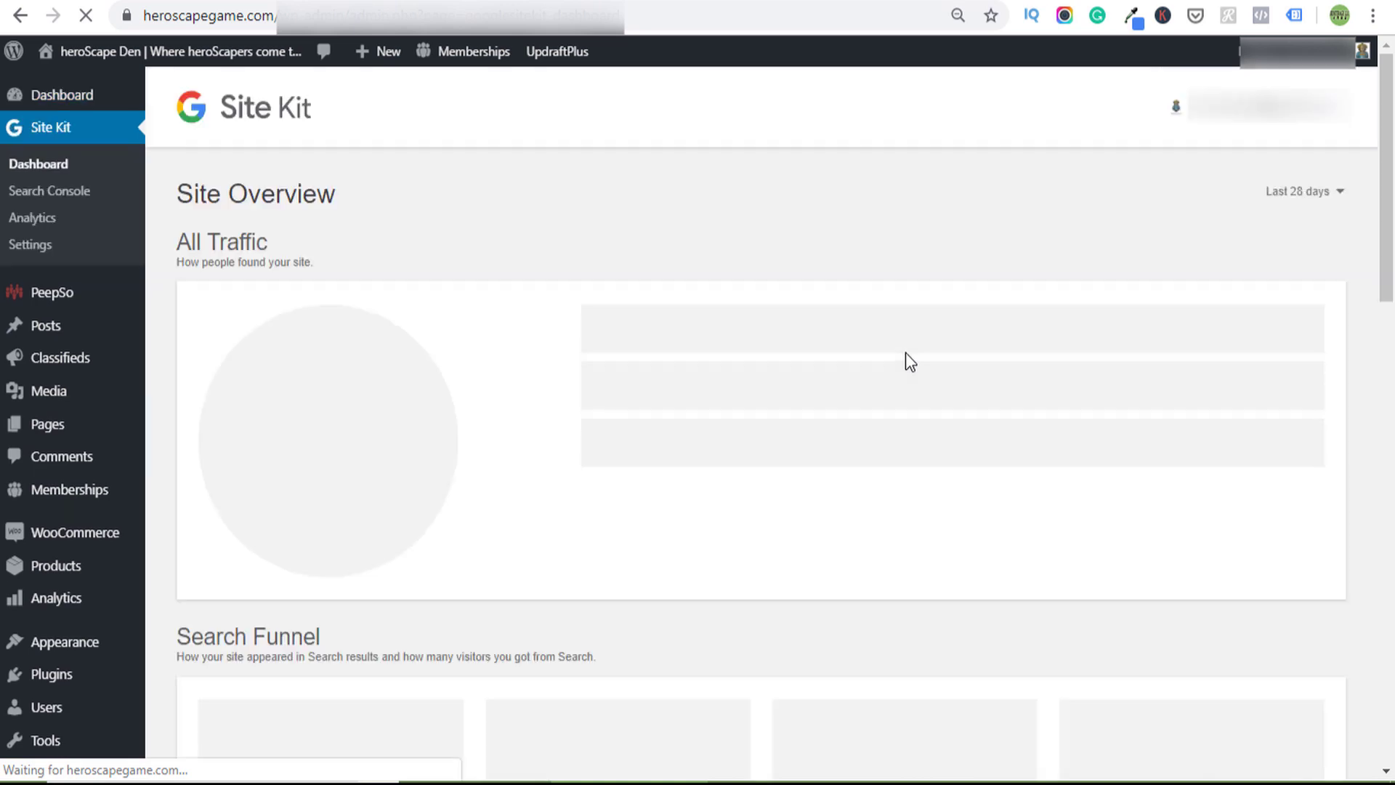
pyautogui.scroll(-5, 905, 352)
pyautogui.scroll(3, 905, 352)
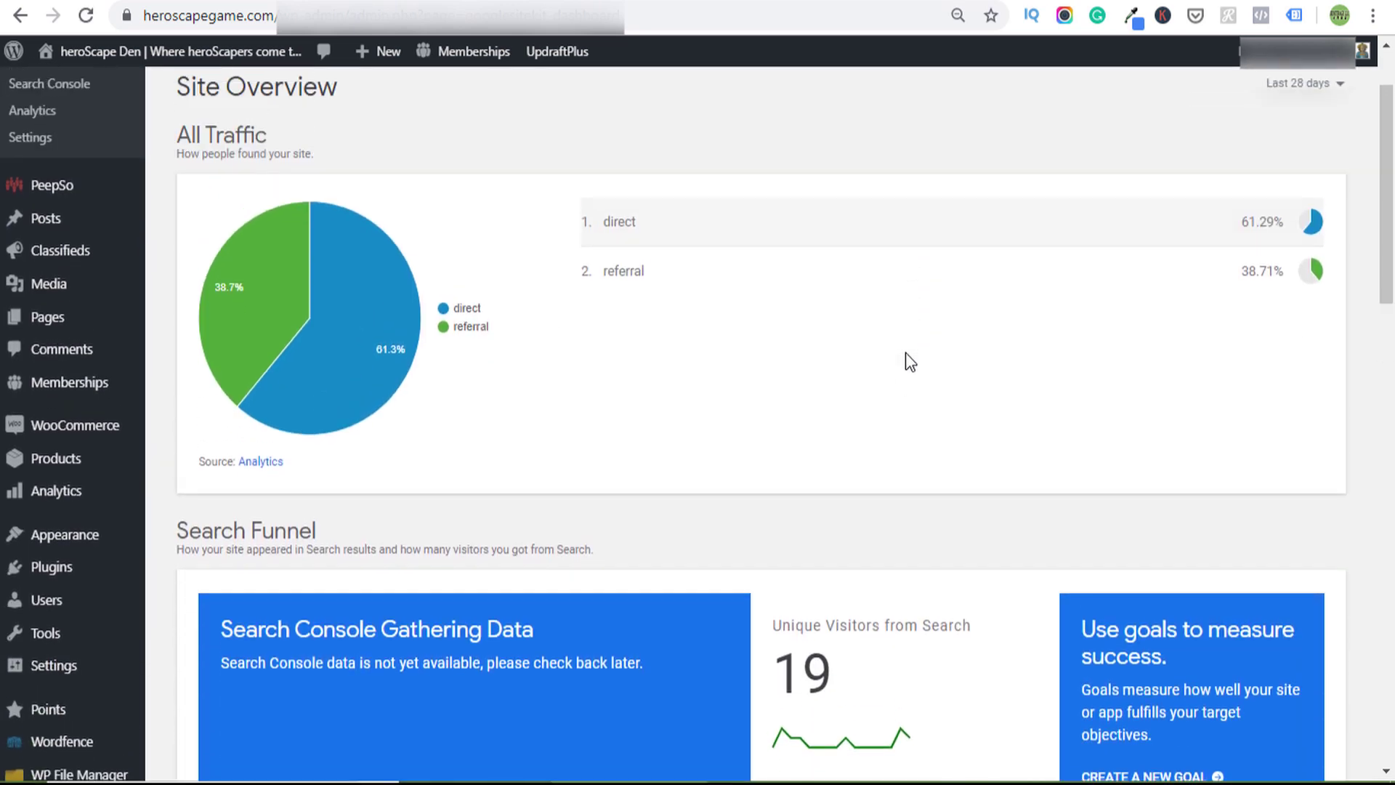
pyautogui.scroll(-3, 905, 352)
pyautogui.scroll(-5, 905, 352)
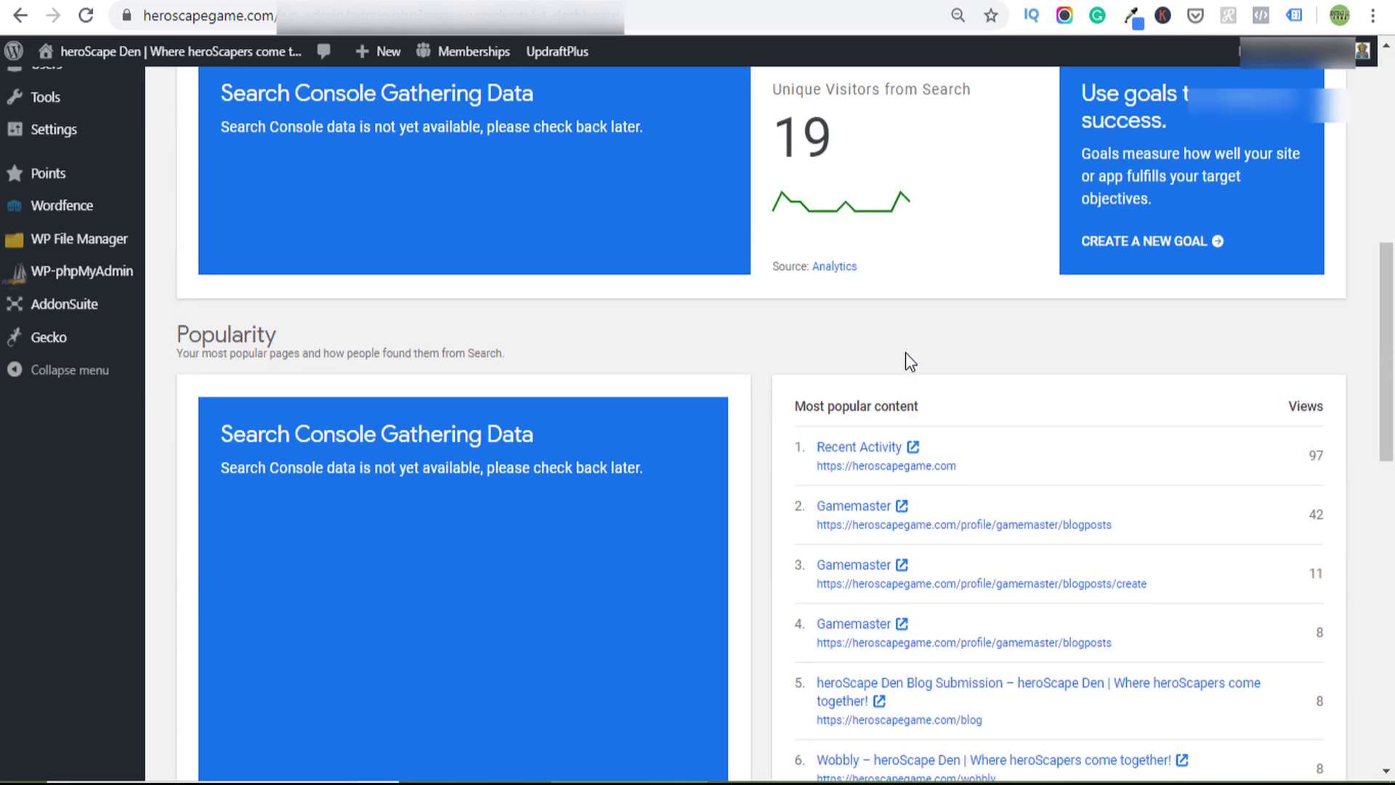
pyautogui.scroll(-10, 905, 351)
pyautogui.scroll(-3, 905, 352)
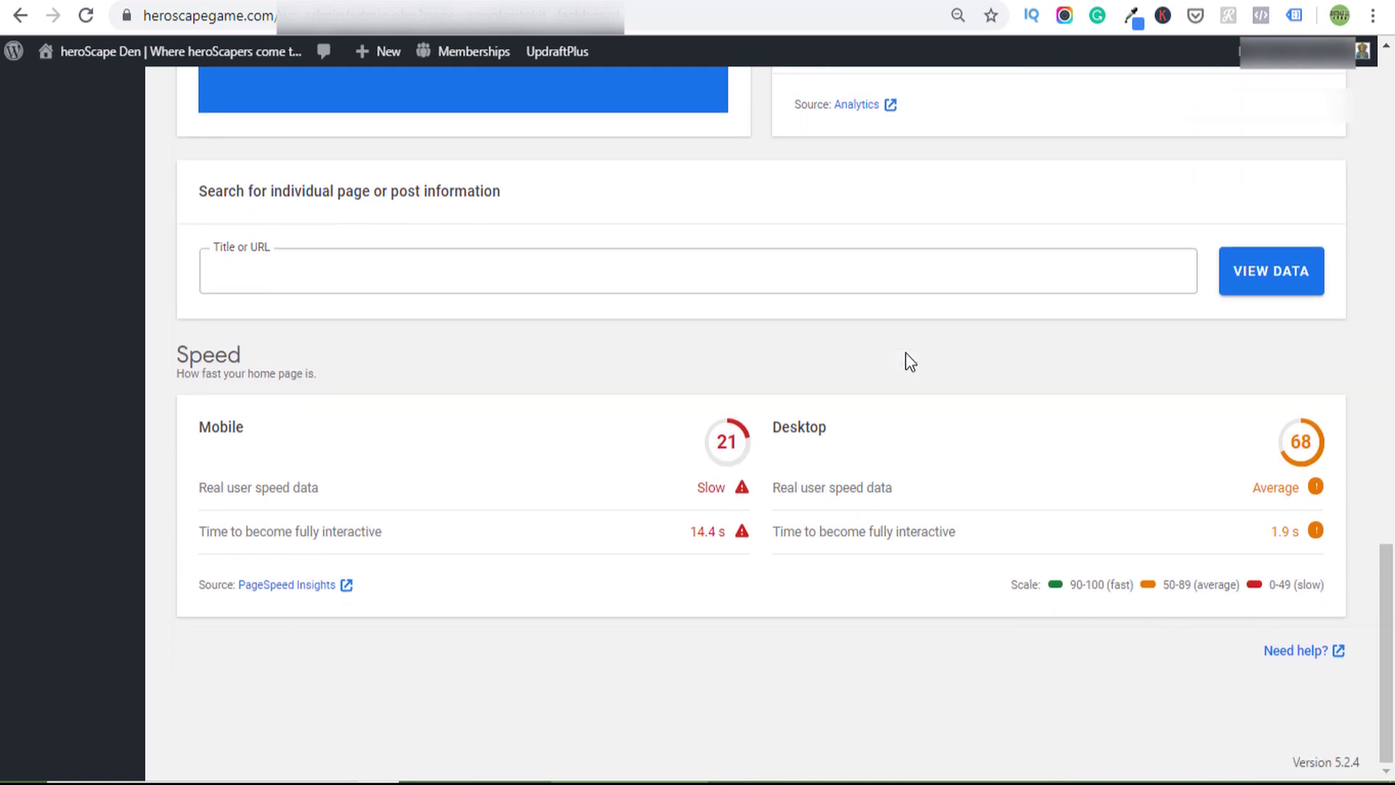
# - Start a page data lookup and review popularity and mobile and desktop speed scores
pyautogui.click(472, 274)
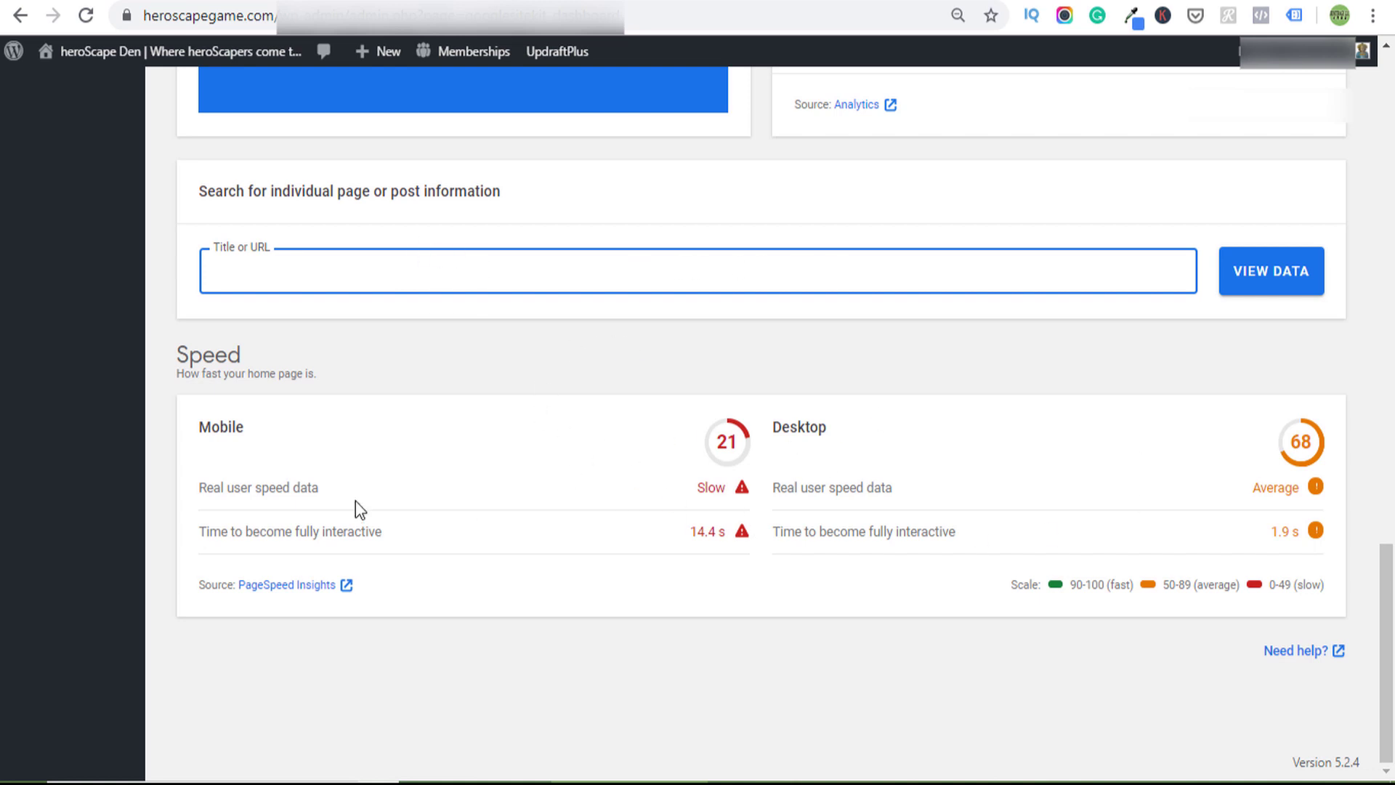
pyautogui.scroll(9, 625, 478)
pyautogui.scroll(7, 625, 478)
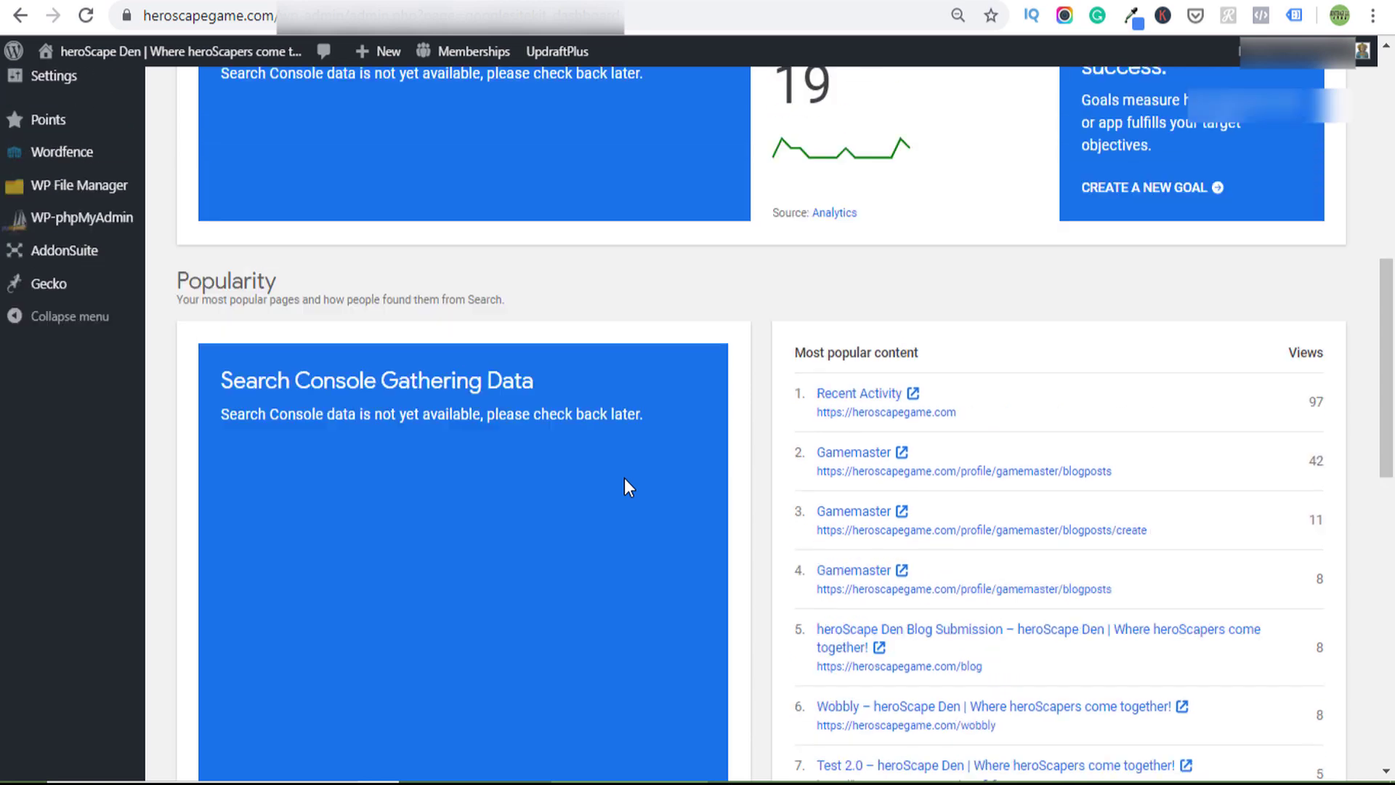
pyautogui.scroll(4, 627, 487)
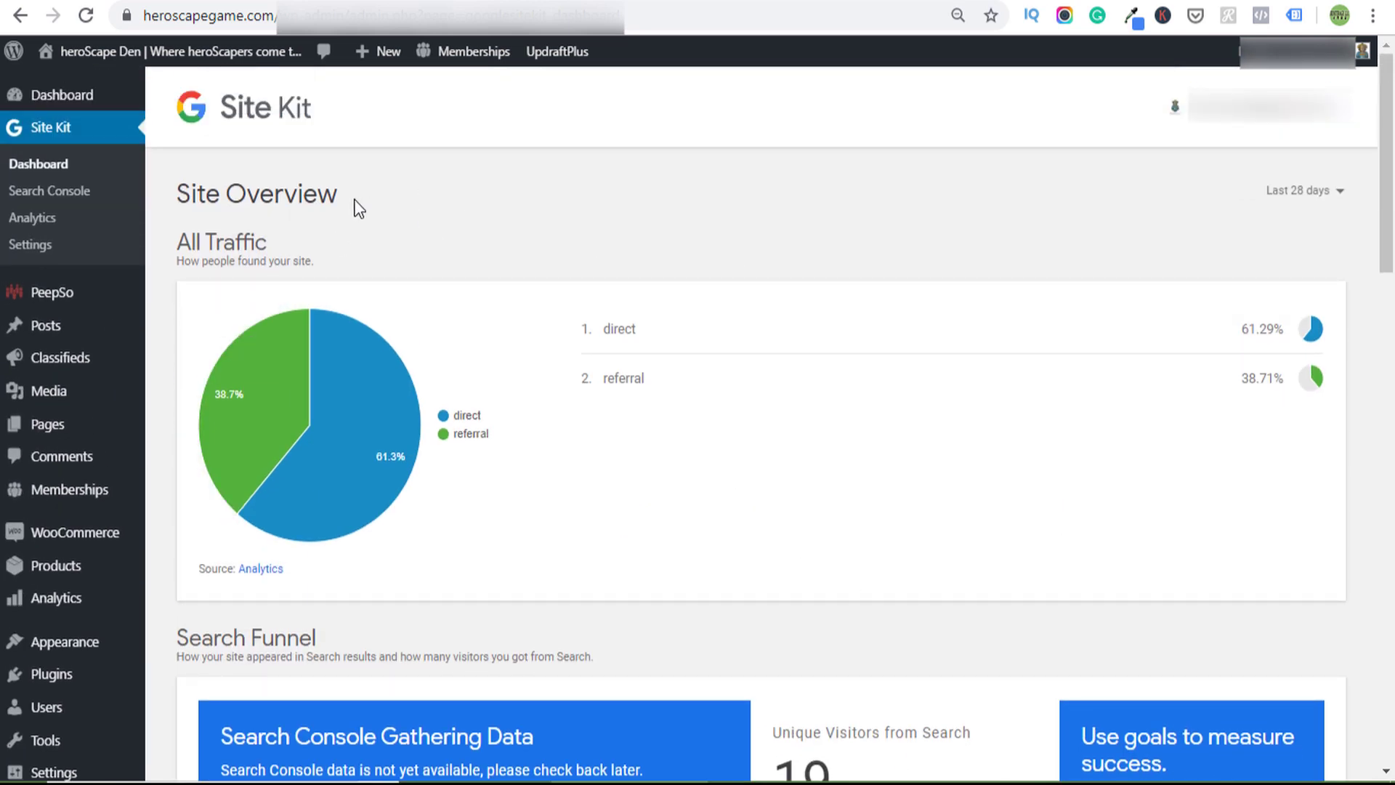
pyautogui.scroll(-3, 556, 243)
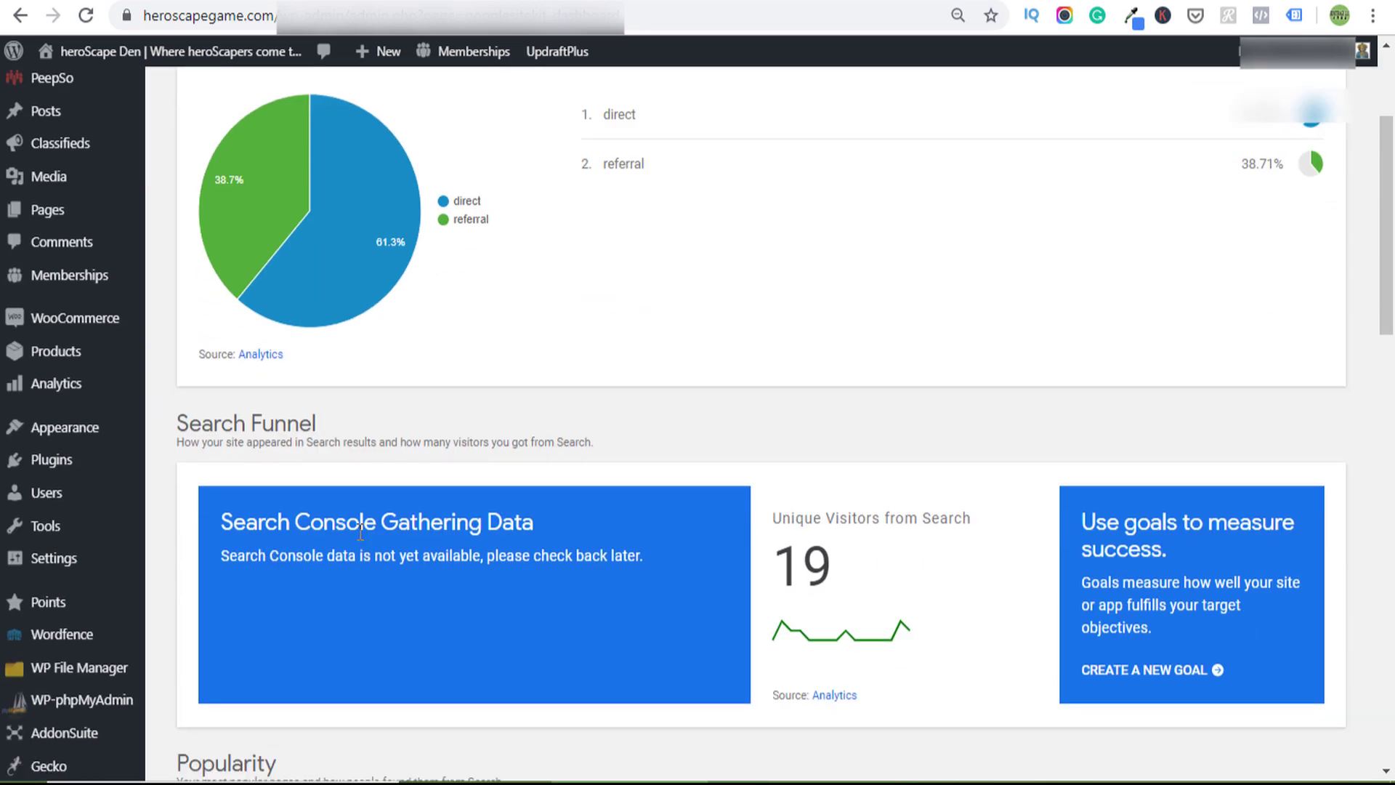
pyautogui.scroll(-6, 594, 516)
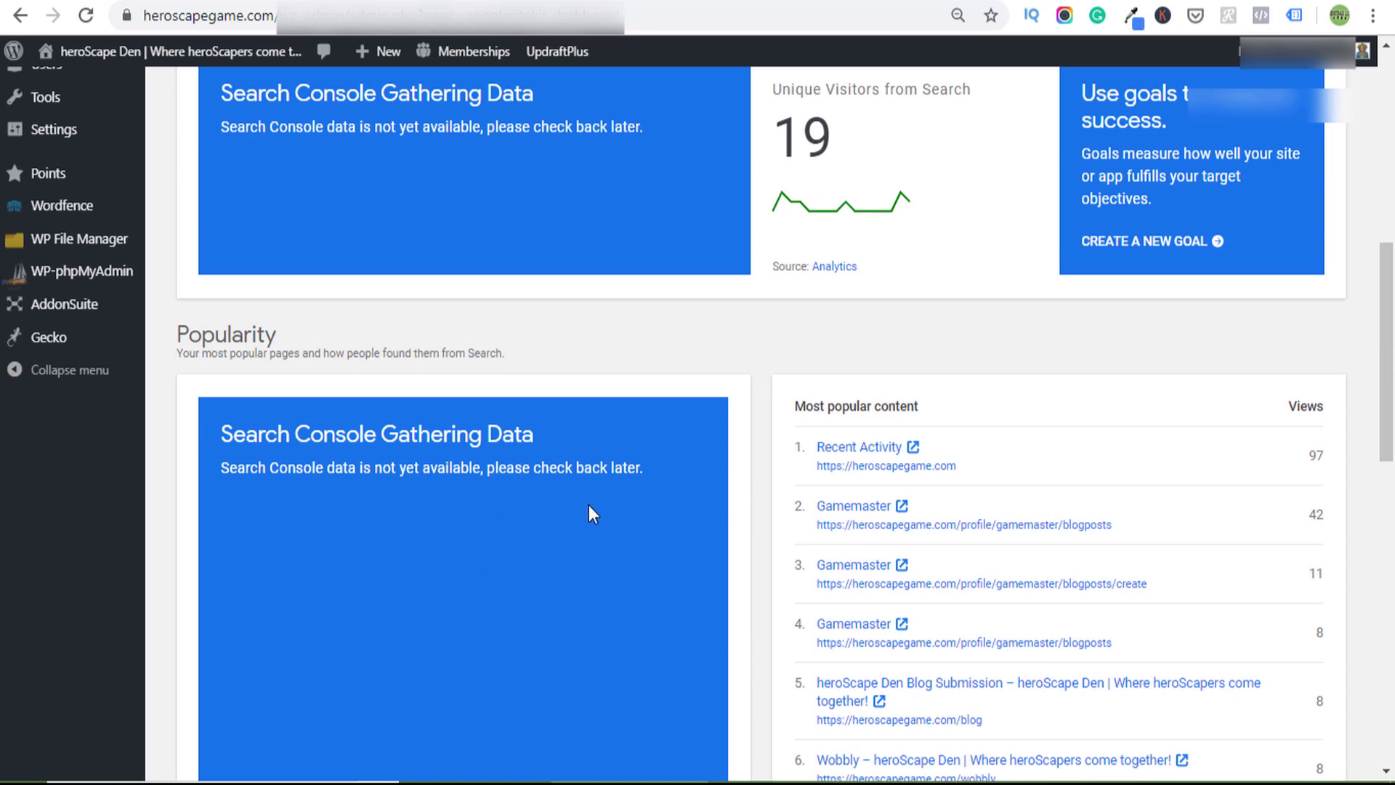
pyautogui.scroll(4, 592, 512)
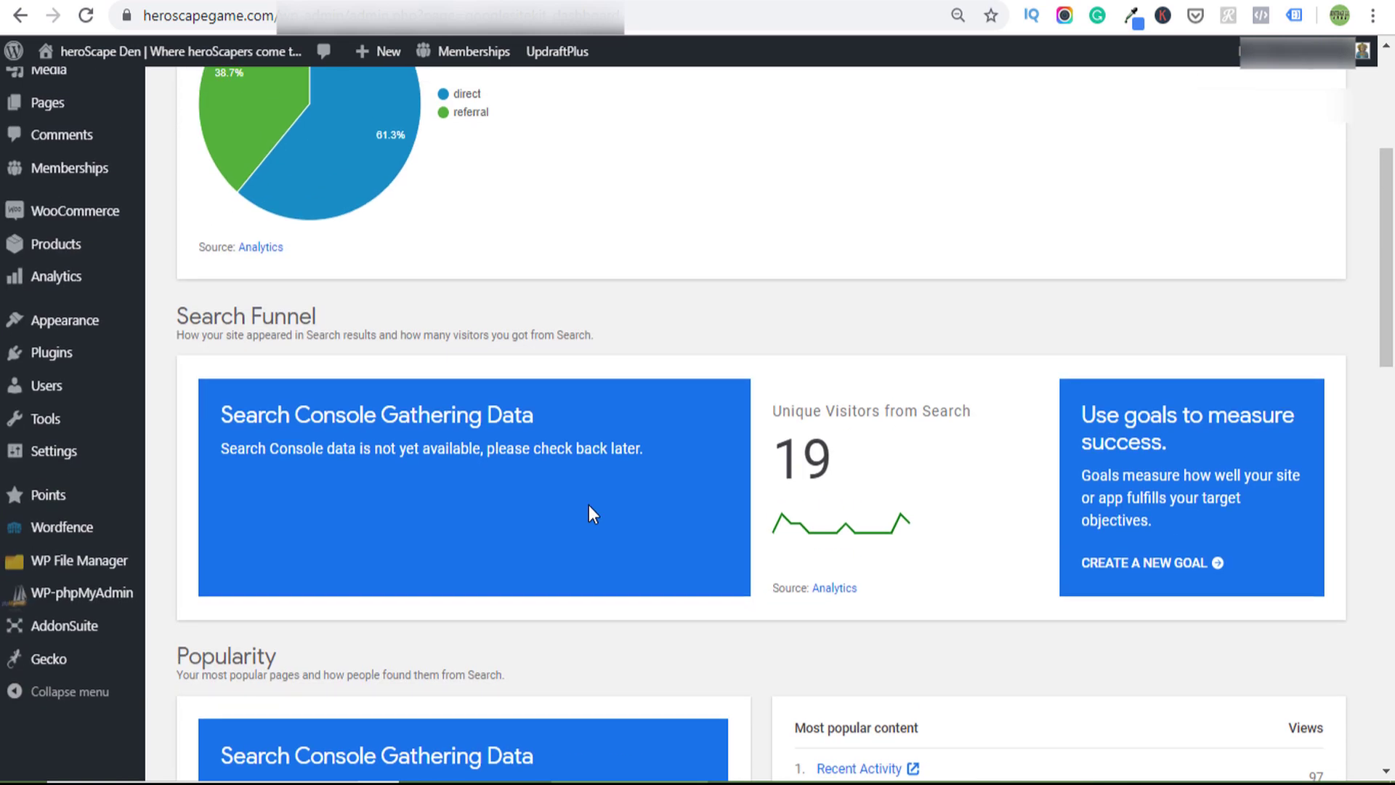
pyautogui.scroll(1, 592, 513)
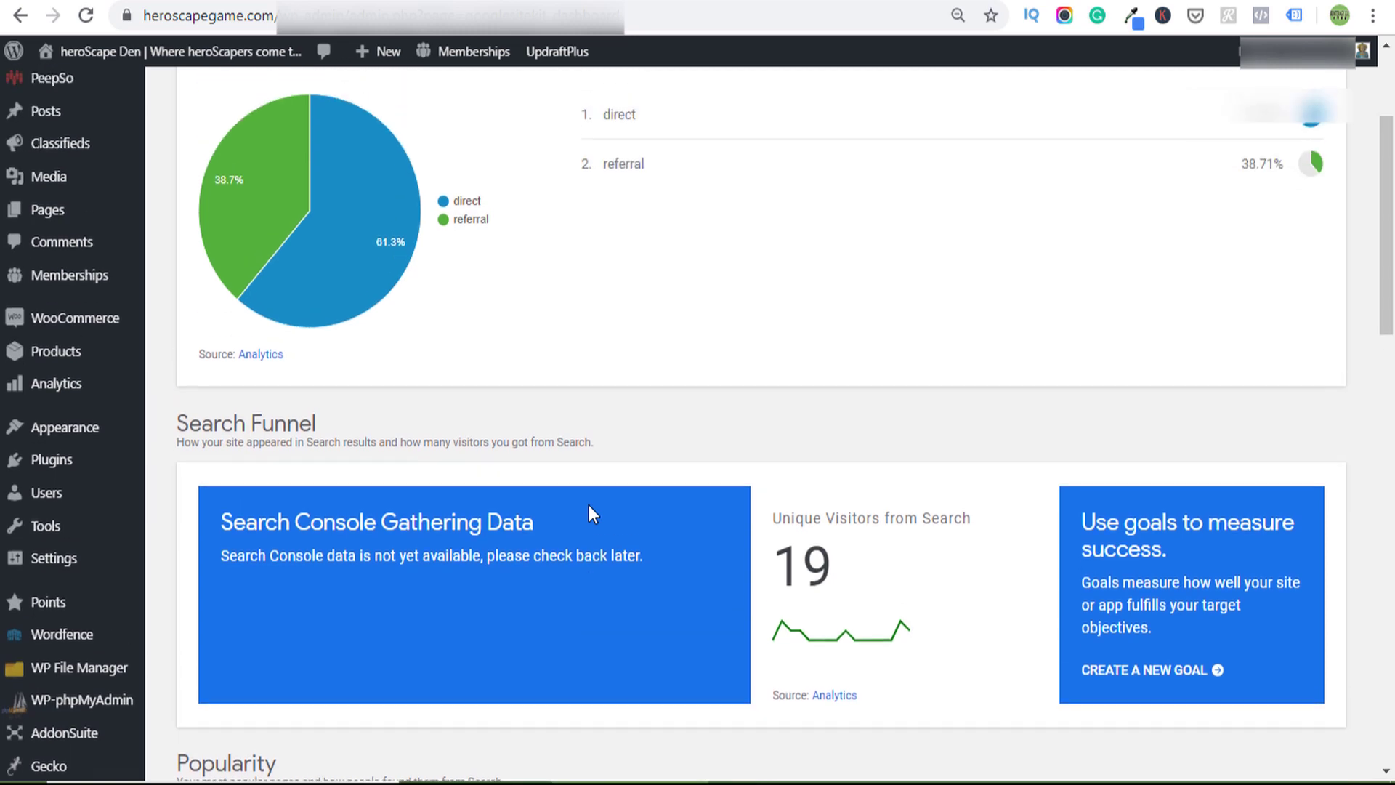
pyautogui.scroll(2, 588, 504)
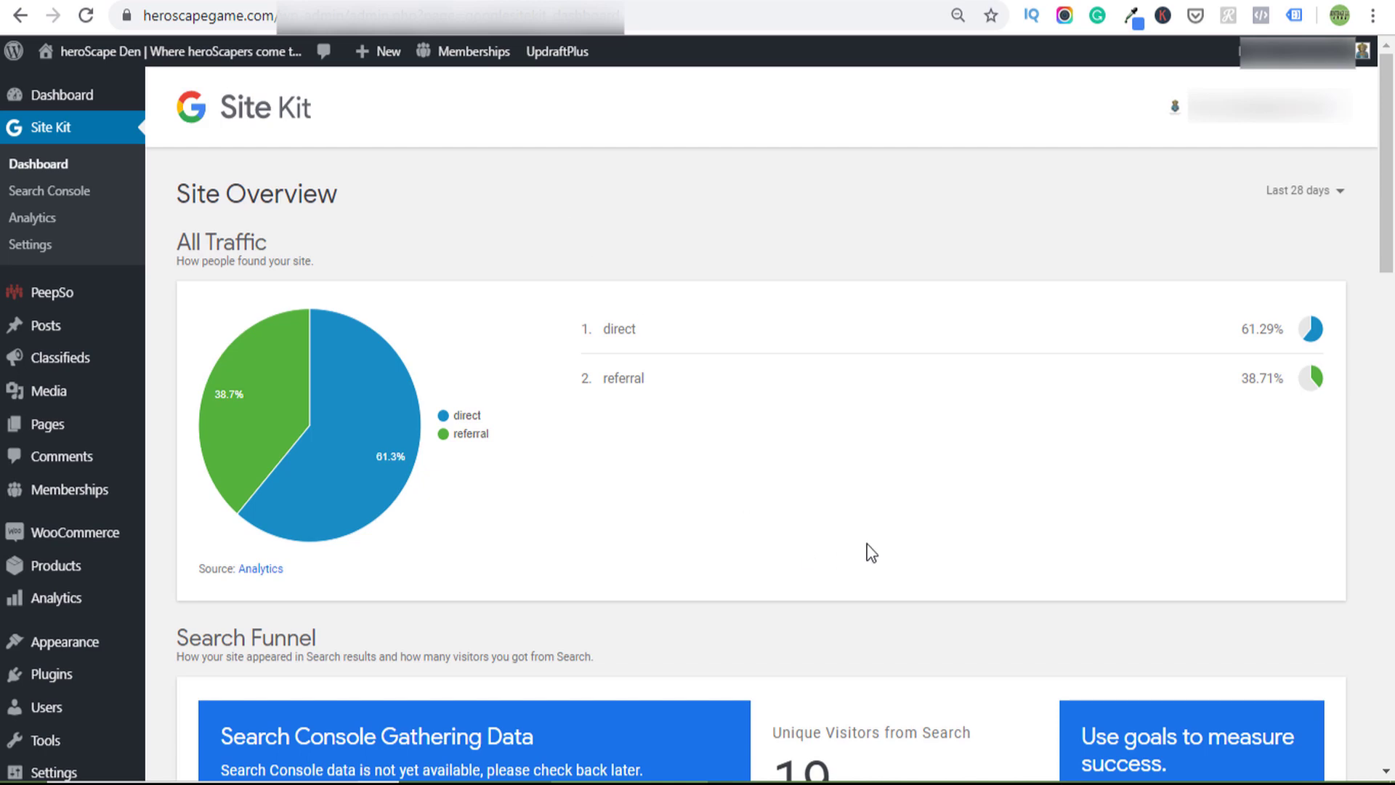
pyautogui.scroll(-4, 632, 517)
pyautogui.scroll(4, 574, 494)
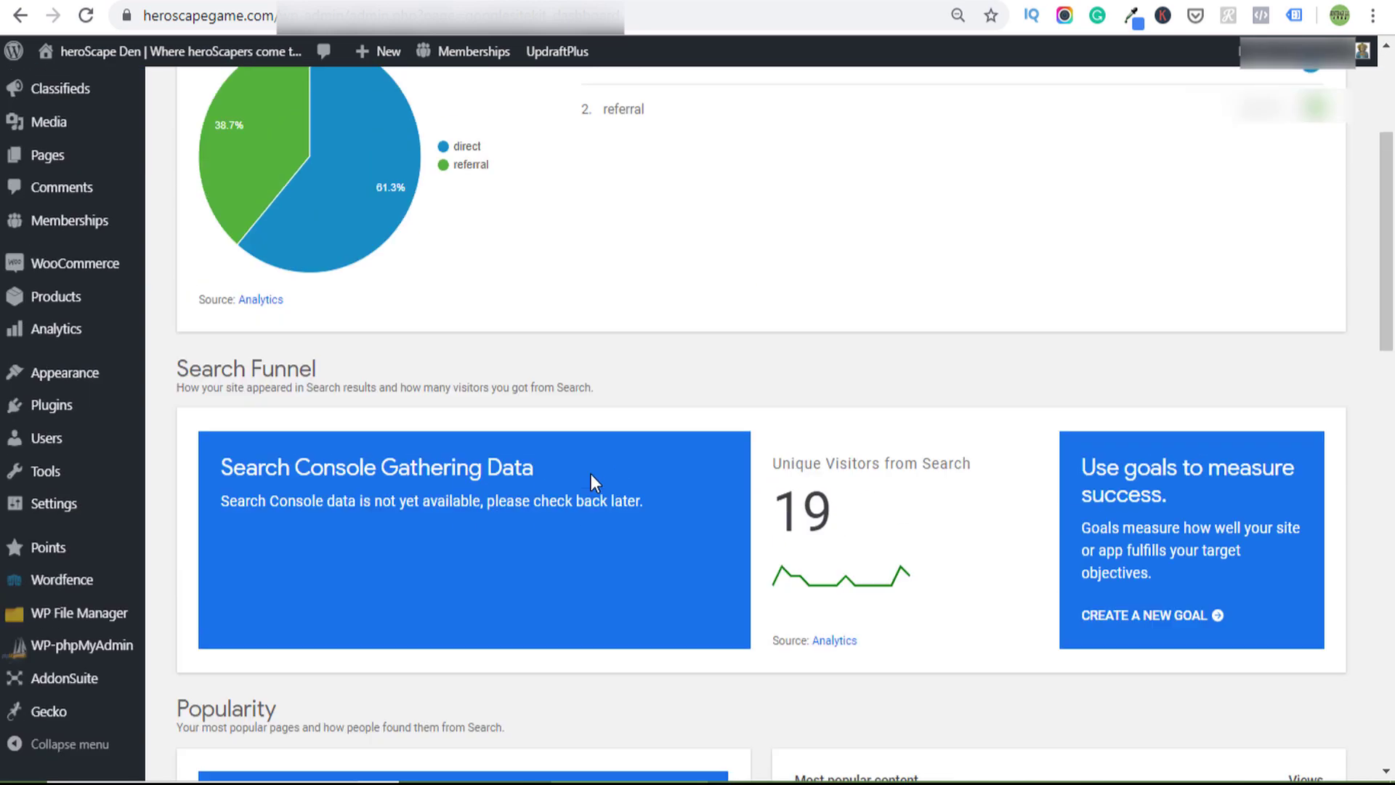
pyautogui.scroll(-4, 552, 481)
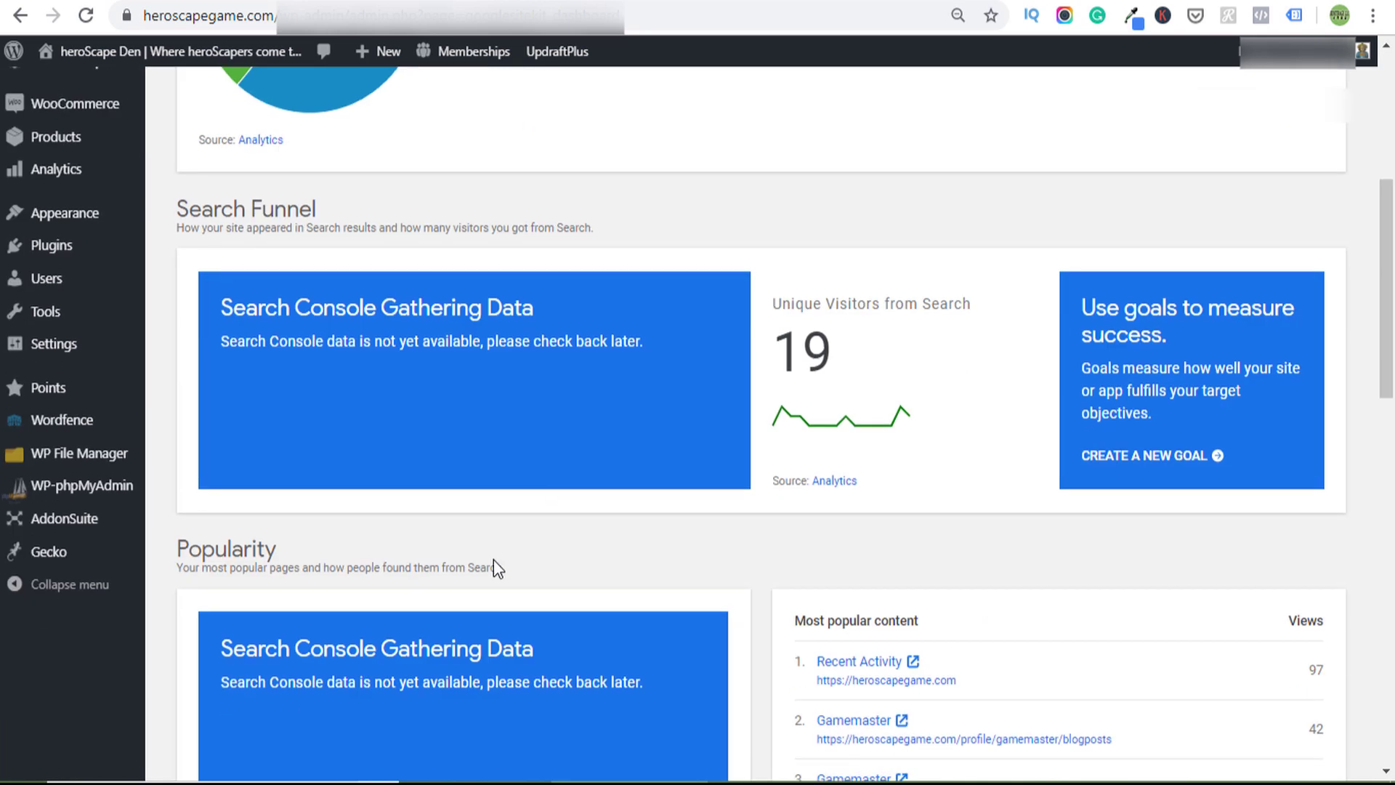
pyautogui.scroll(-4, 648, 580)
pyautogui.scroll(14, 648, 576)
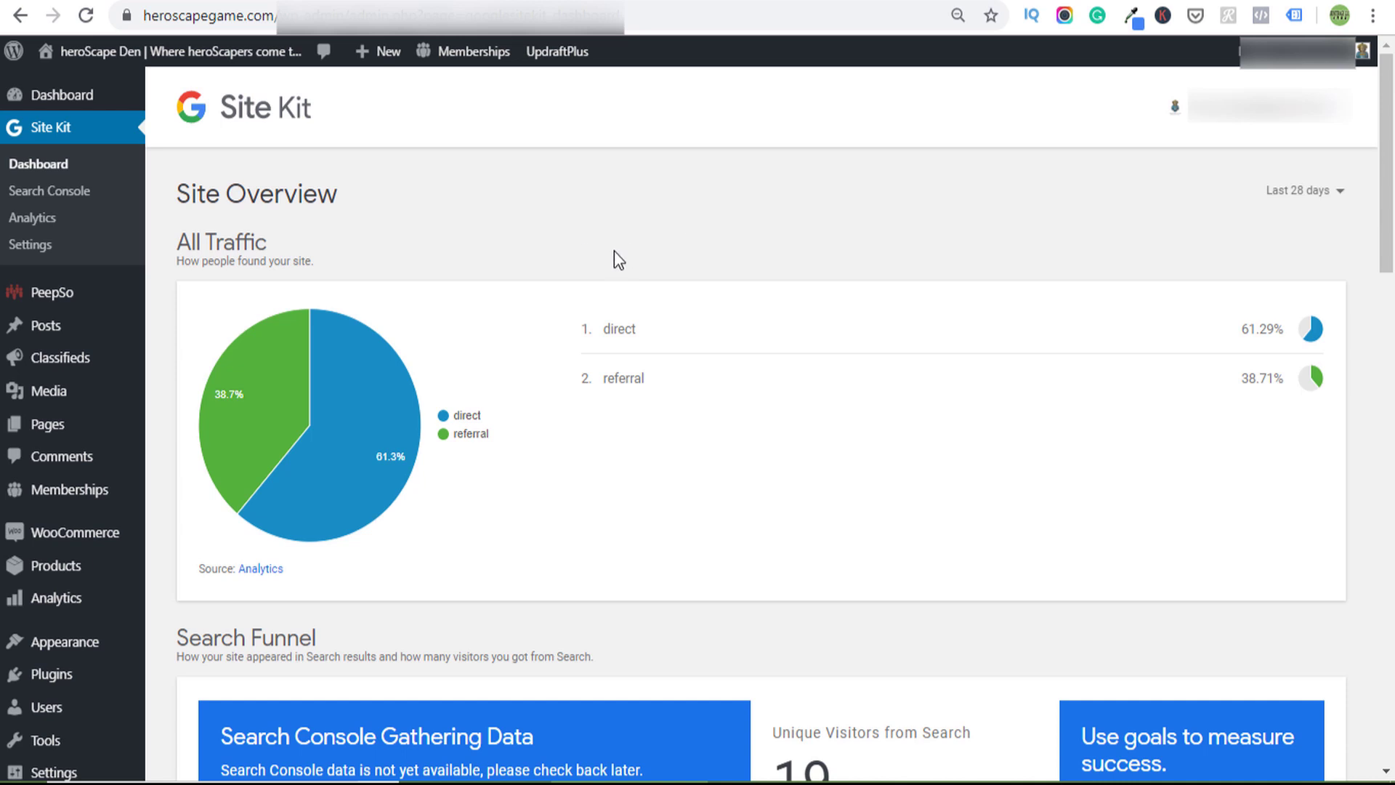
pyautogui.scroll(-4, 775, 423)
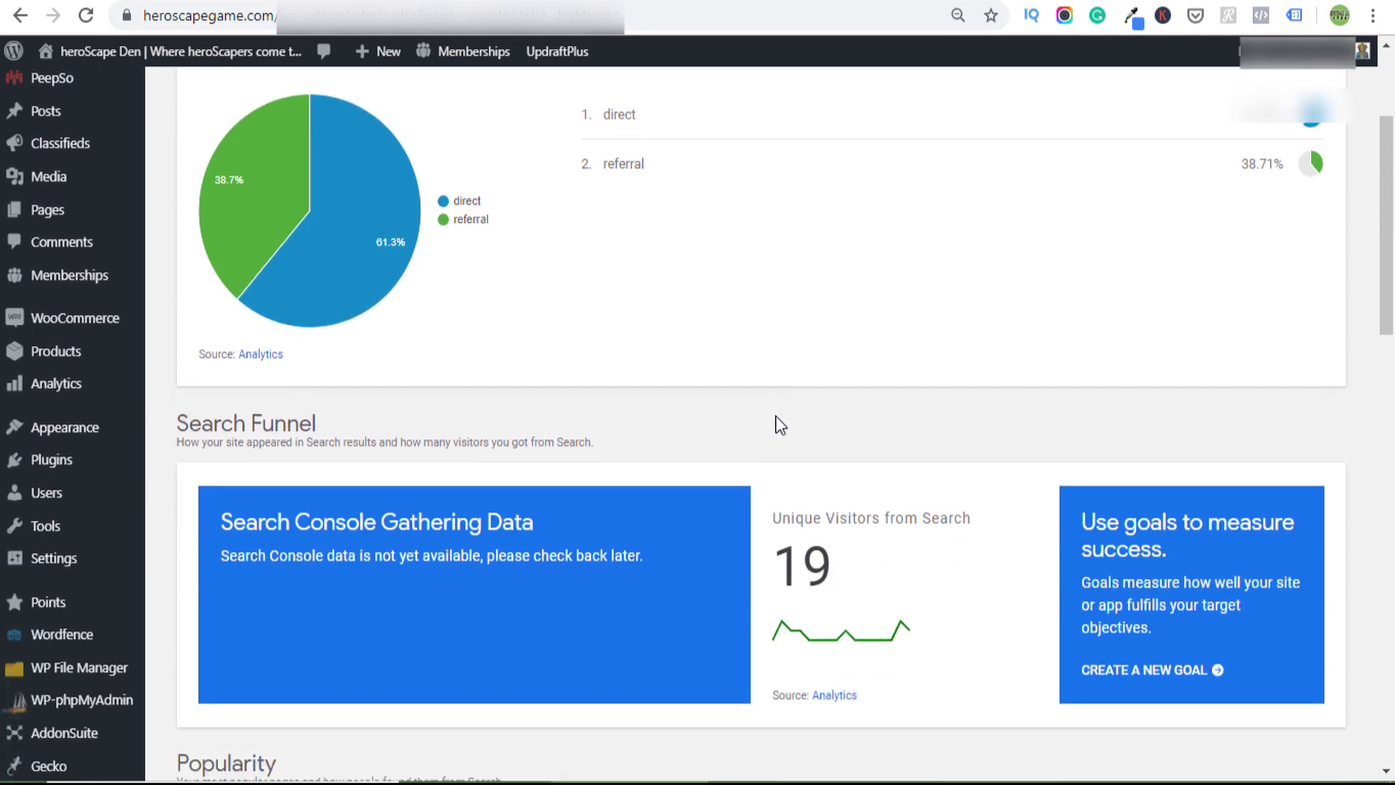
pyautogui.scroll(4, 777, 422)
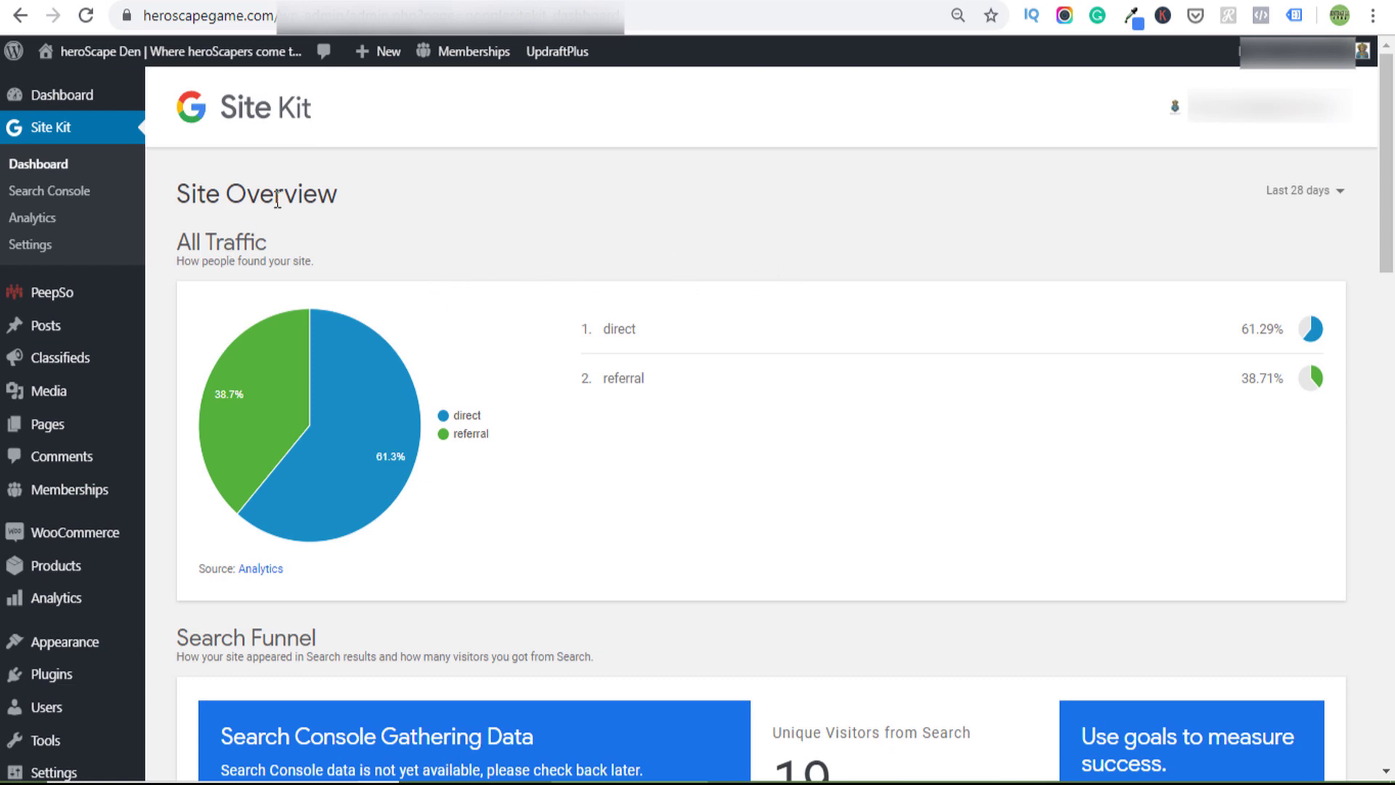
pyautogui.scroll(-7, 752, 501)
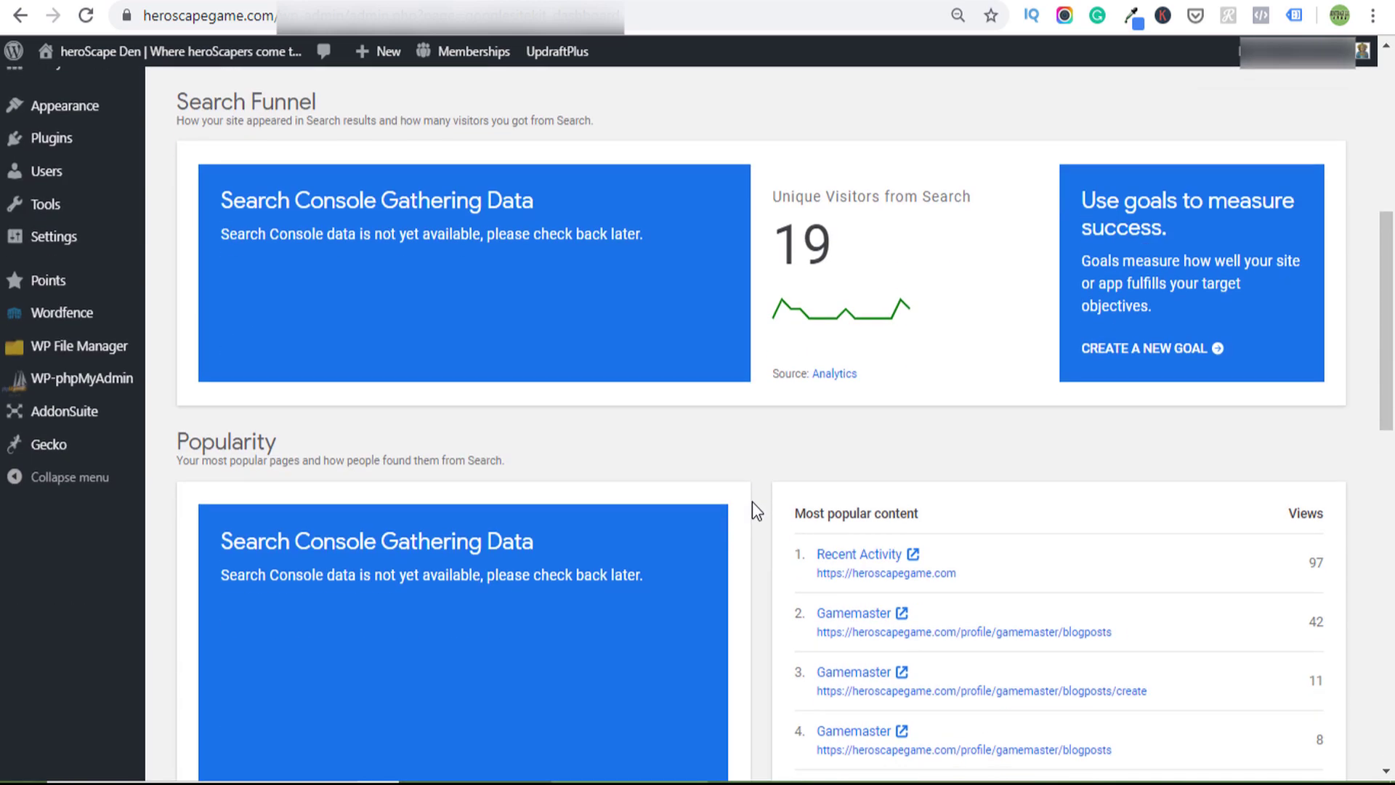
pyautogui.scroll(7, 752, 501)
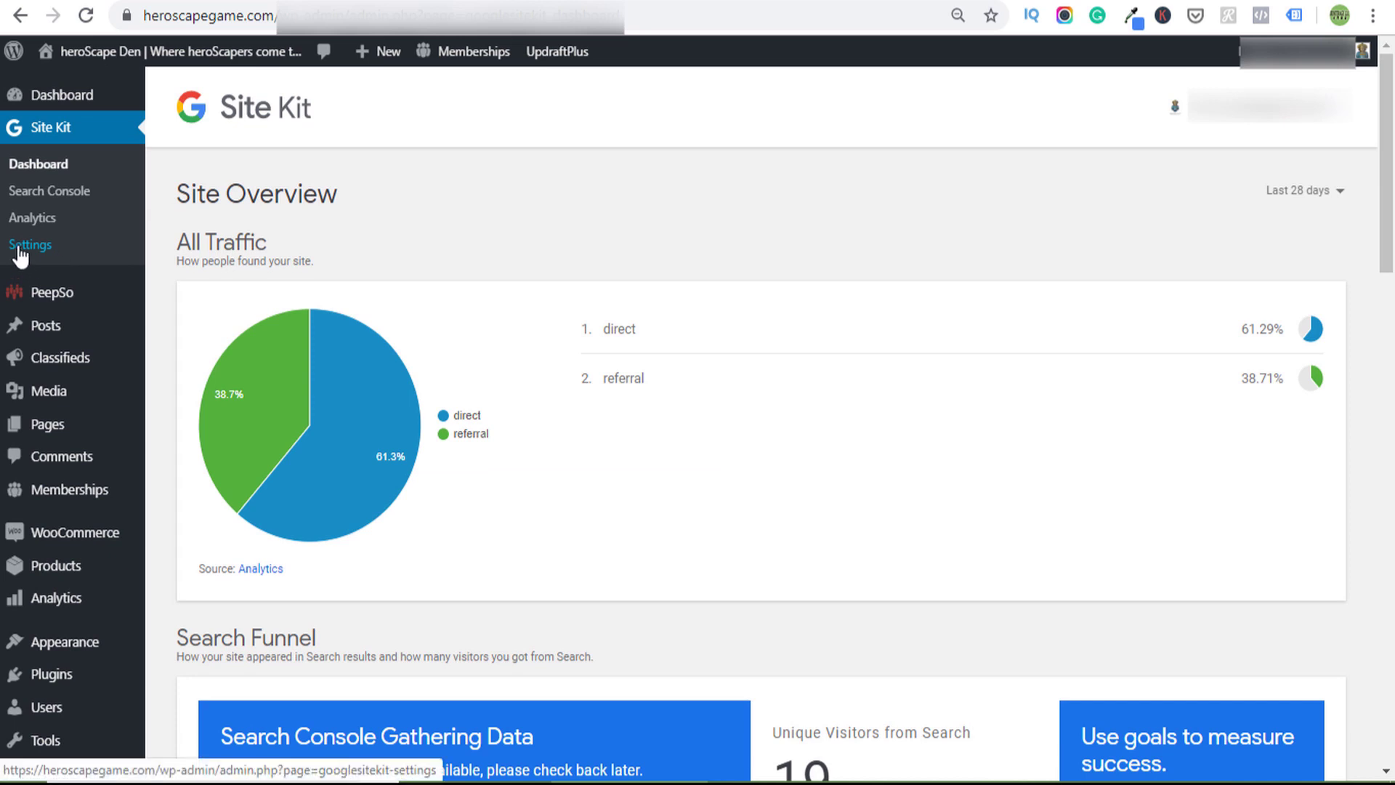
# - Show Site Kit's Connected Services list: Search Console, Analytics and PageSpeed Insights
pyautogui.click(19, 249)
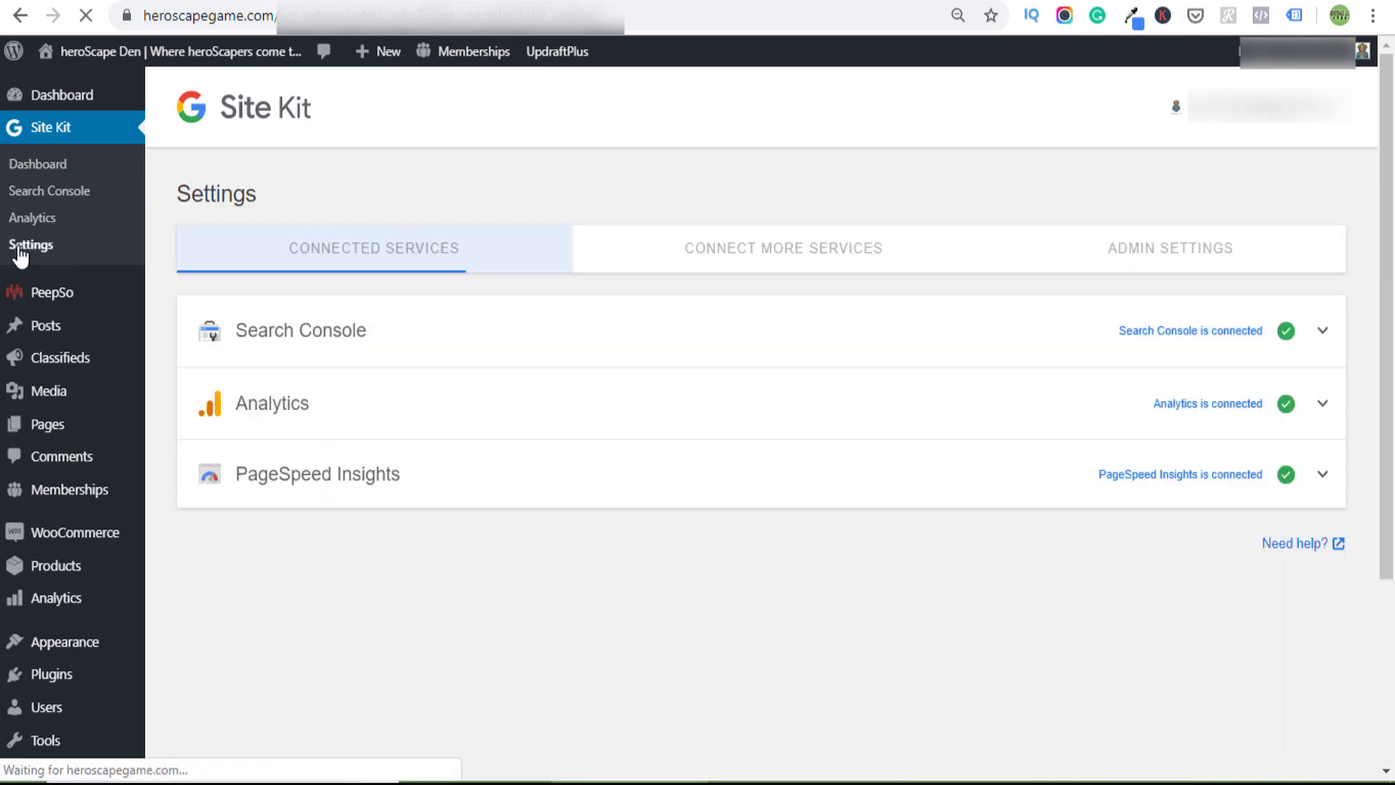
pyautogui.click(802, 250)
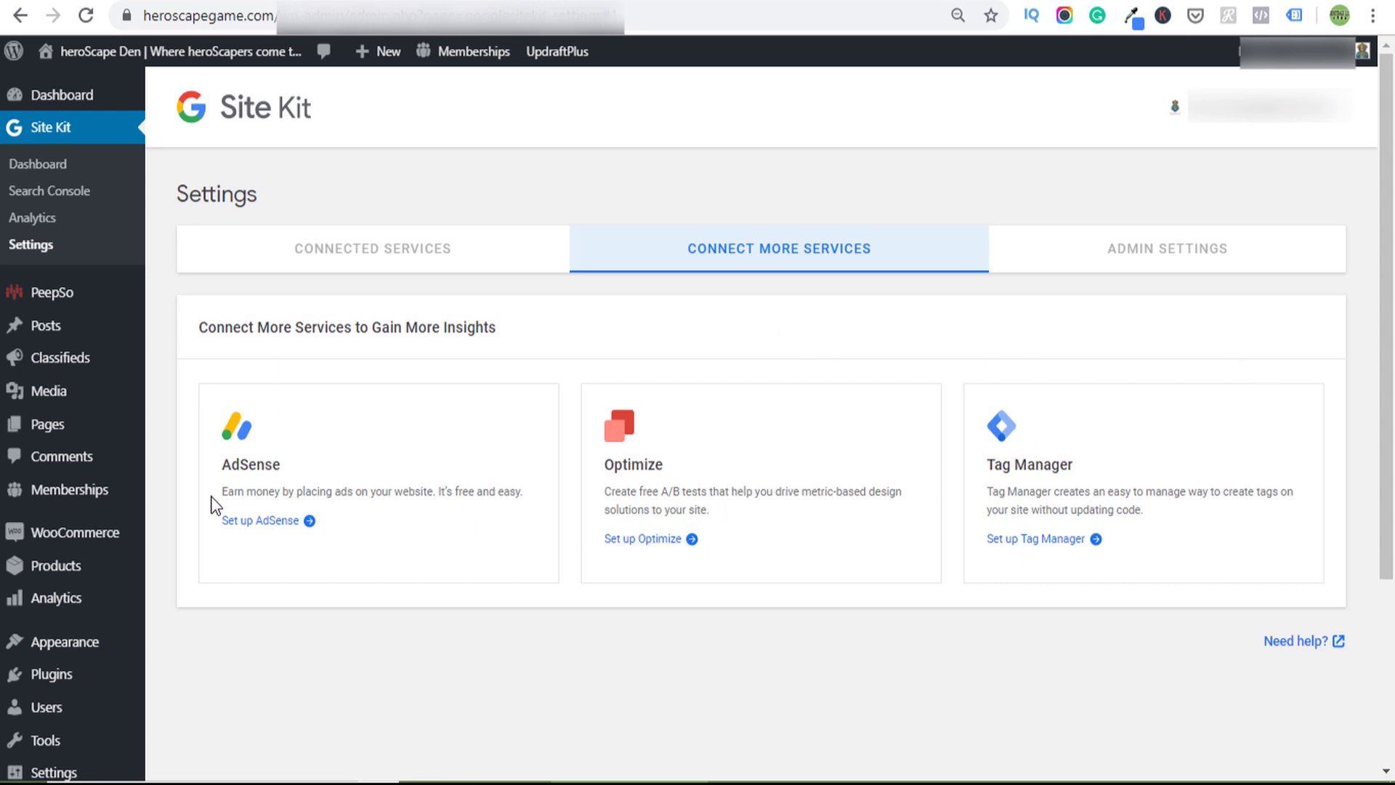
pyautogui.click(368, 260)
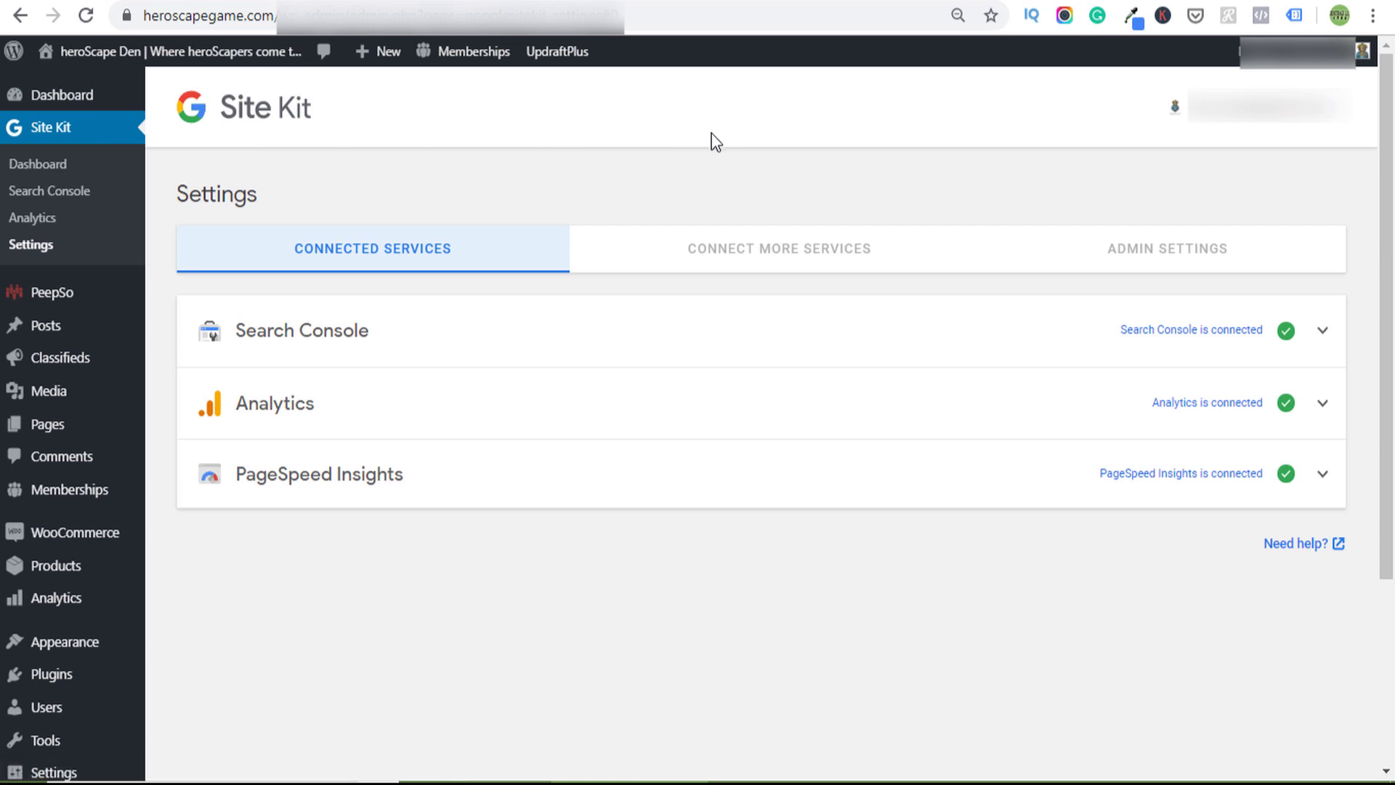
pyautogui.click(1043, 770)
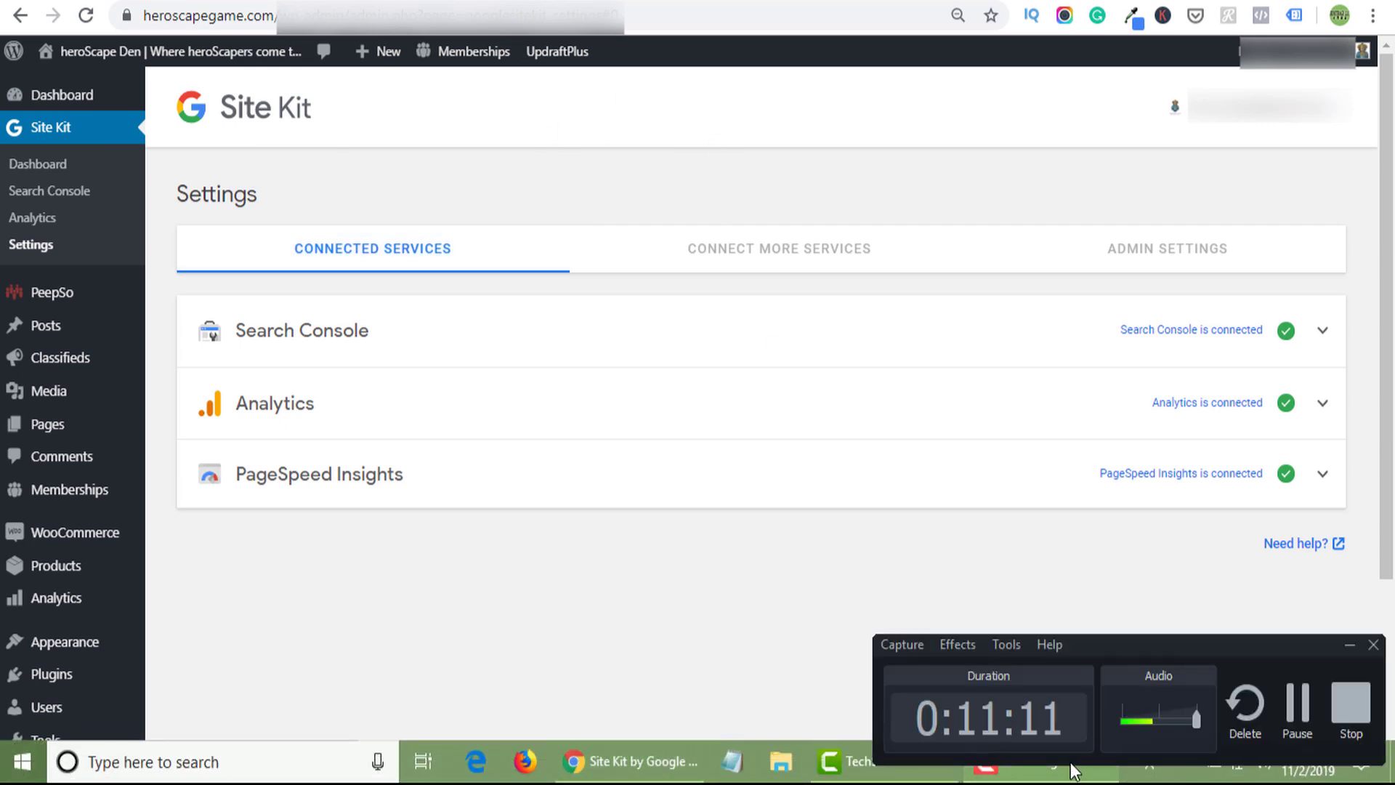
pyautogui.click(1044, 771)
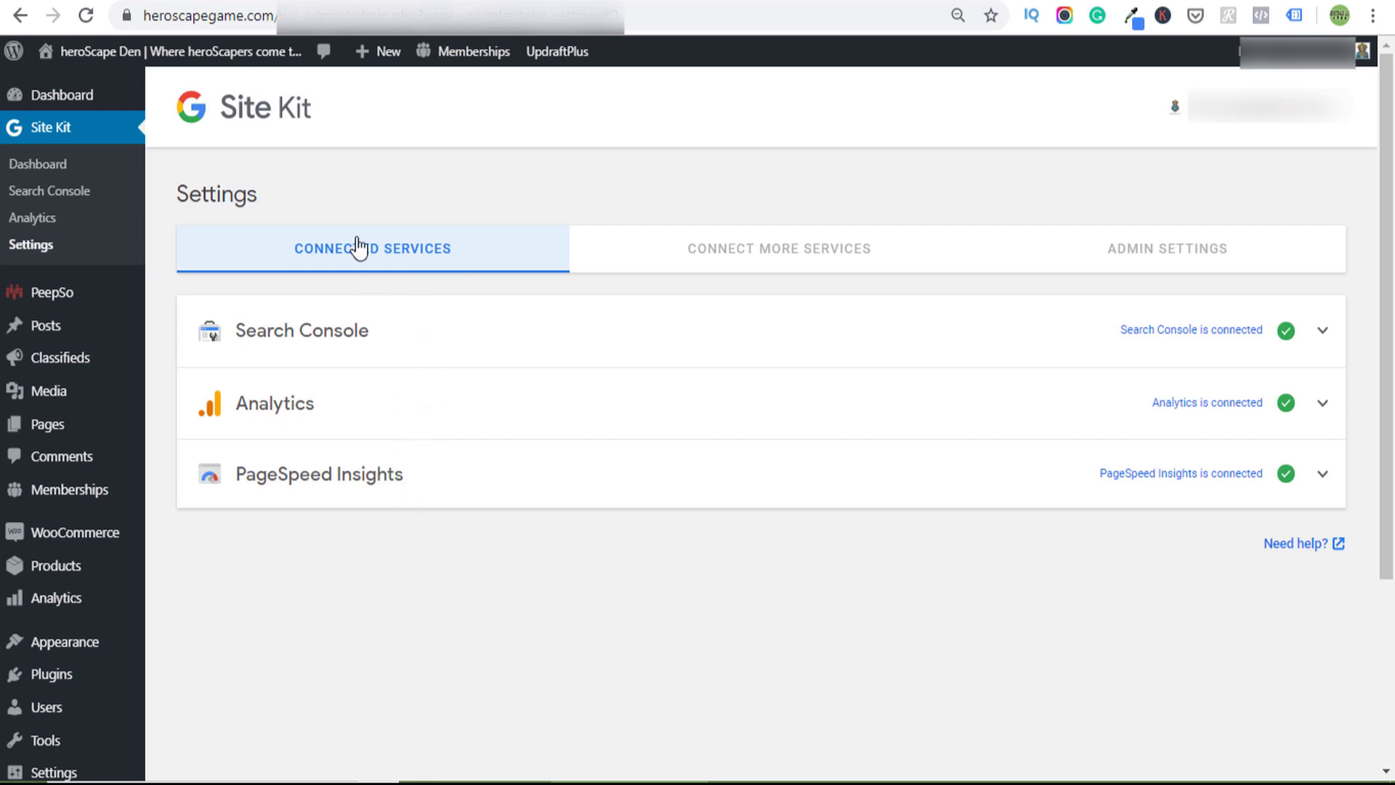
# - Expand the Search Console connection details
pyautogui.click(414, 340)
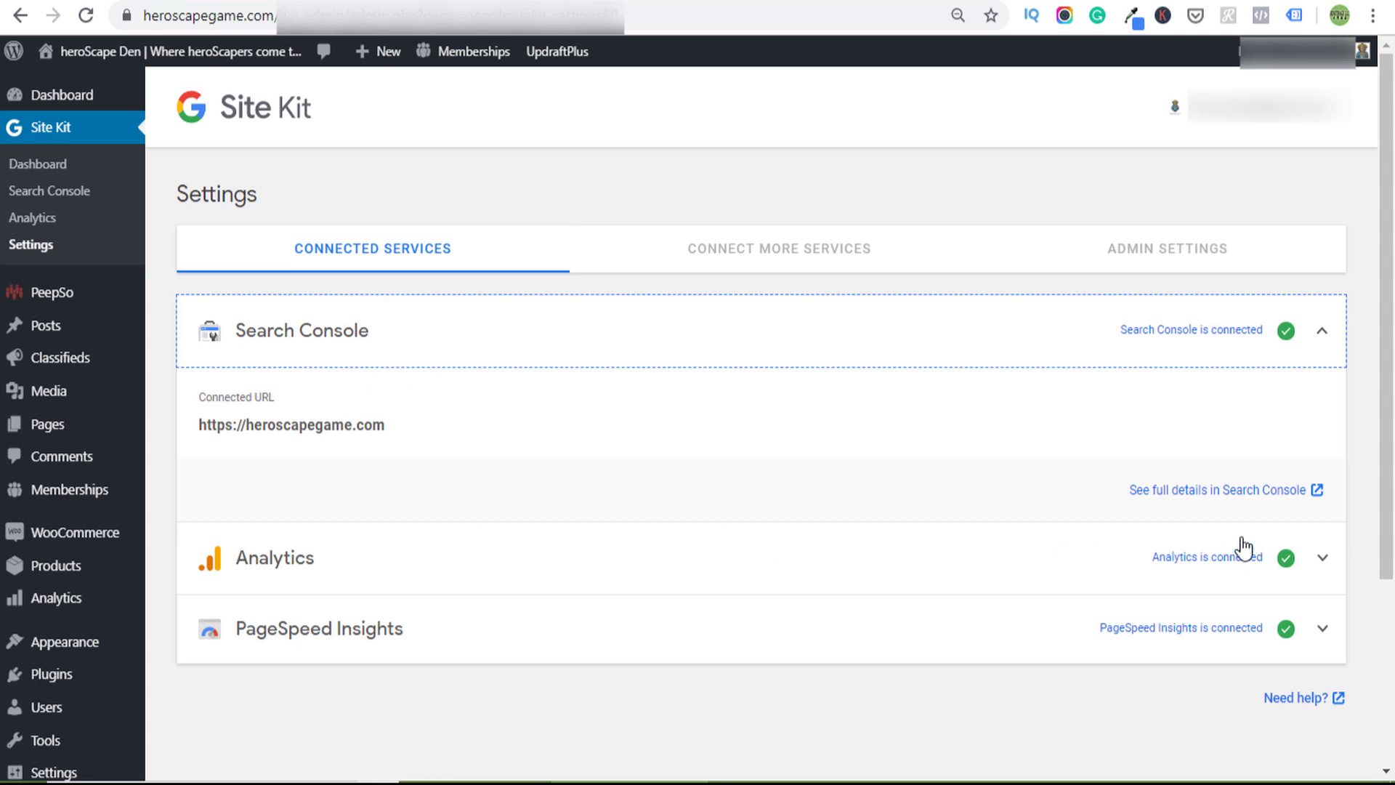
pyautogui.click(795, 255)
pyautogui.click(455, 255)
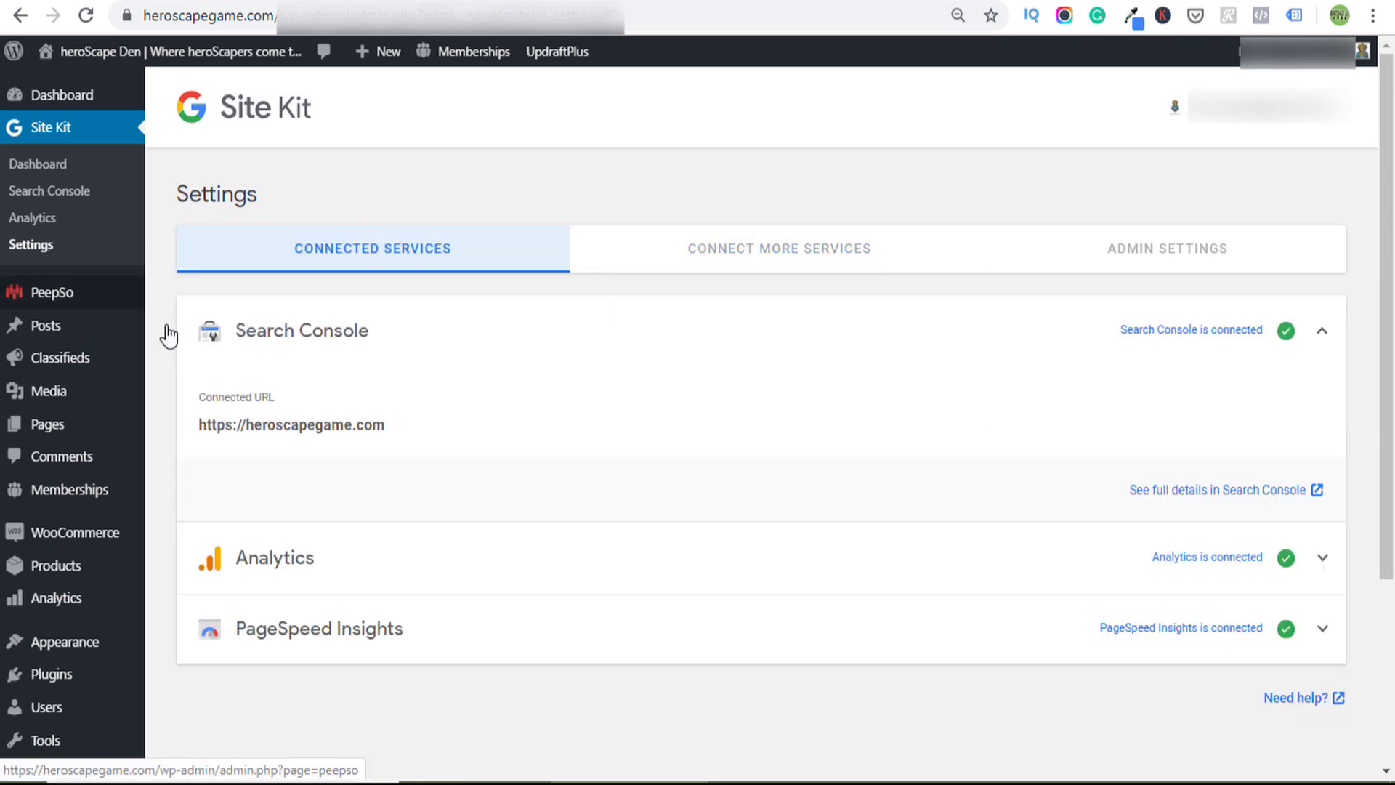
pyautogui.scroll(-2, 814, 573)
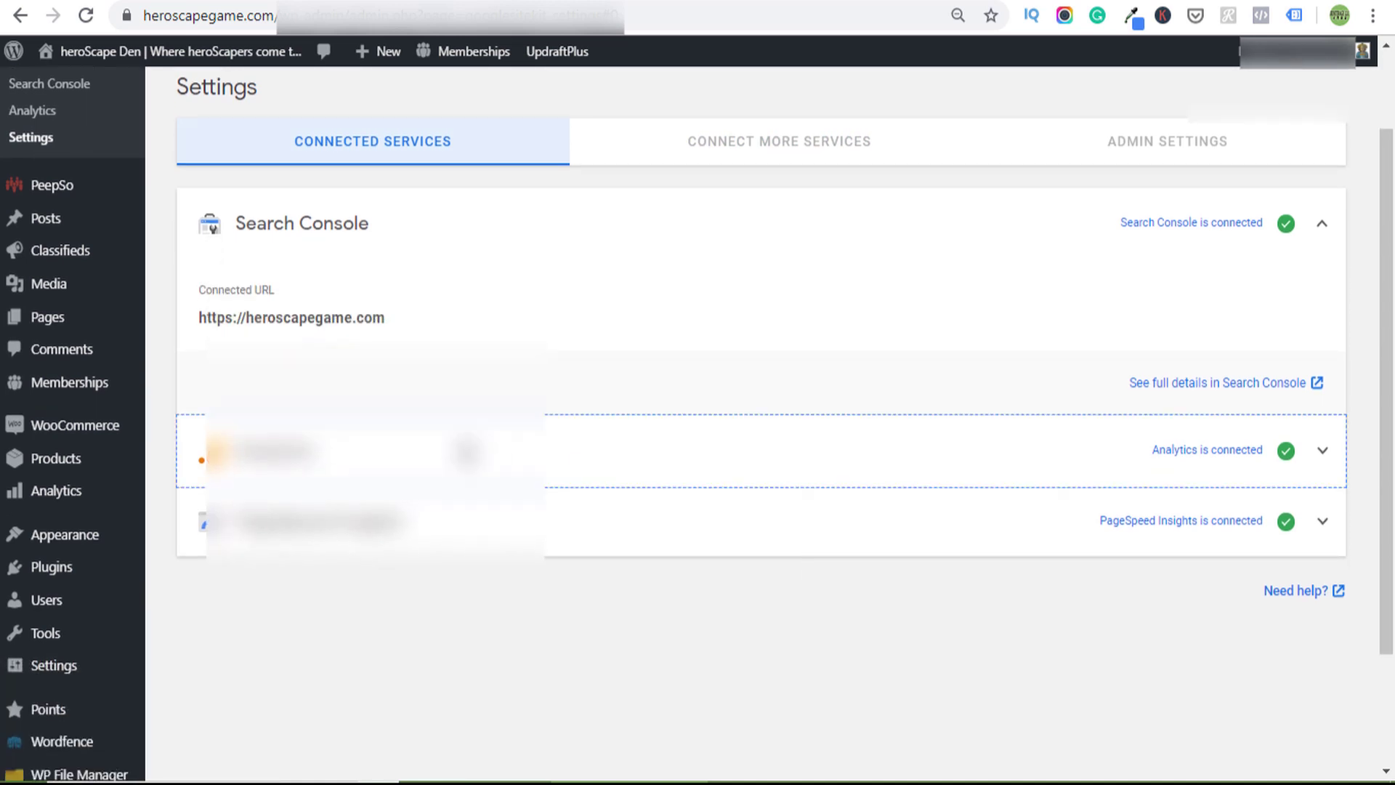
# - Expand the Analytics details and open its edit form, then cancel without changes
pyautogui.click(553, 465)
pyautogui.scroll(-3, 552, 495)
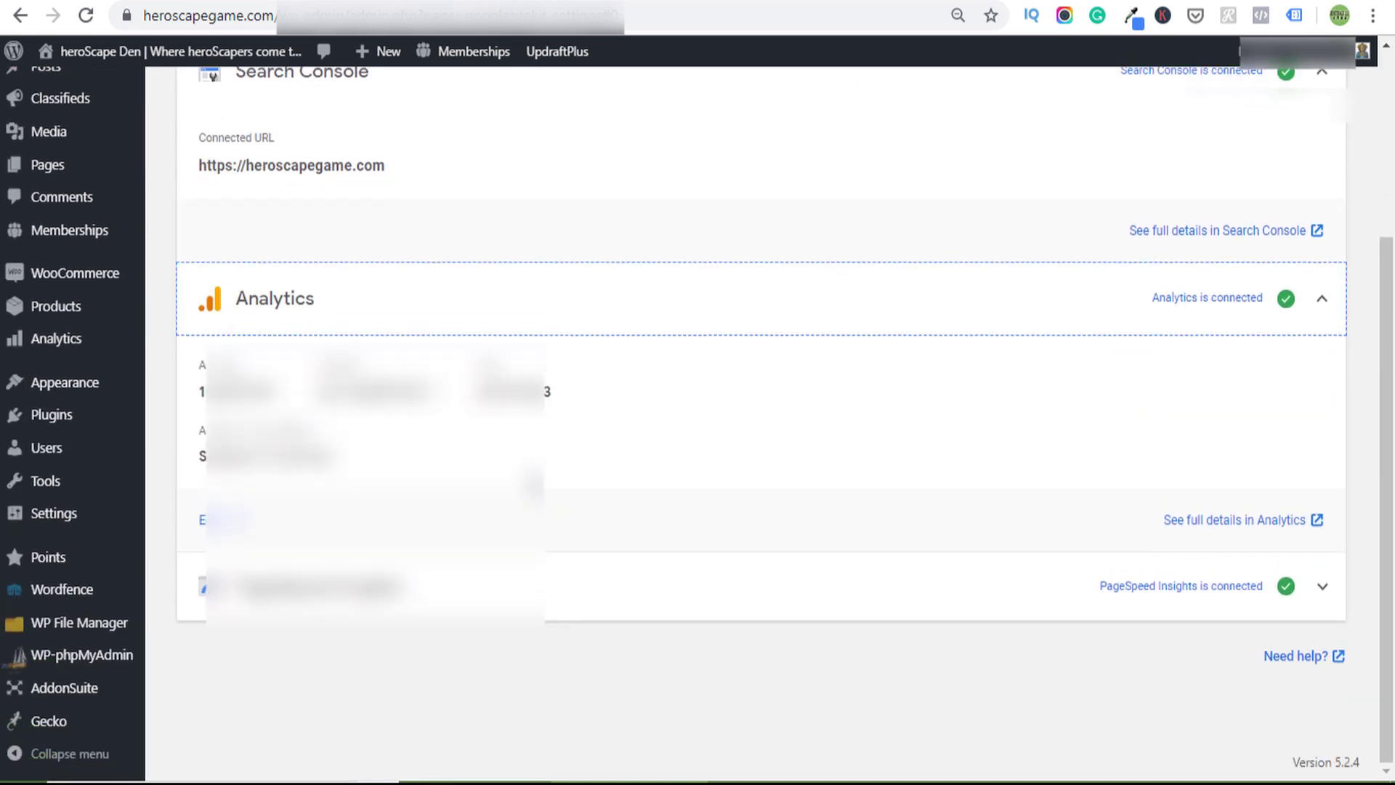
pyautogui.scroll(5, 604, 521)
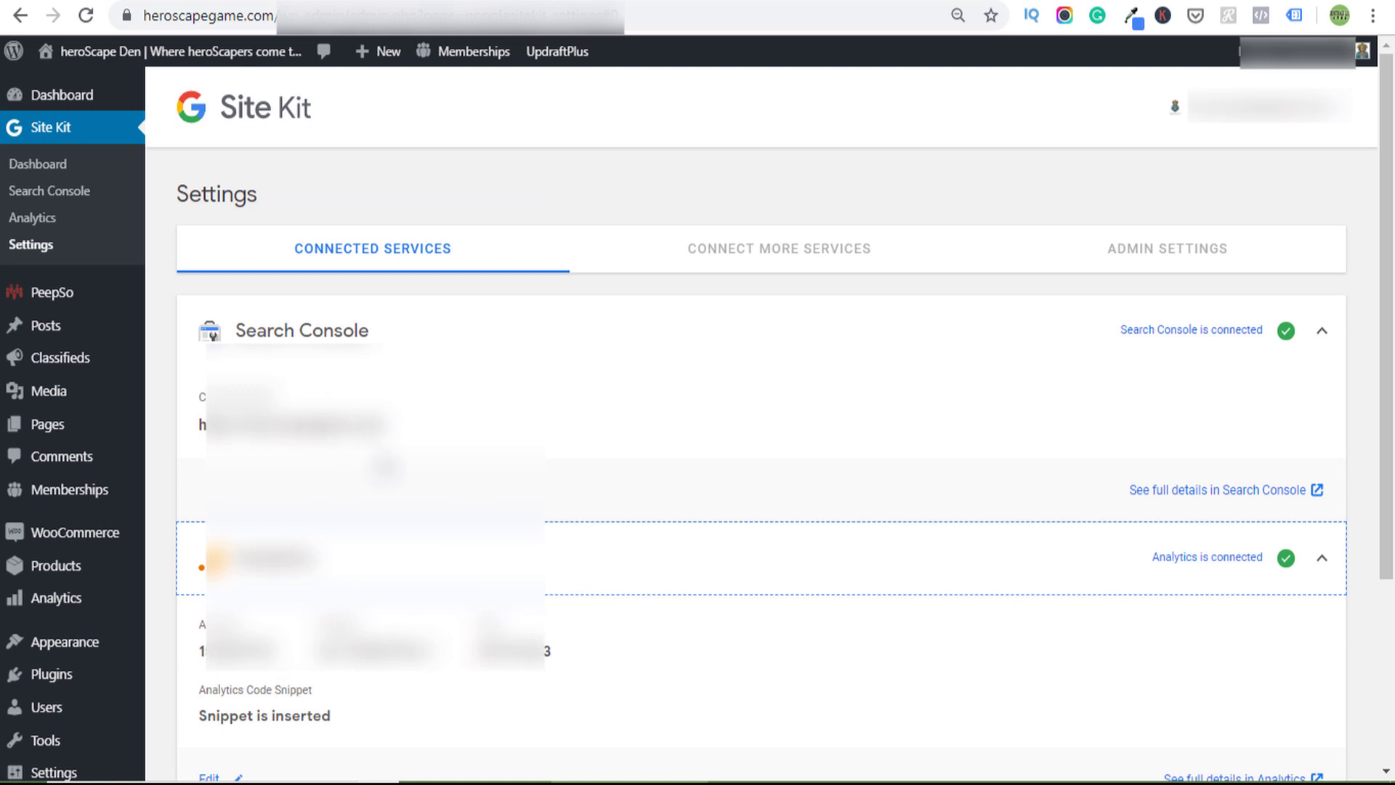
pyautogui.scroll(-4, 416, 472)
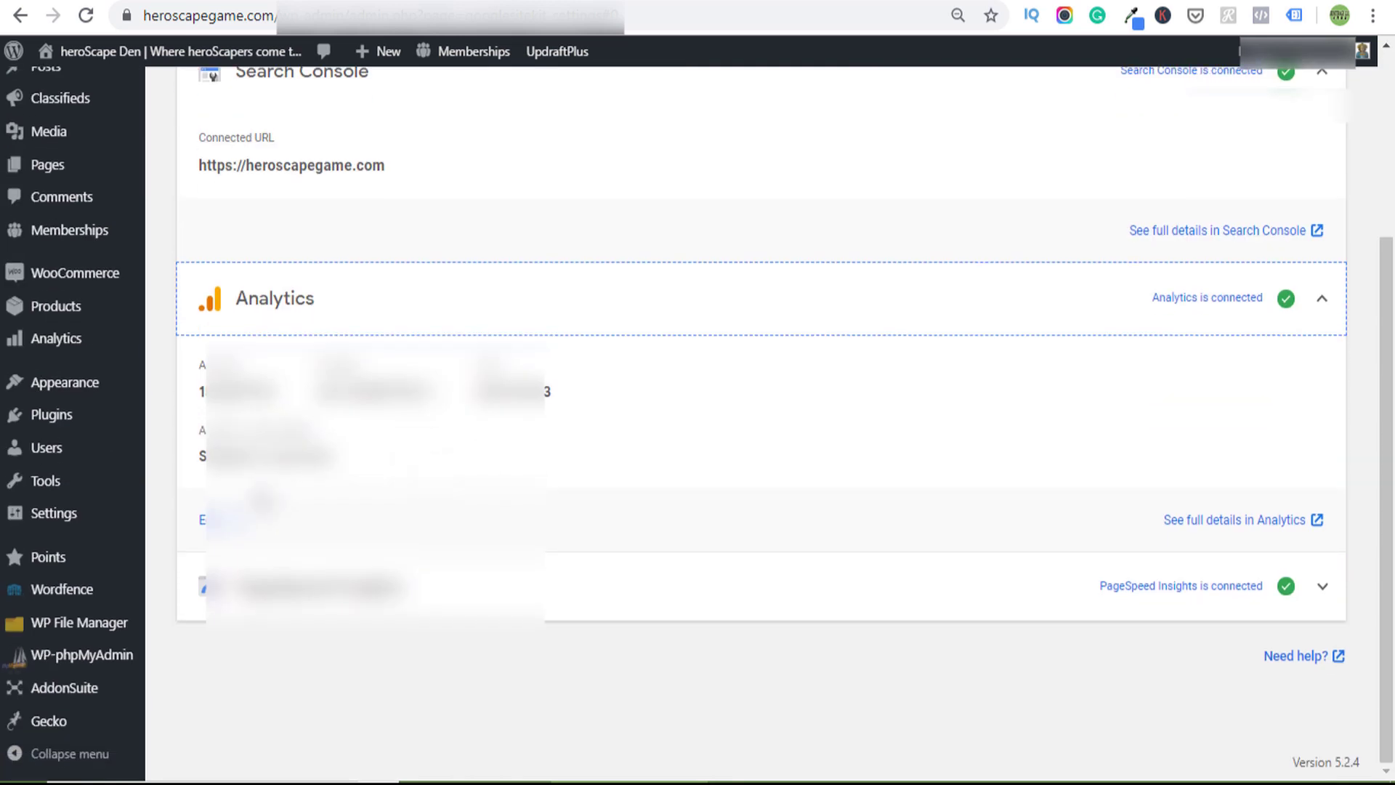
pyautogui.click(212, 518)
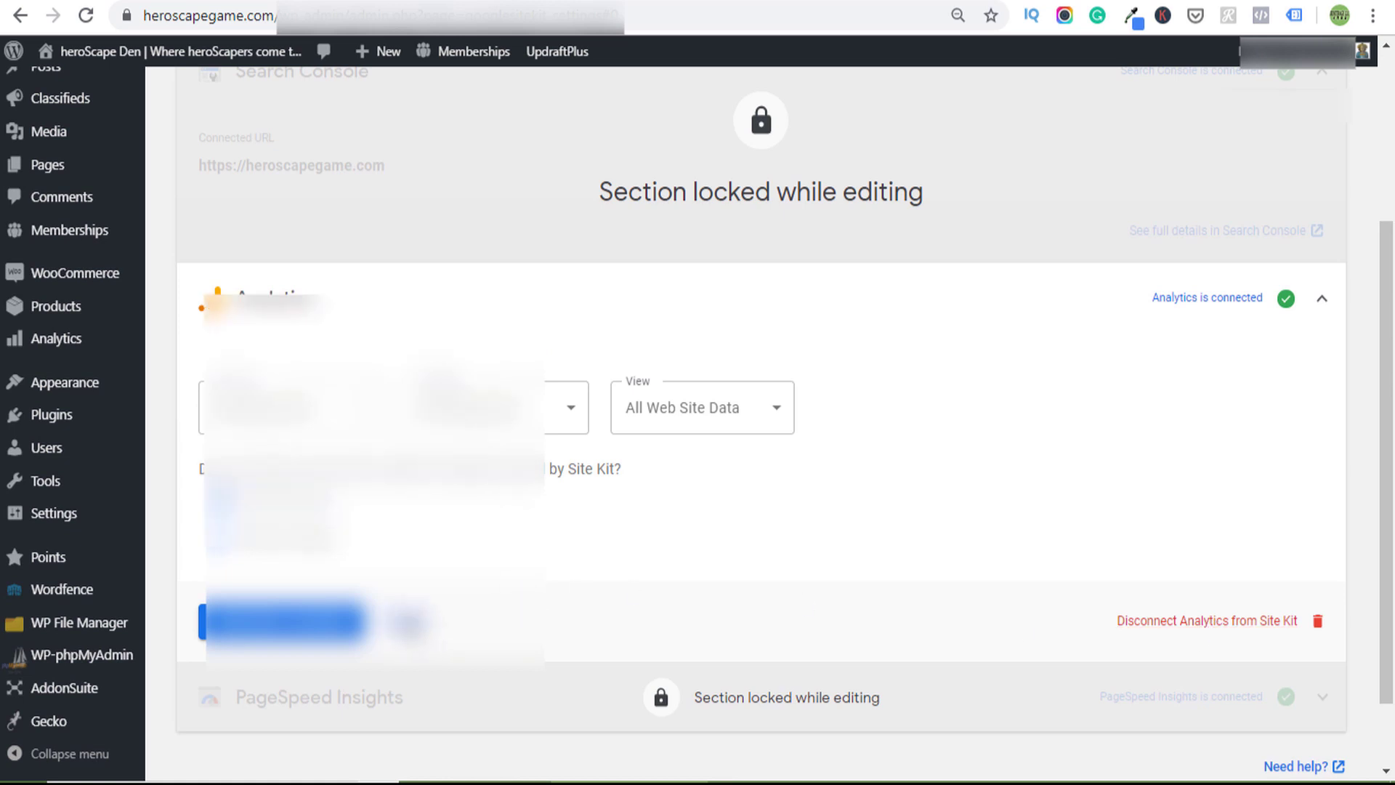
pyautogui.click(283, 621)
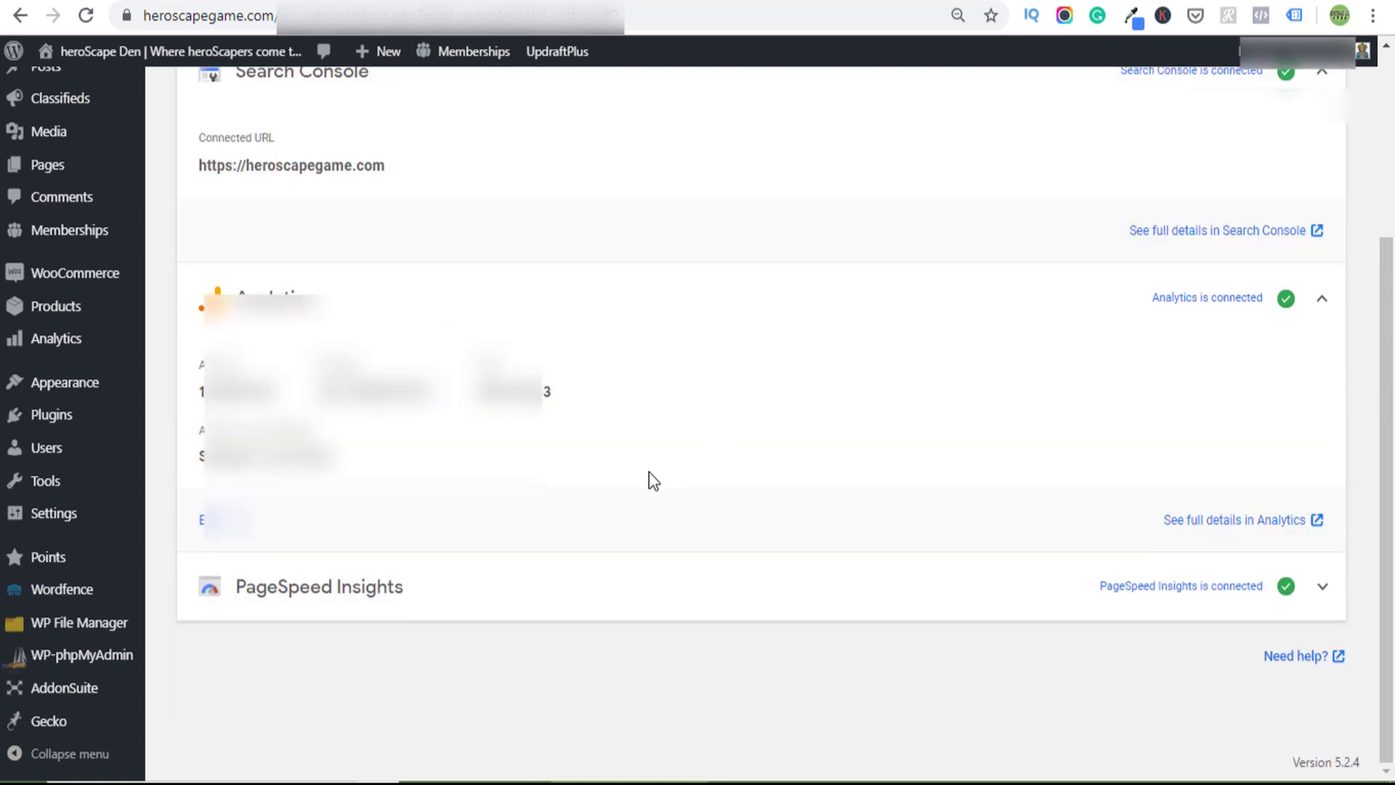
# - Expand the PageSpeed Insights connection details
pyautogui.click(573, 600)
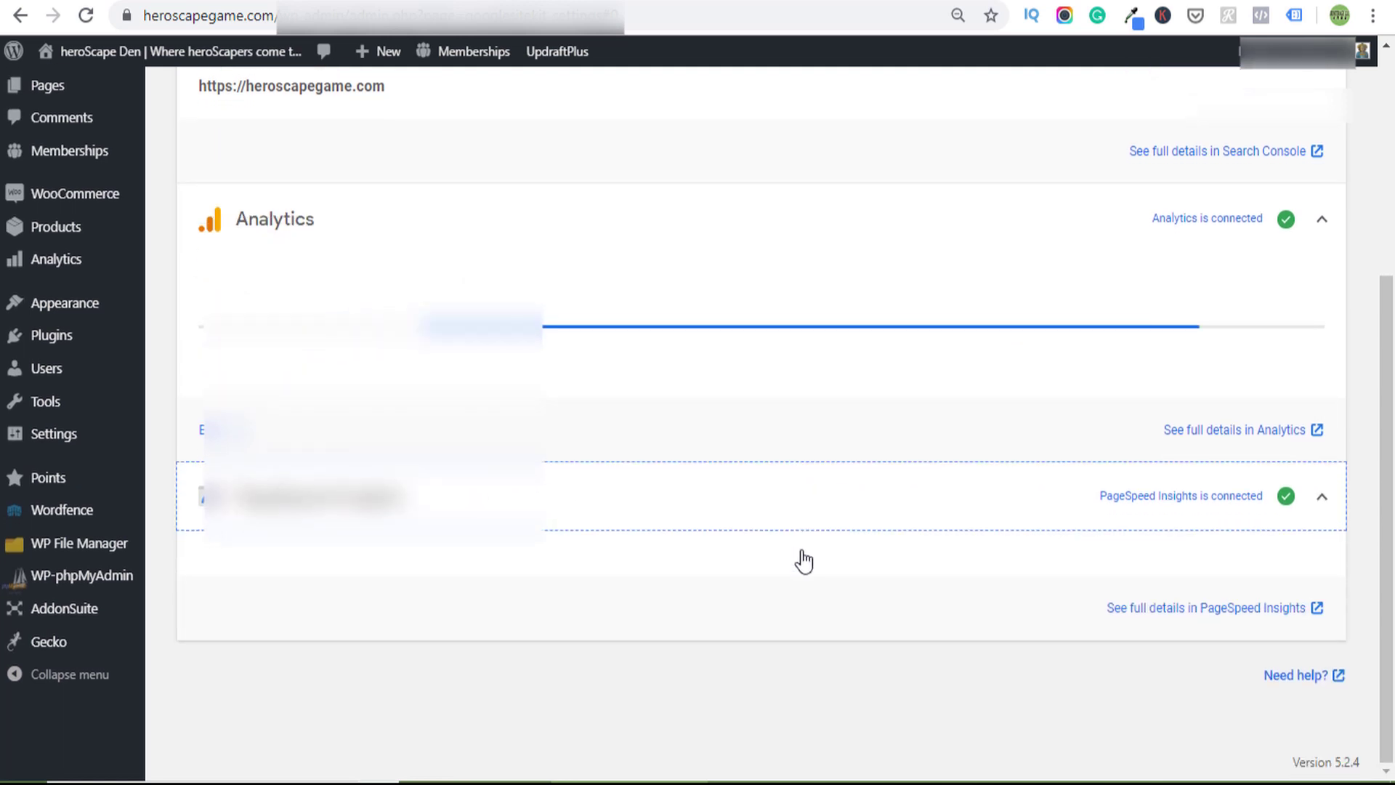
pyautogui.scroll(2, 799, 625)
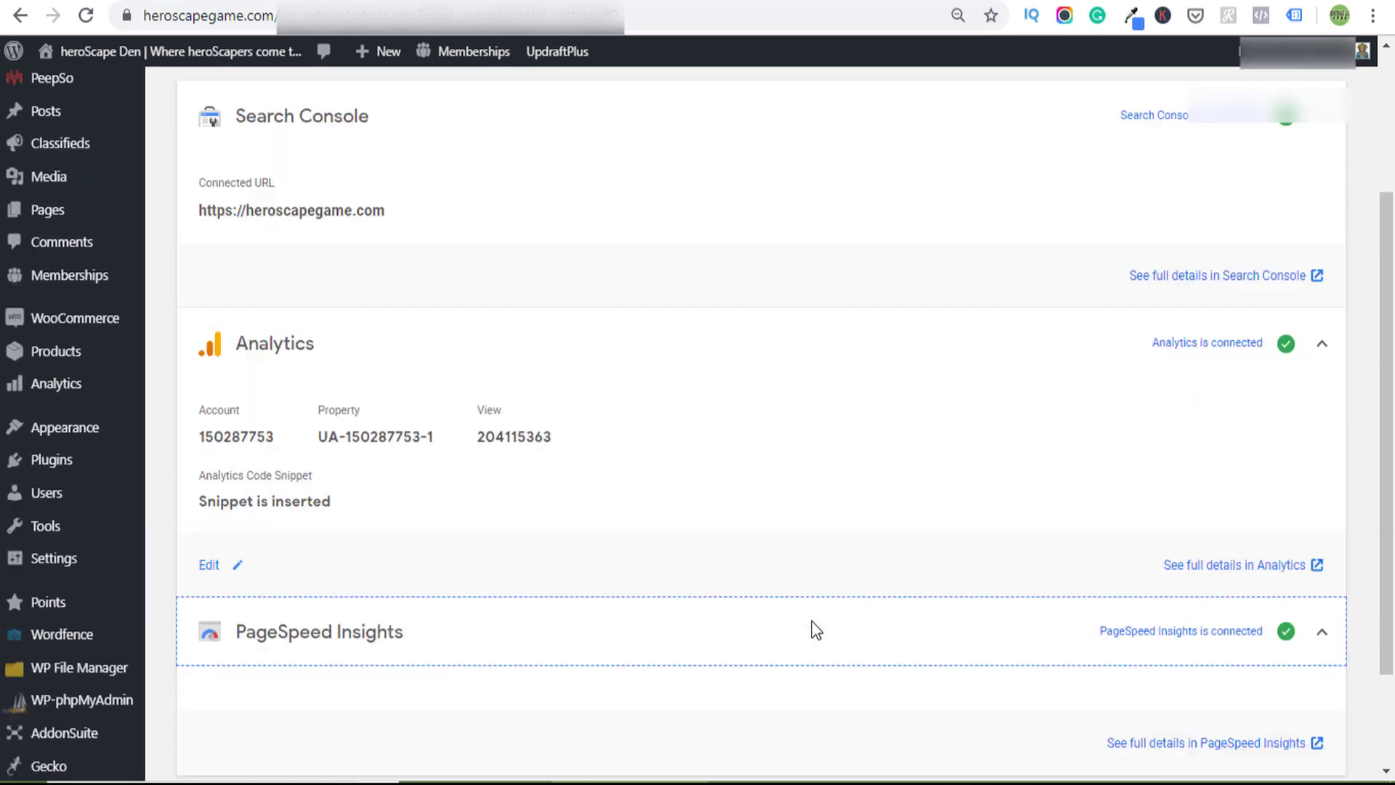
pyautogui.scroll(2, 816, 629)
# - Check Site Kit's Admin Settings, then return to the Dashboard showing 19 visitors and 13m 21s average time
pyautogui.click(1133, 142)
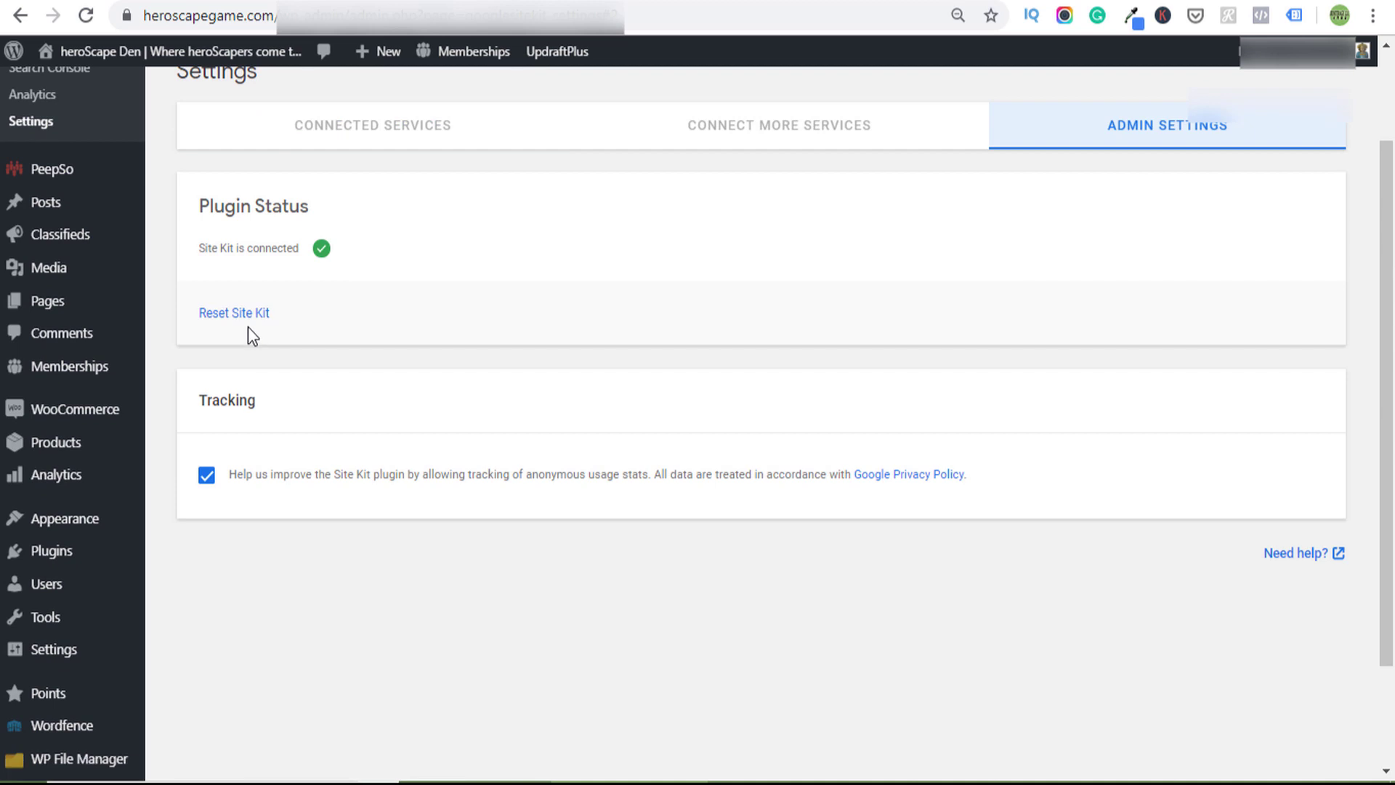
pyautogui.scroll(2, 573, 520)
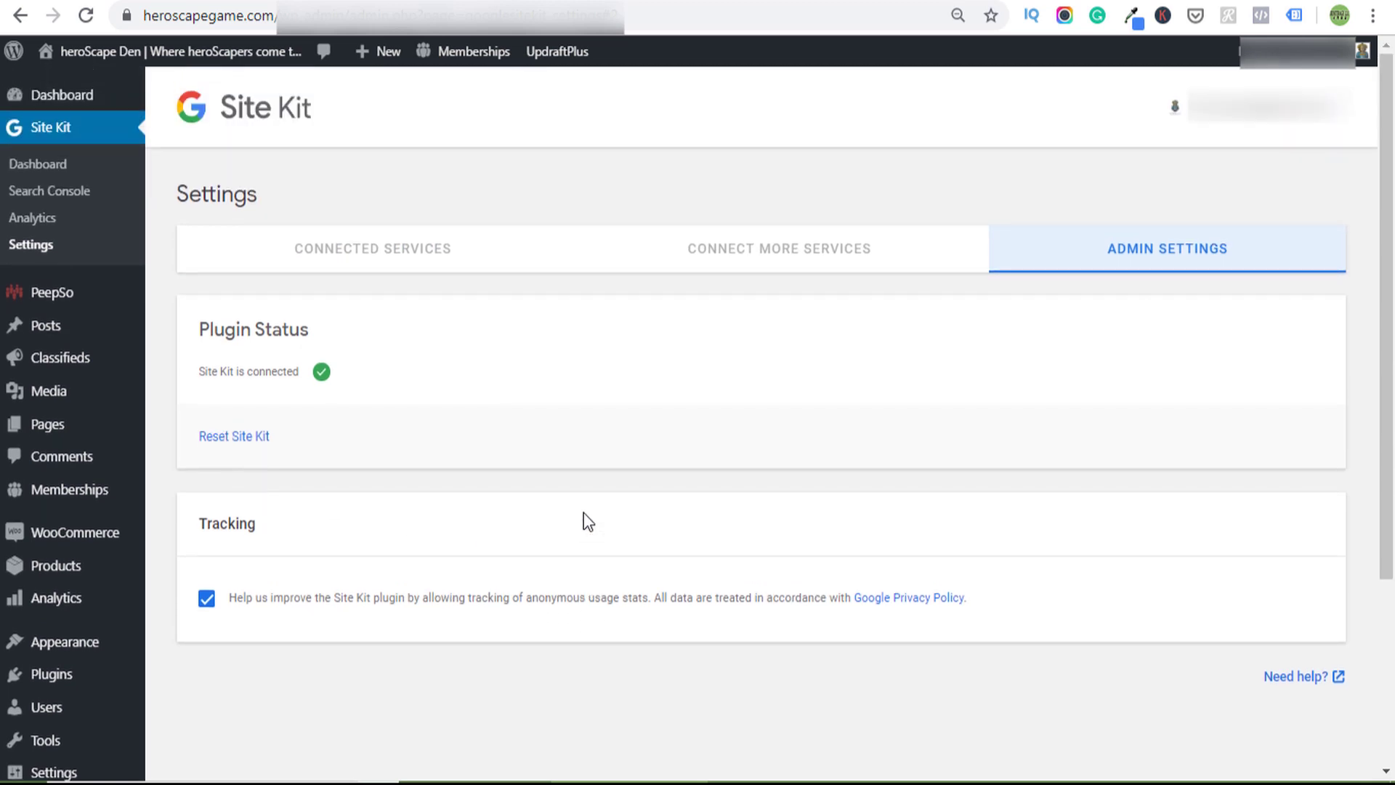
pyautogui.click(60, 109)
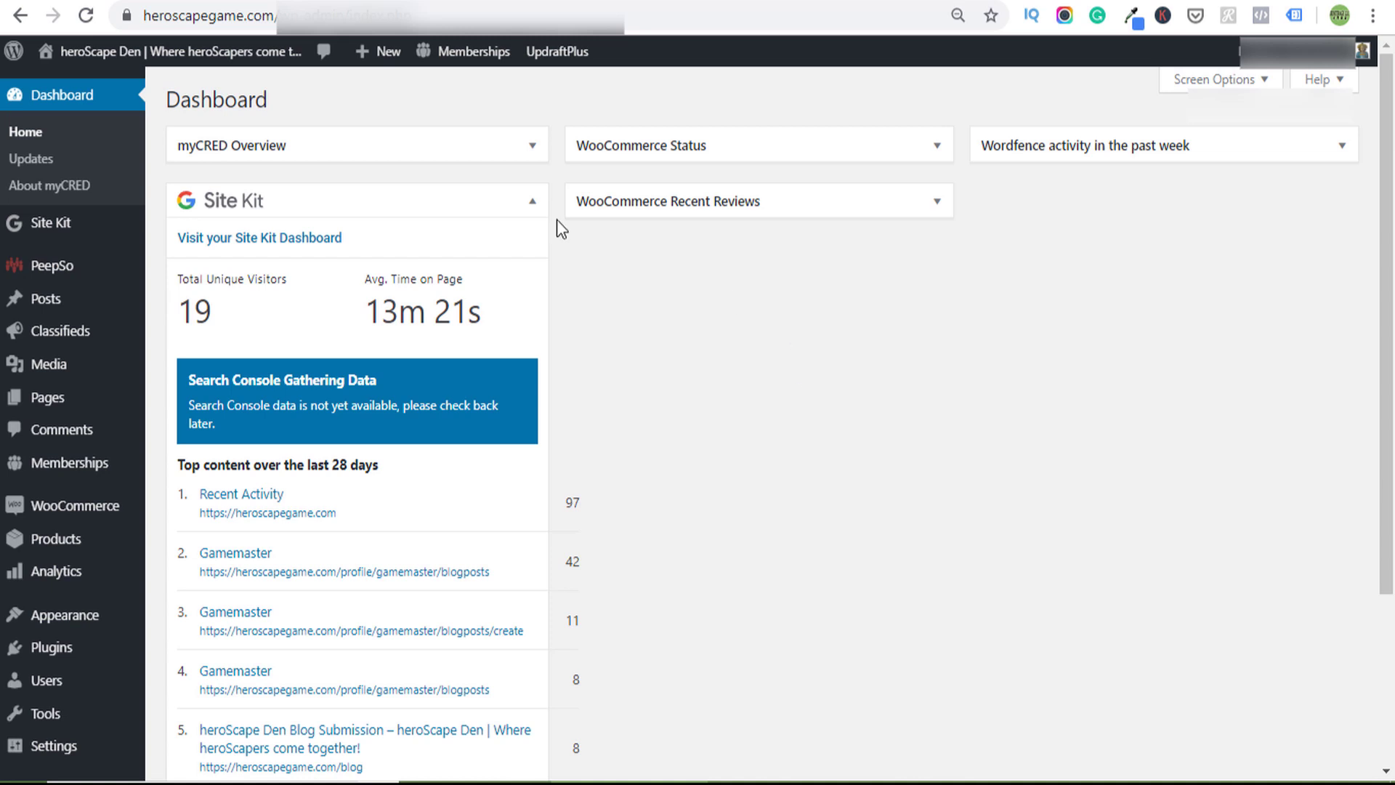
# - Review the Site Kit dashboard's 61.3% direct and 38.7% referral traffic and popular content
pyautogui.moveTo(46, 227)
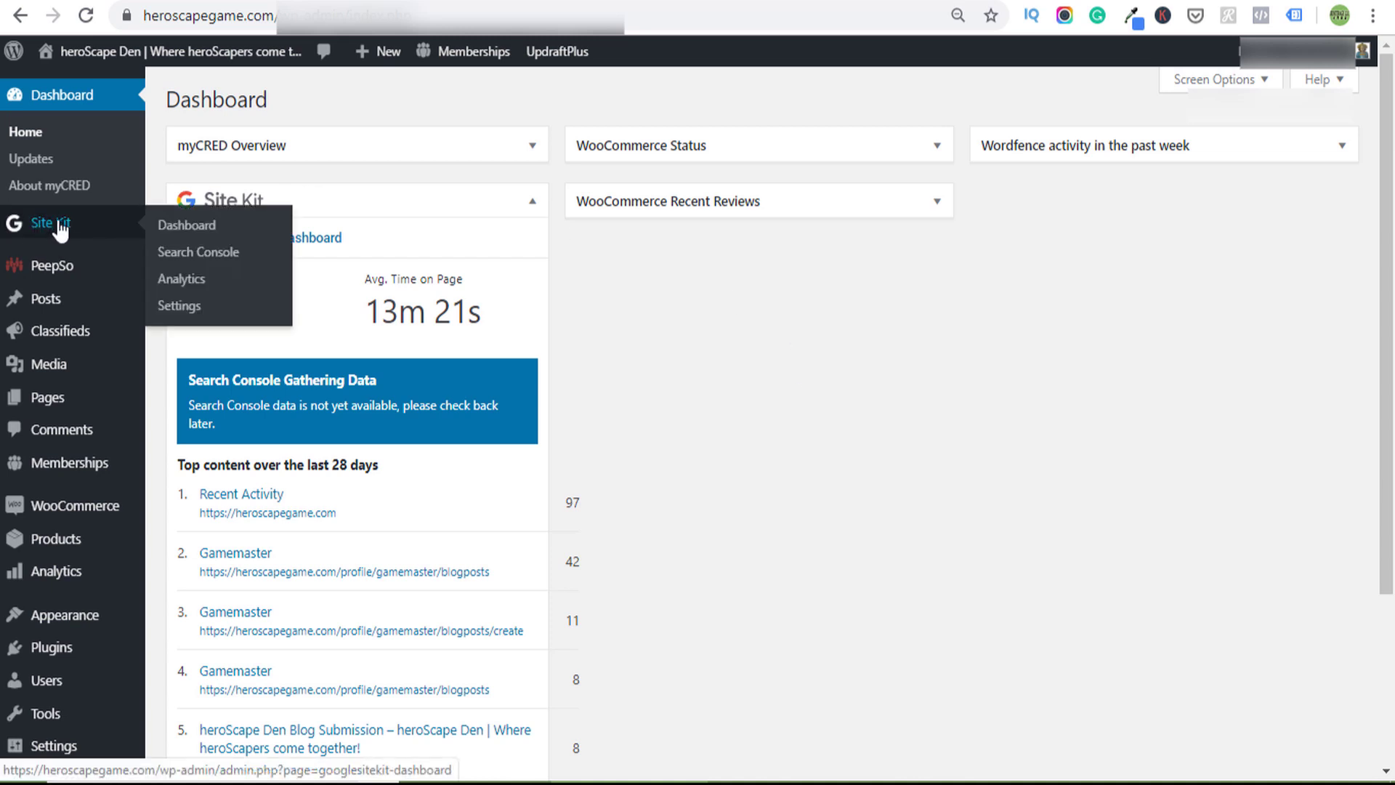
pyautogui.click(187, 226)
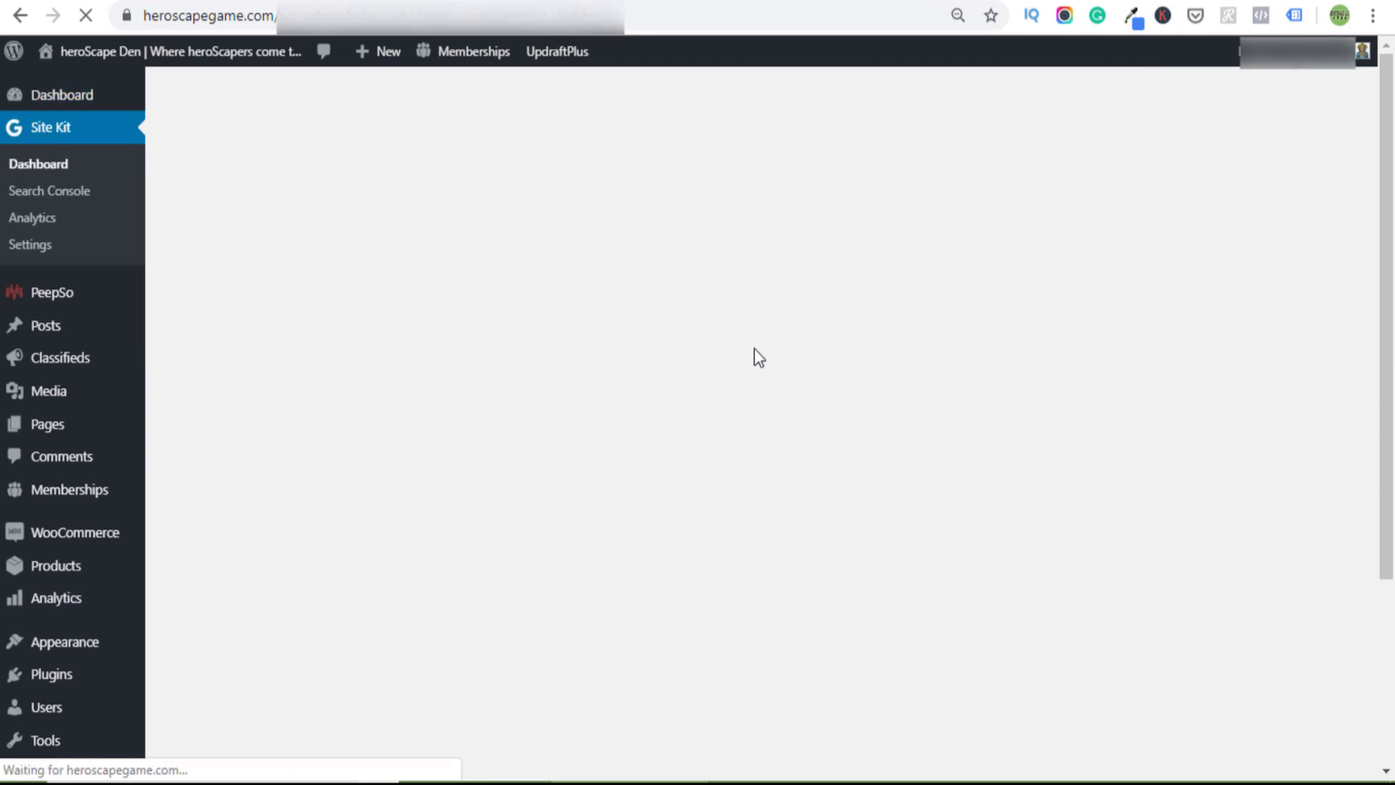
pyautogui.scroll(-12, 695, 321)
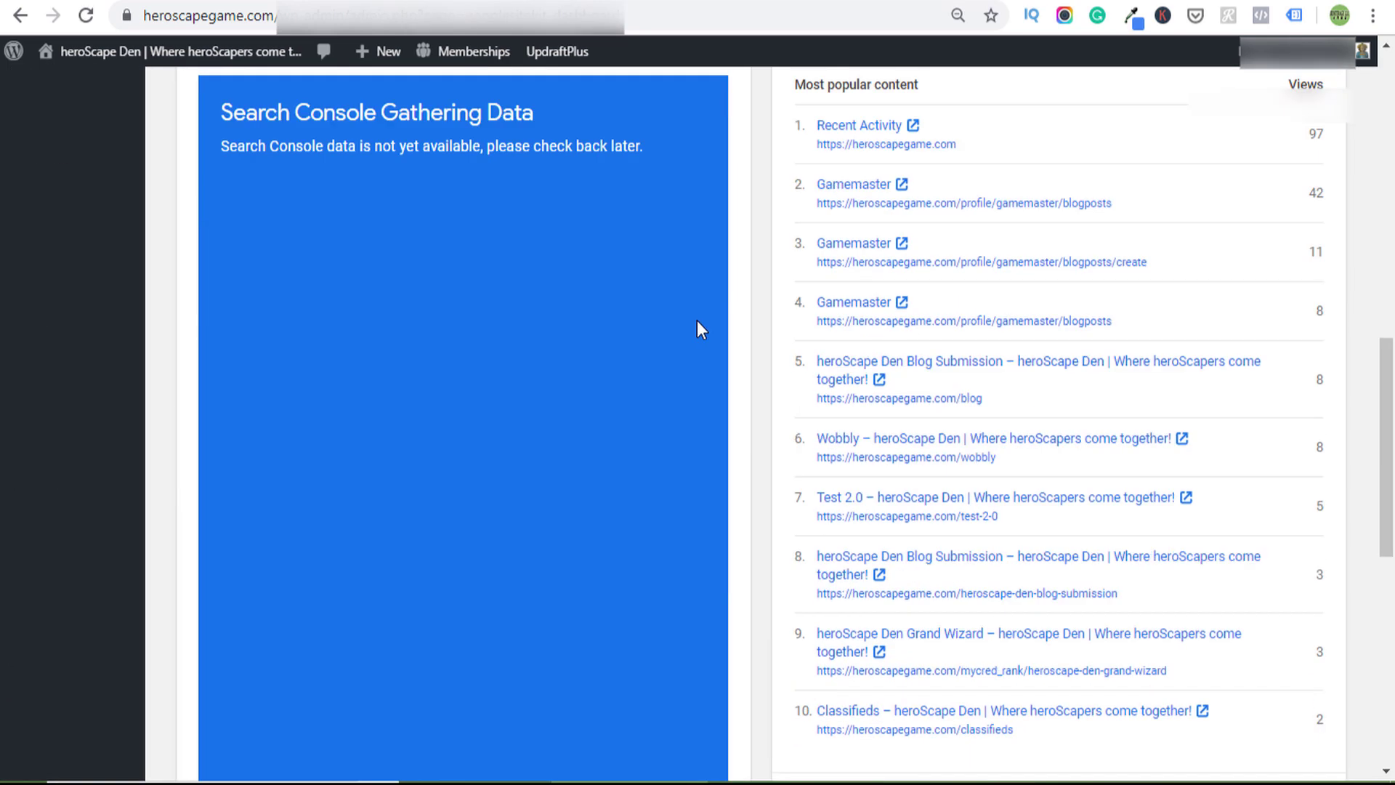
pyautogui.scroll(-9, 696, 320)
pyautogui.scroll(14, 696, 320)
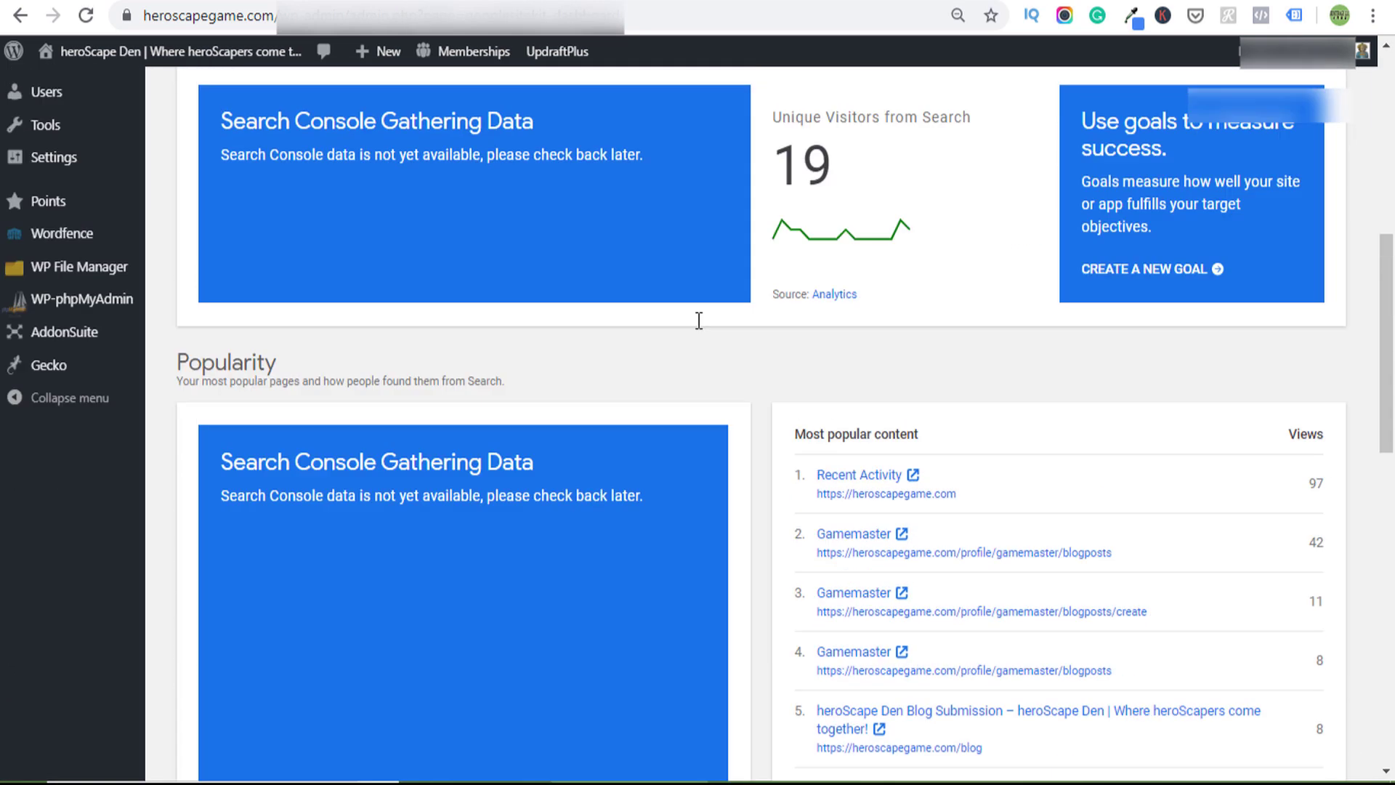
pyautogui.scroll(8, 699, 320)
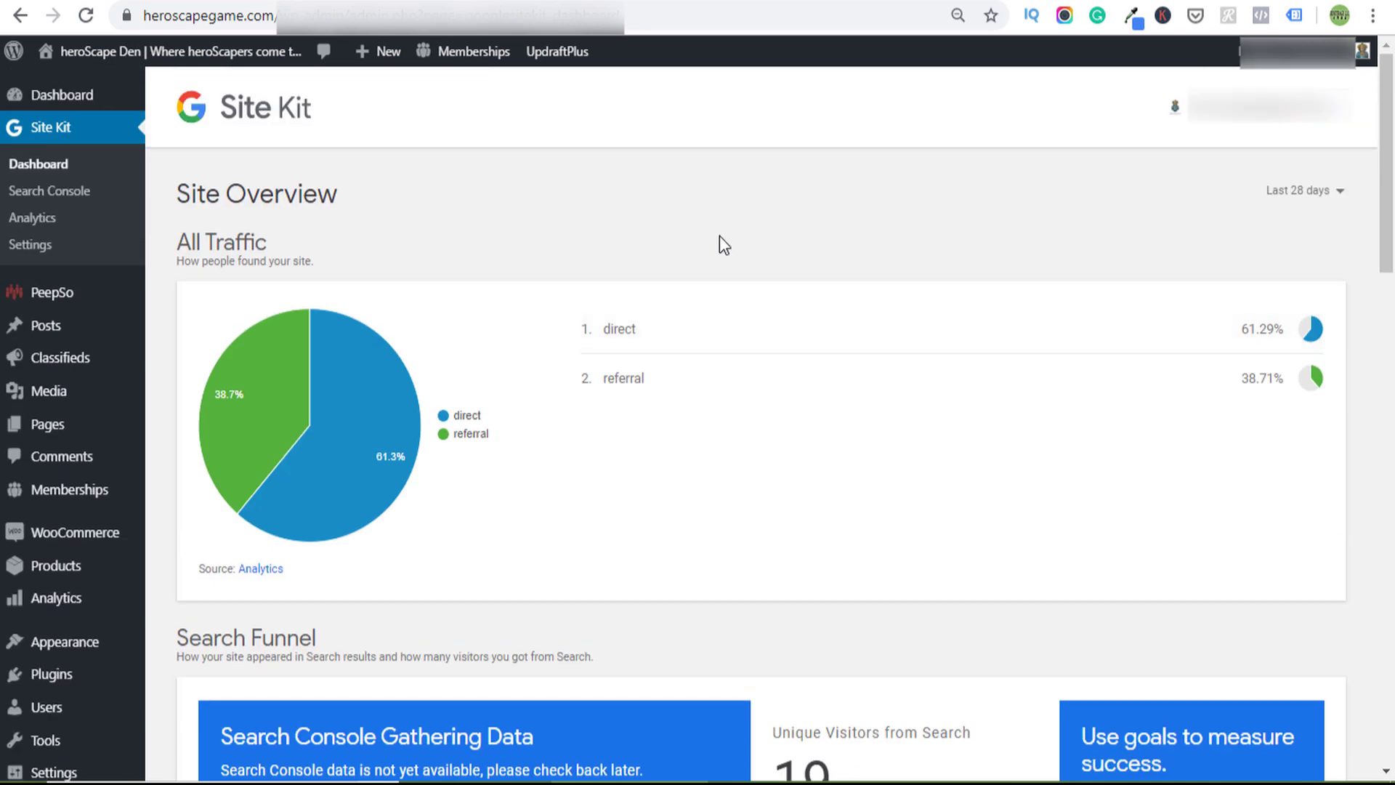
pyautogui.scroll(-2, 719, 237)
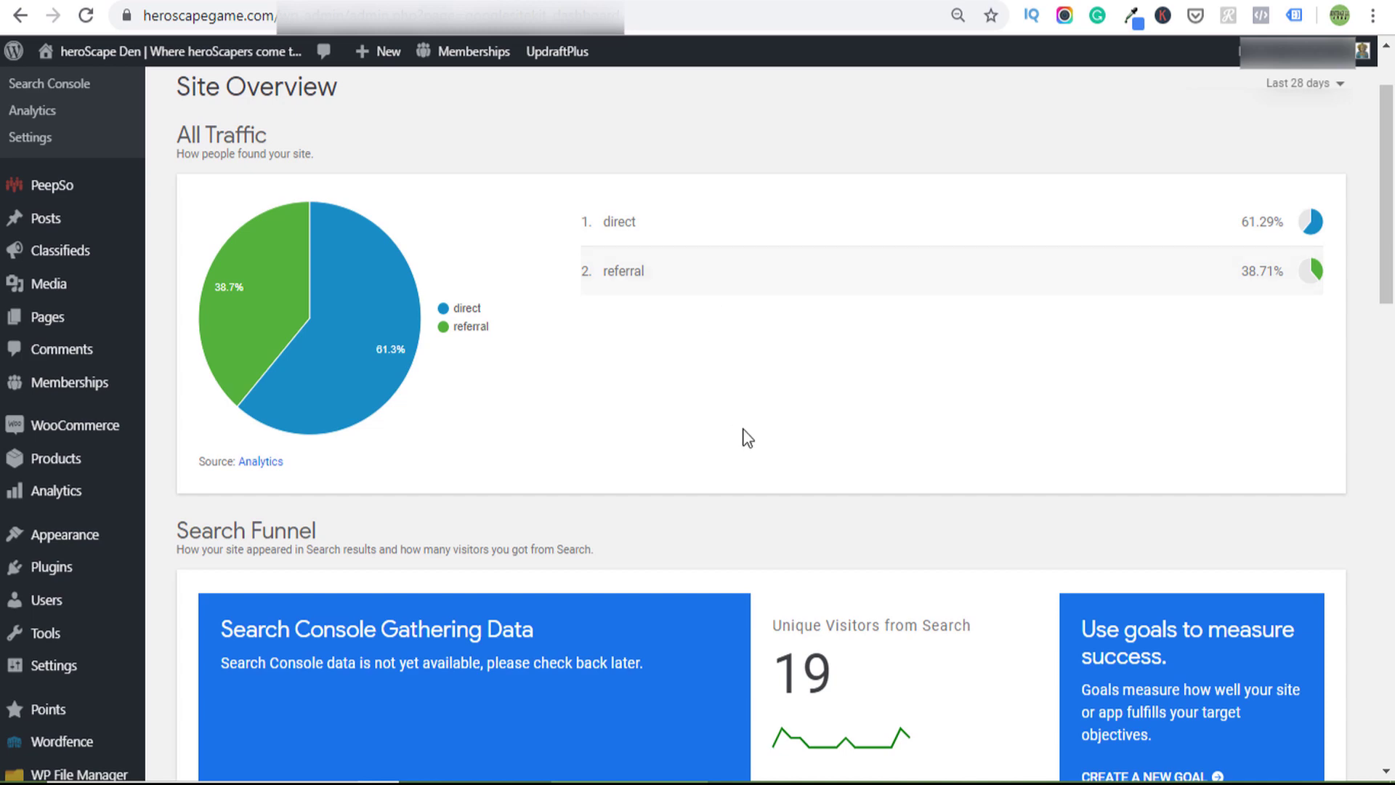
pyautogui.scroll(-9, 761, 433)
pyautogui.scroll(9, 762, 433)
pyautogui.scroll(2, 761, 433)
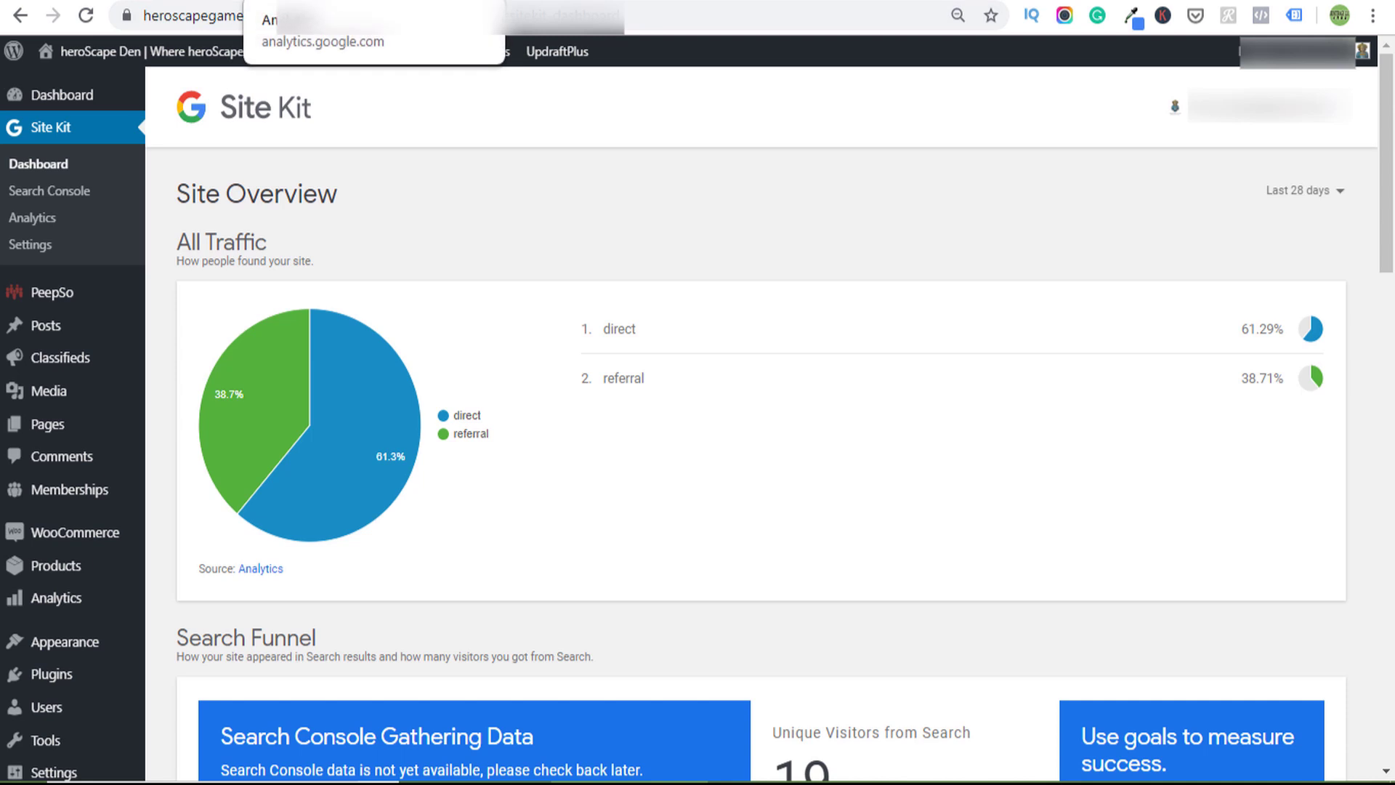
pyautogui.click(313, 1)
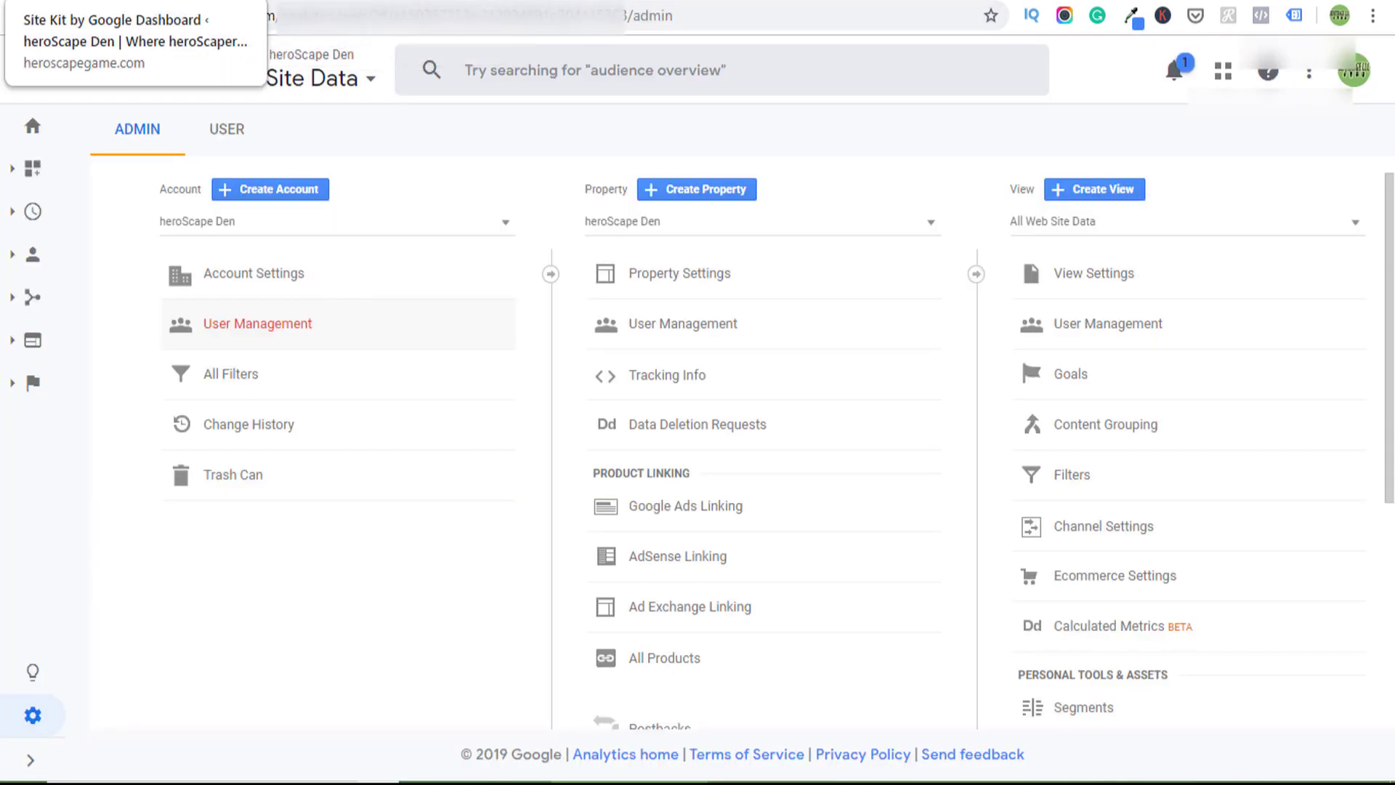
pyautogui.click(131, 2)
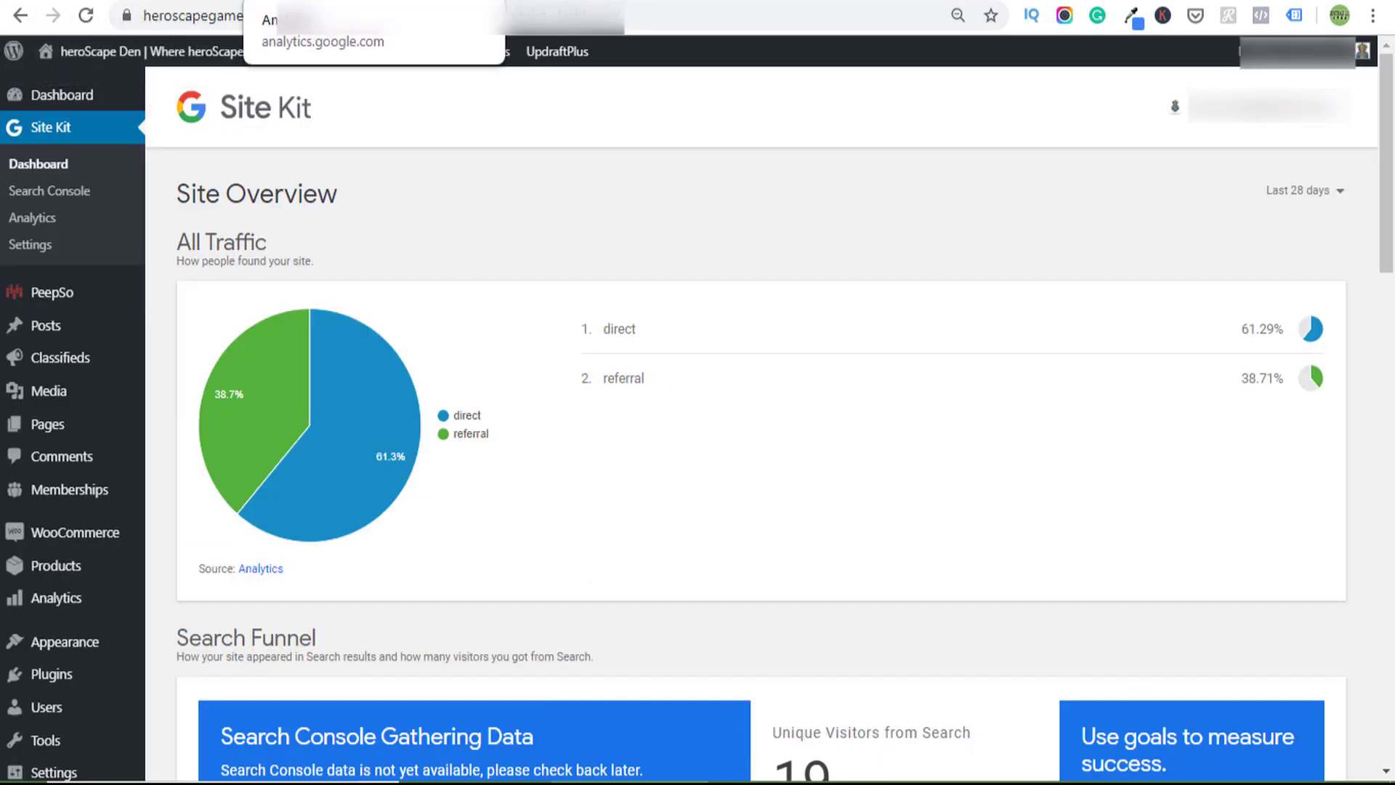